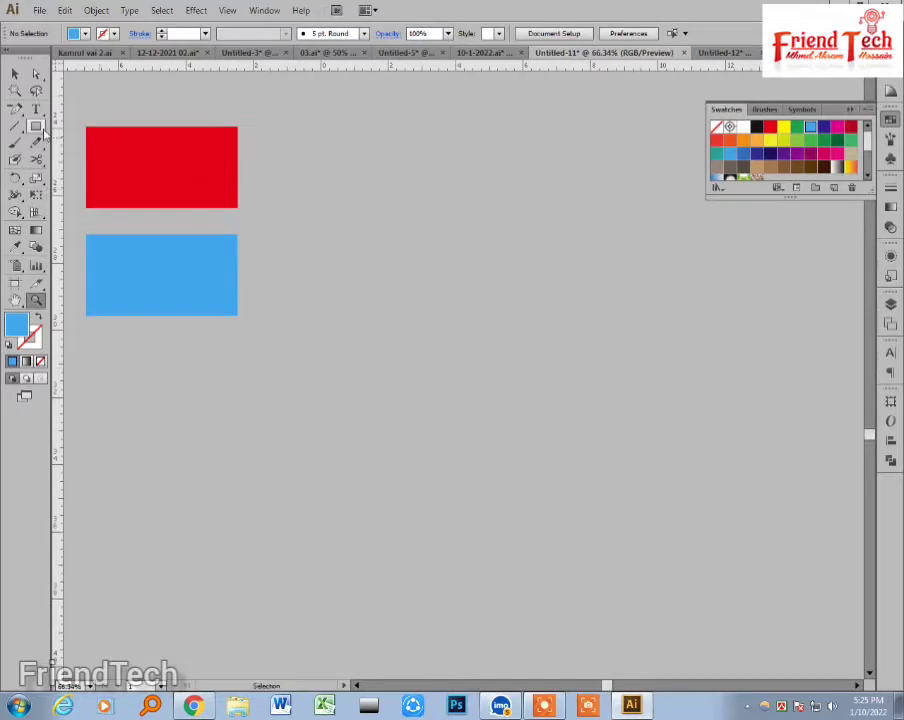
Step: Create a six-sided polygon with a radius of 1.1958 in in the empty area beside the rectangles
{"action": "left_click_drag", "start_coordinate": [36, 126], "coordinate": [96, 176]}
{"action": "left_click", "coordinate": [469, 427]}
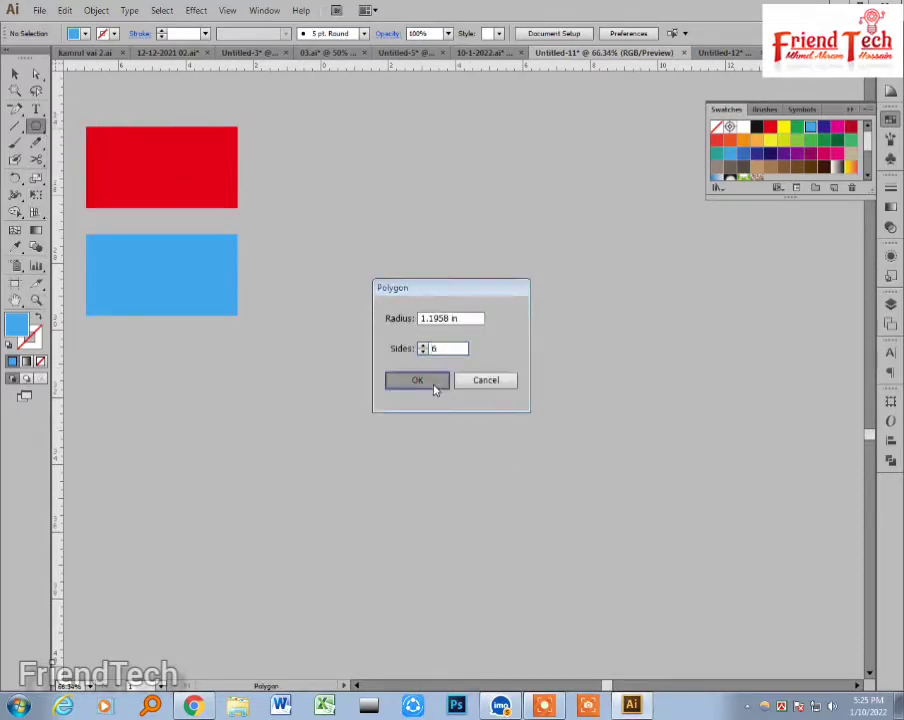
{"action": "left_click", "coordinate": [412, 379]}
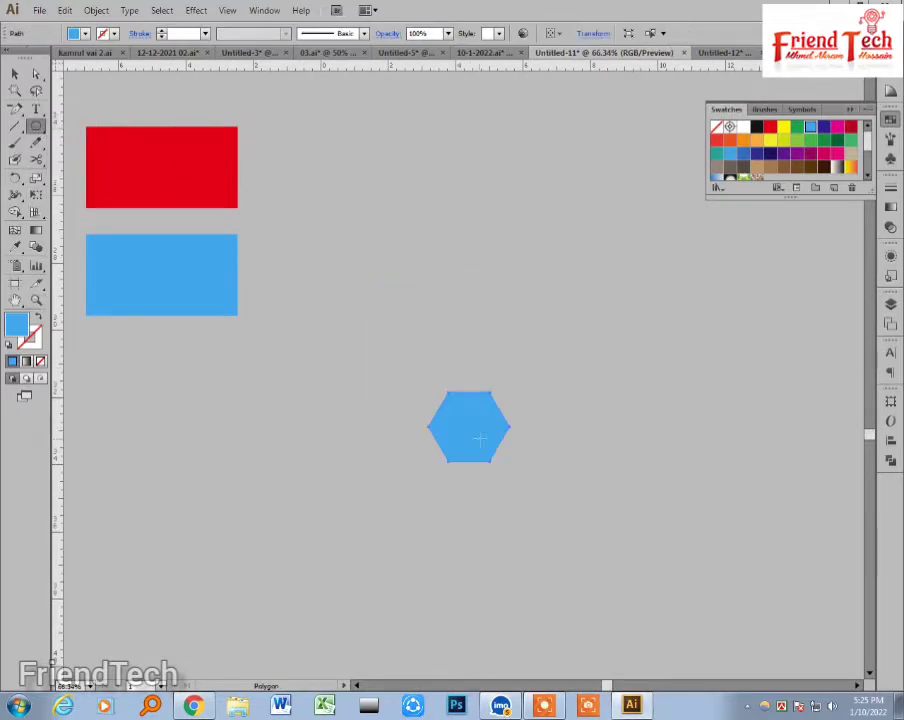
Step: Try scaling the hexagon proportionally to a height of 1.5 in
{"action": "left_click", "coordinate": [889, 403]}
{"action": "type", "text": "1."}
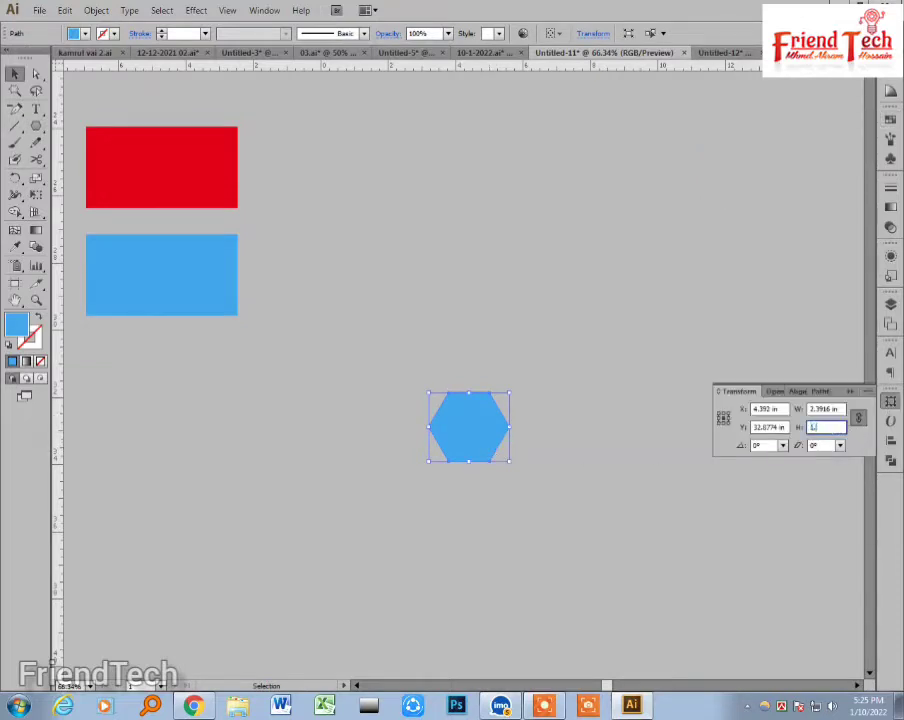
{"action": "type", "text": "5"}
{"action": "key", "text": "Return"}
{"action": "key", "text": "ctrl+space"}
{"action": "left_click_drag", "start_coordinate": [414, 382], "coordinate": [563, 483]}
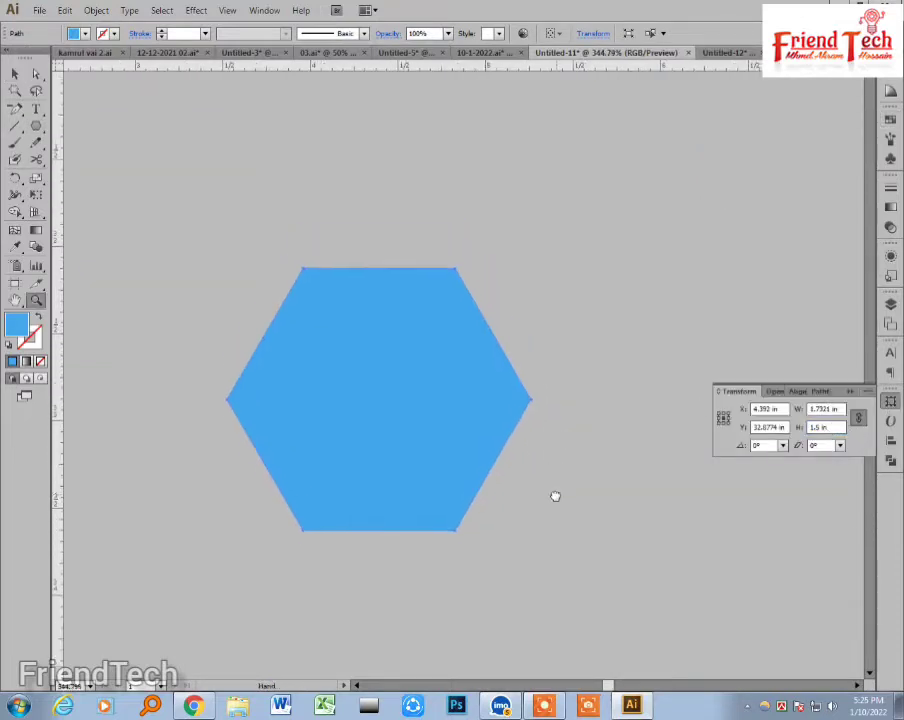
{"action": "key", "text": "ctrl+z"}
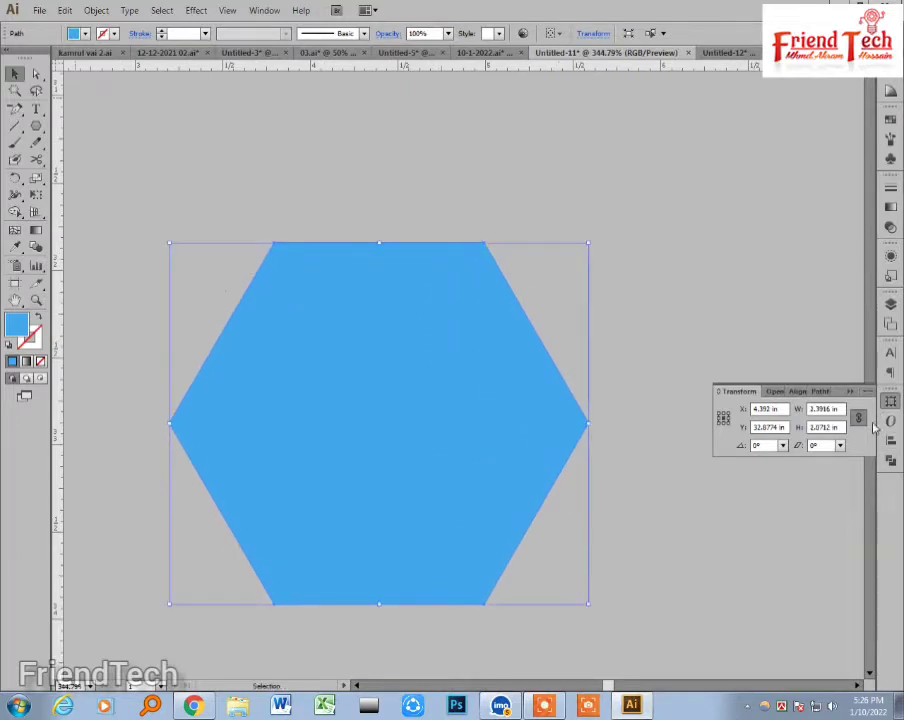
Step: Rotate the hexagon so it stands on a corner and scale it proportionally to a height of 2.5 in
{"action": "left_click_drag", "start_coordinate": [376, 242], "coordinate": [645, 410]}
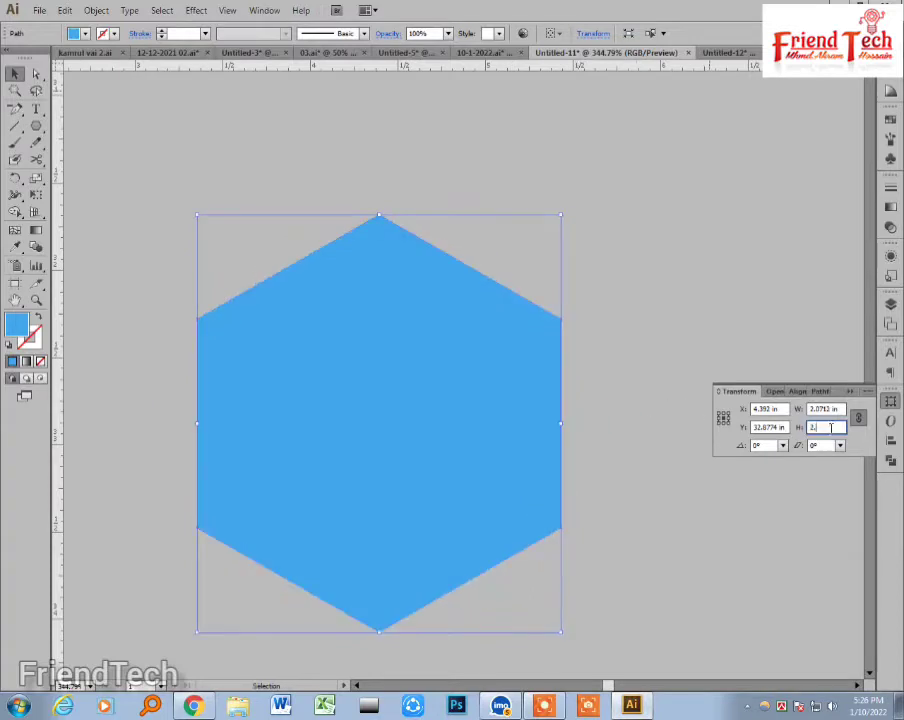
{"action": "type", "text": "5"}
{"action": "key", "text": "Return"}
{"action": "left_click", "coordinate": [490, 218]}
{"action": "left_click", "coordinate": [458, 352]}
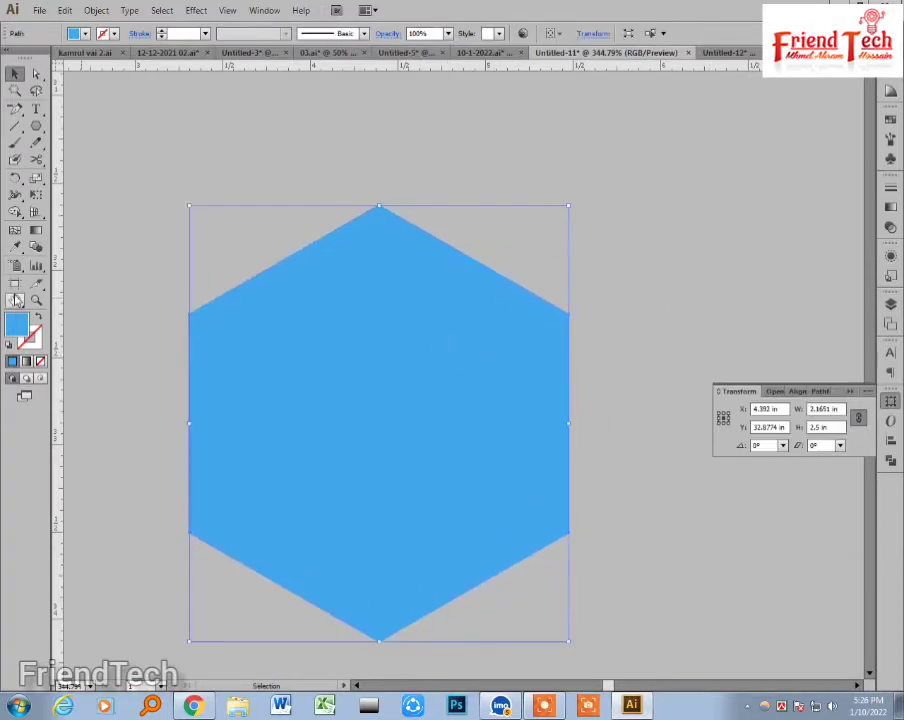
Step: Swap the hexagon's fill and stroke to leave a blue outline and add a concentric copy about 1.93 in wide inside it
{"action": "left_click", "coordinate": [36, 321]}
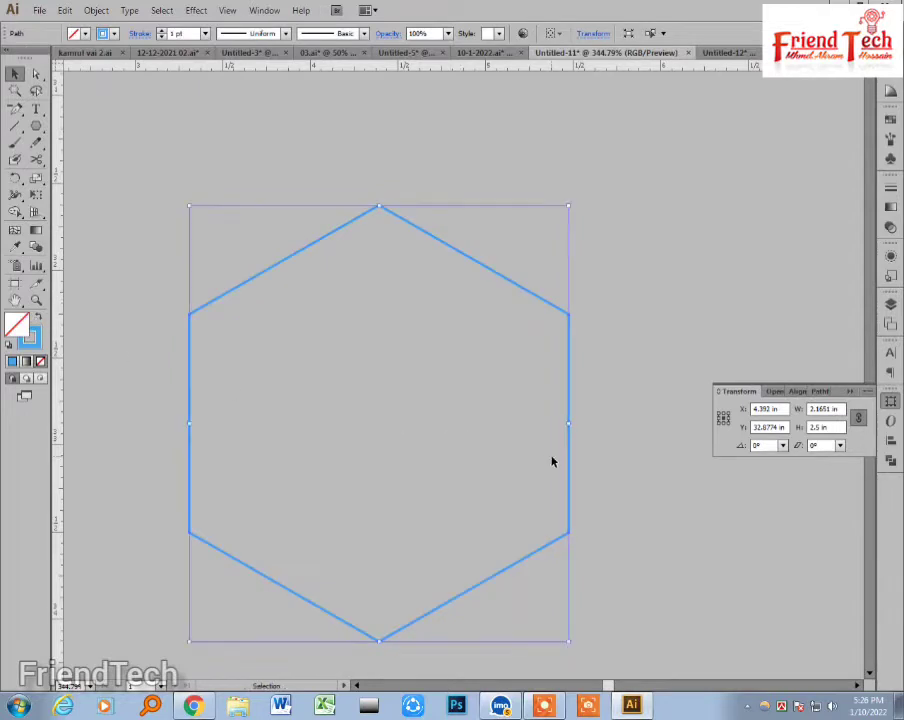
{"action": "left_click_drag", "start_coordinate": [569, 424], "coordinate": [548, 423]}
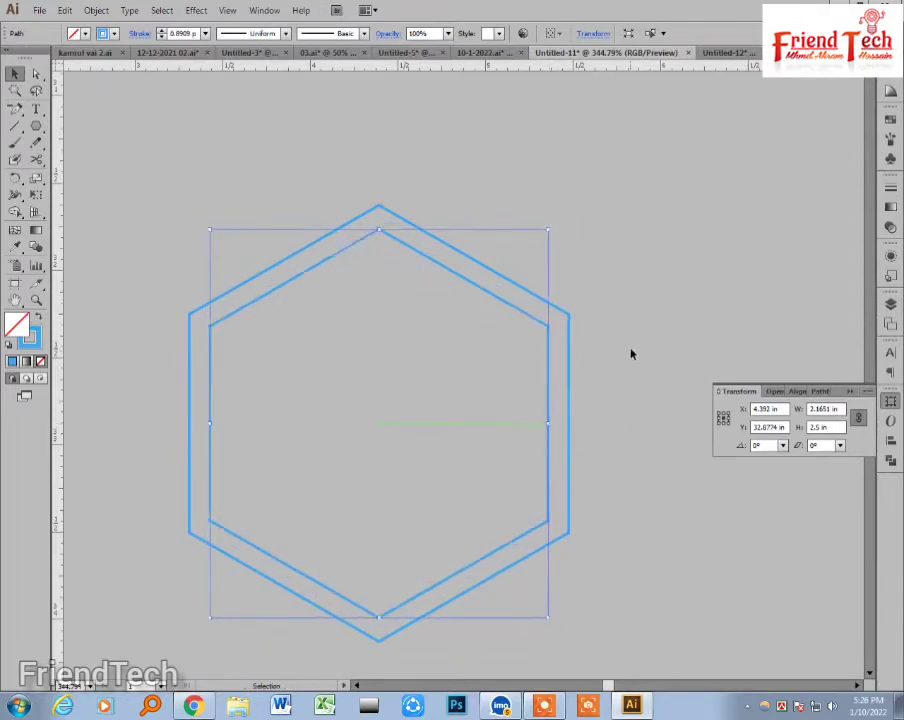
{"action": "left_click", "coordinate": [631, 350]}
Step: Draw a vertical line about 2.35 in long through the hexagons' centre and give it a 7 pt stroke
{"action": "left_click_drag", "start_coordinate": [490, 314], "coordinate": [487, 252]}
{"action": "left_click_drag", "start_coordinate": [175, 139], "coordinate": [607, 583]}
{"action": "left_click_drag", "start_coordinate": [641, 571], "coordinate": [591, 572]}
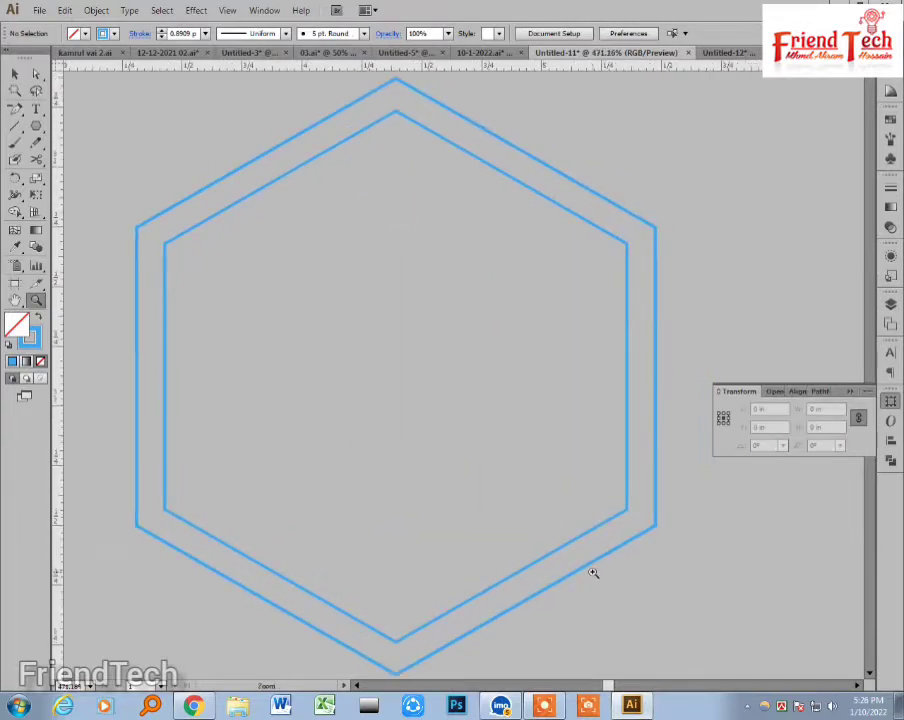
{"action": "key", "text": "backslash"}
{"action": "left_click_drag", "start_coordinate": [395, 103], "coordinate": [432, 660]}
{"action": "key", "text": "v"}
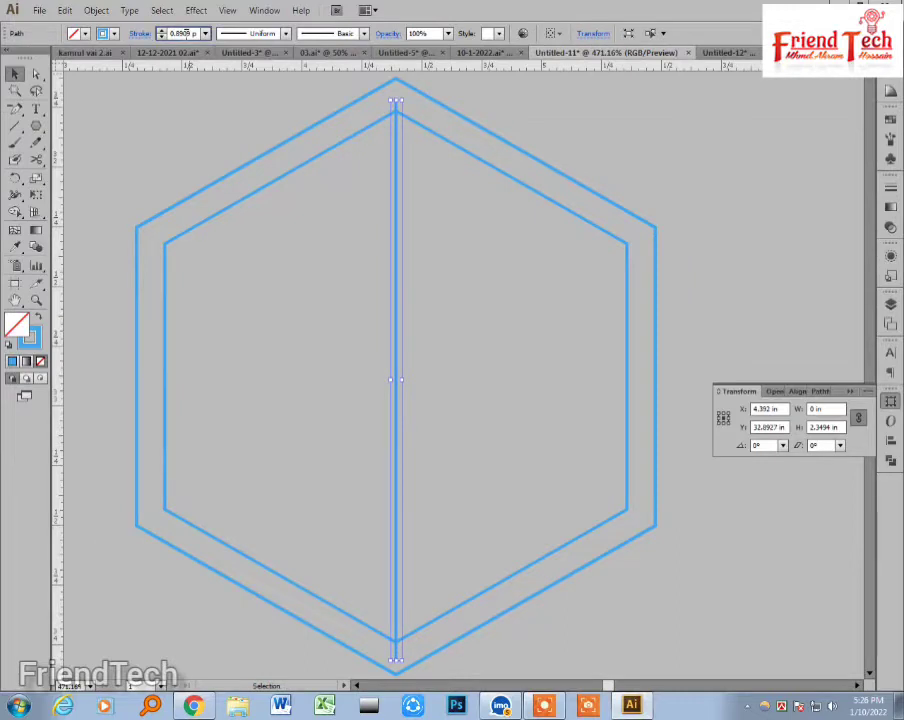
{"action": "type", "text": "5"}
{"action": "key", "text": "Return"}
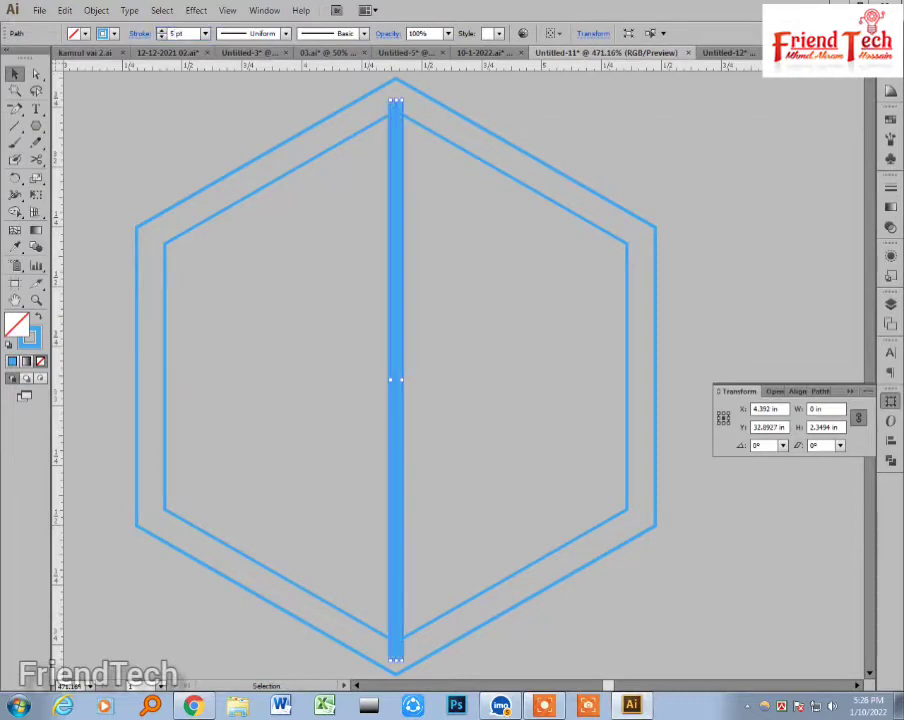
{"action": "key", "text": "Return"}
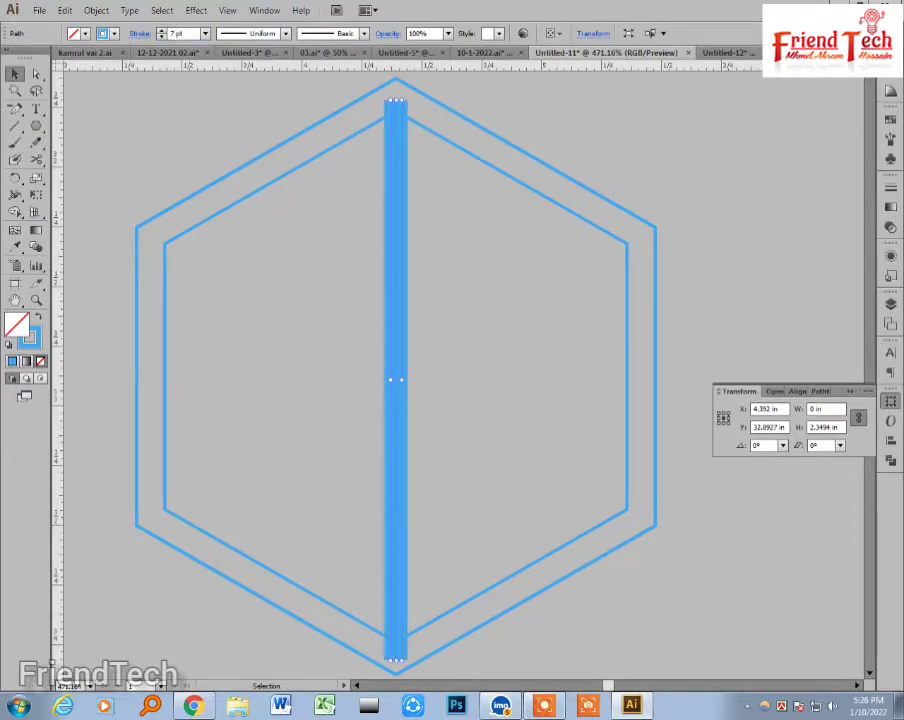
{"action": "left_click", "coordinate": [458, 371]}
Step: Duplicate the vertical line four times to the right at equal spacing to fill the hexagon's right half
{"action": "left_click_drag", "start_coordinate": [398, 416], "coordinate": [450, 418]}
{"action": "key", "text": "ctrl+d"}
{"action": "key", "text": "ctrl+d"}
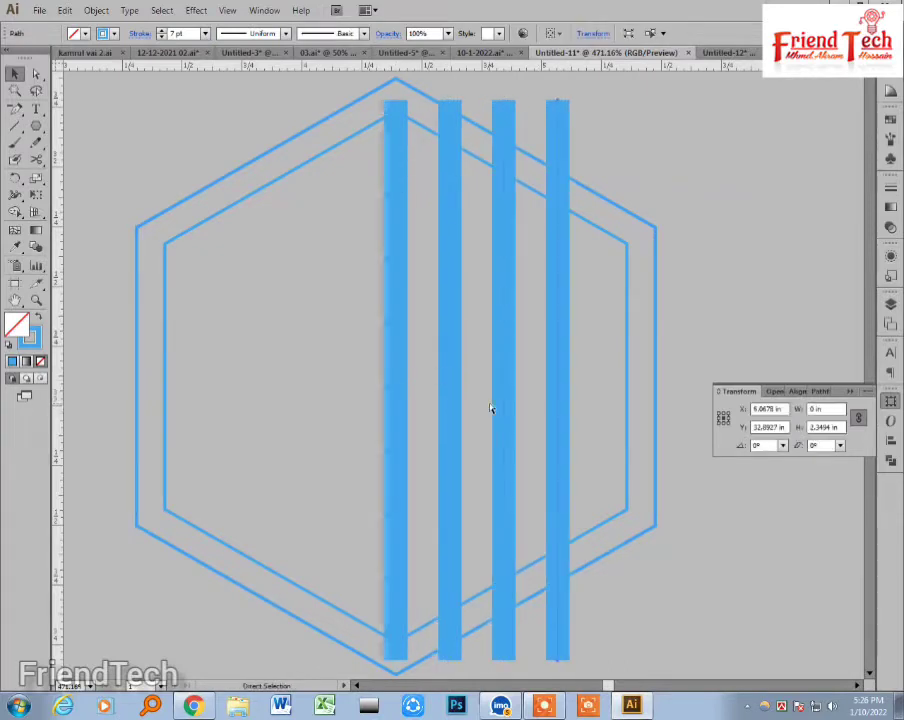
{"action": "key", "text": "ctrl+d"}
{"action": "left_click", "coordinate": [688, 118]}
Step: Select all five vertical lines and copy them to the left, overlapping on the centre line, to fill the hexagon's left half
{"action": "left_click_drag", "start_coordinate": [687, 113], "coordinate": [506, 208]}
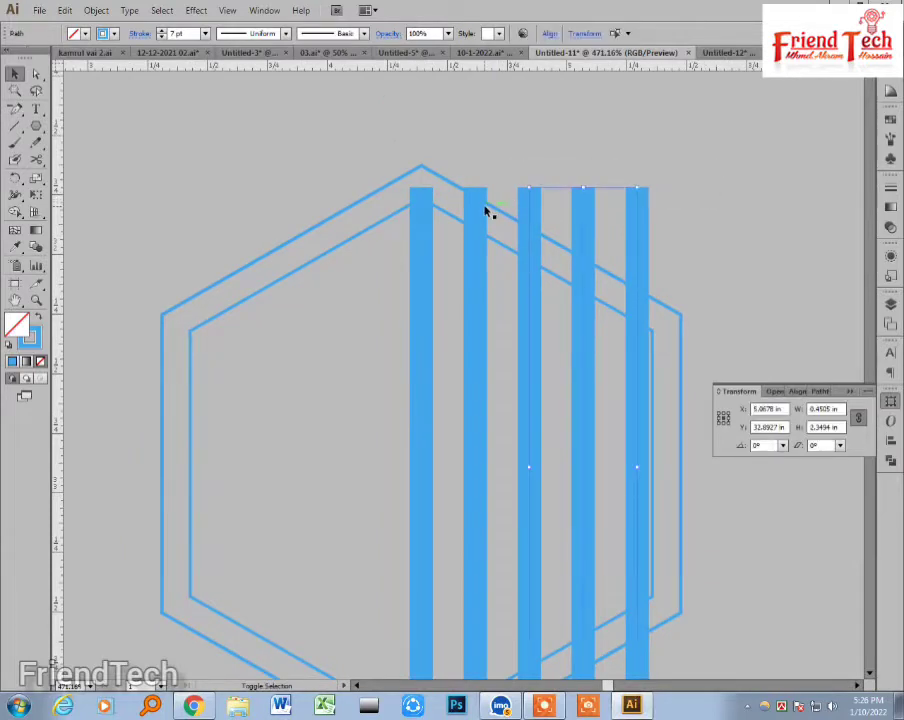
{"action": "left_click", "coordinate": [424, 219], "text": "shift"}
{"action": "scroll", "coordinate": [604, 407], "scroll_direction": "down", "scroll_amount": 1}
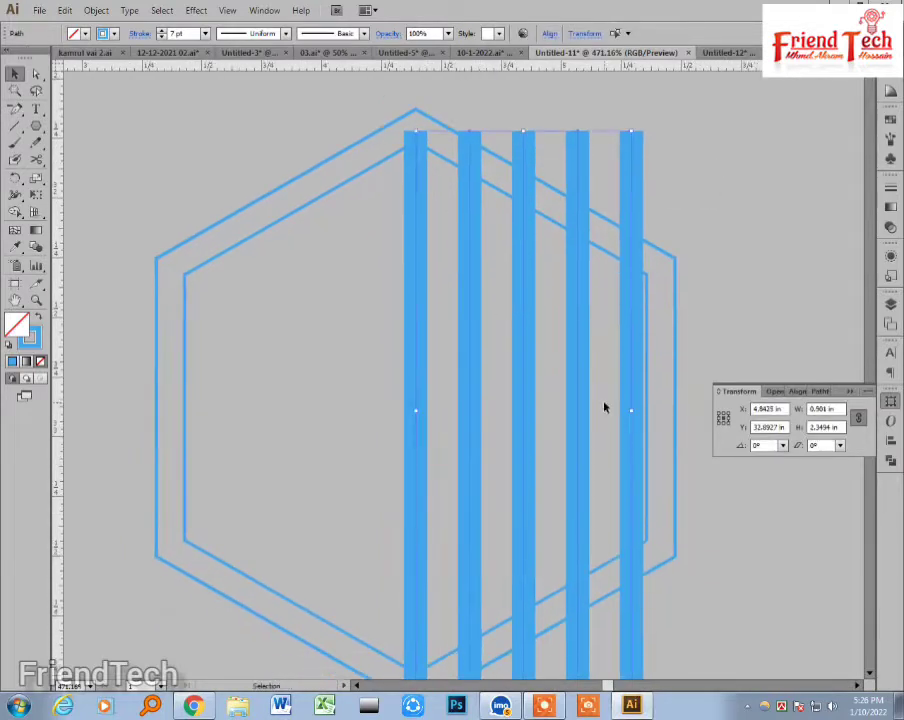
{"action": "left_click_drag", "start_coordinate": [626, 442], "coordinate": [425, 447]}
{"action": "left_click", "coordinate": [614, 258]}
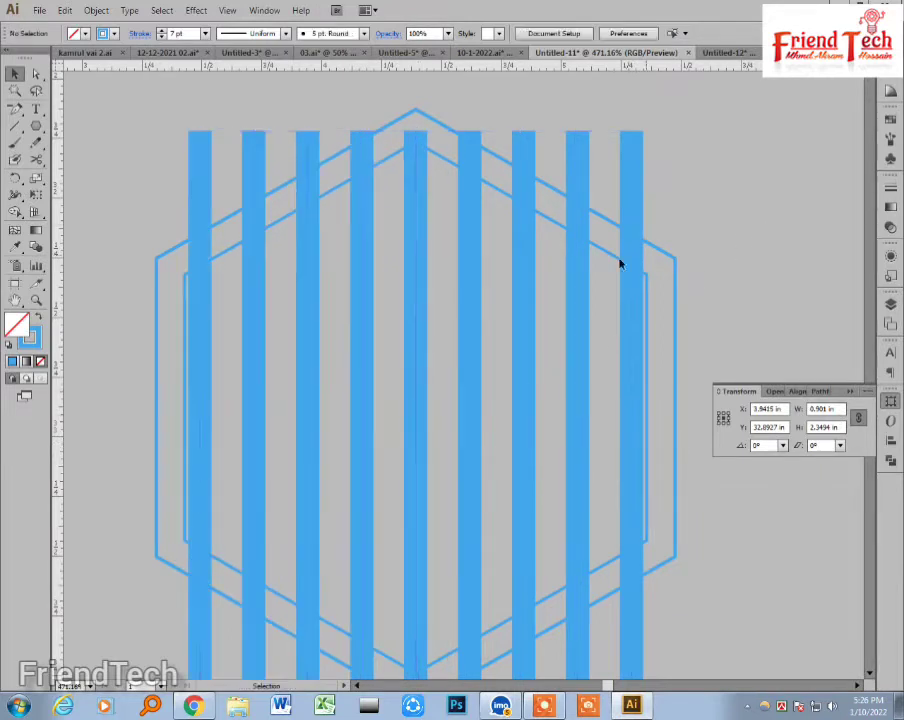
{"action": "left_click_drag", "start_coordinate": [520, 306], "coordinate": [514, 300]}
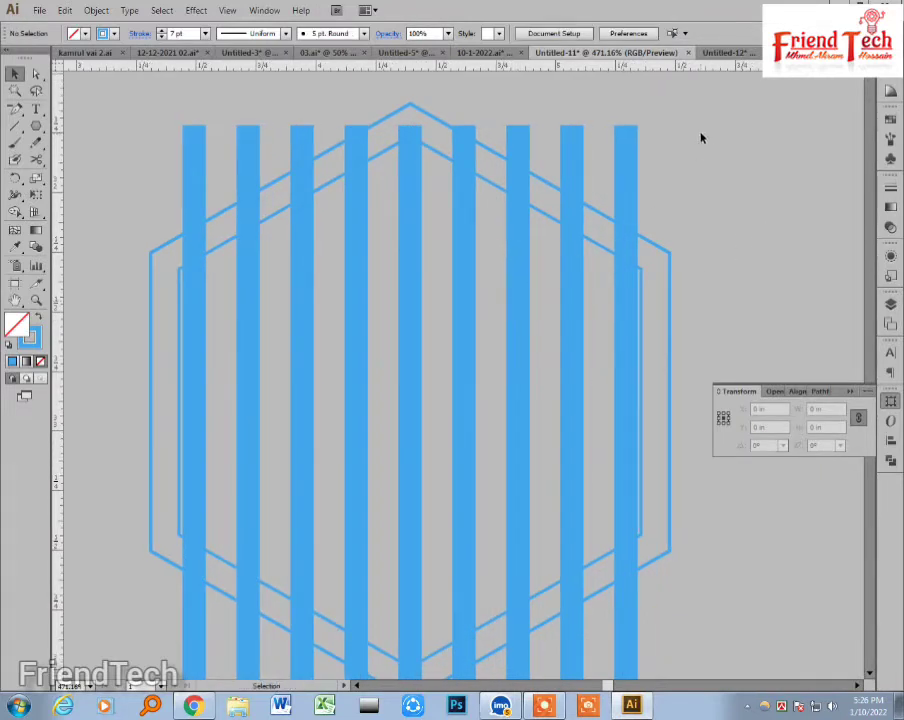
Step: Cut the outer hexagon and clip the vertical stripes to the inner hexagon with a clipping mask
{"action": "left_click", "coordinate": [668, 340]}
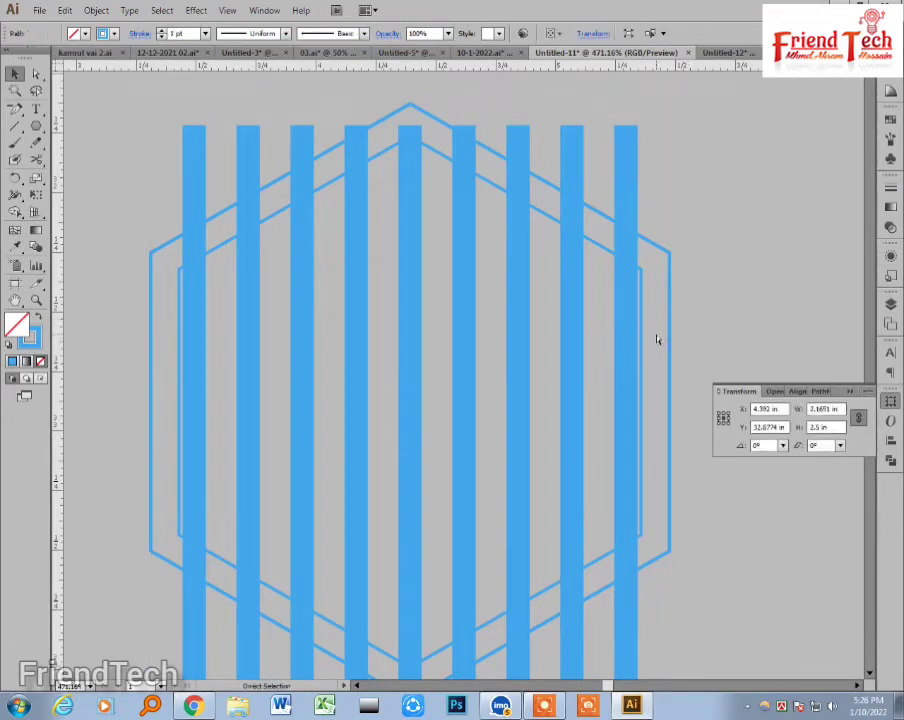
{"action": "key", "text": "Delete"}
{"action": "left_click", "coordinate": [643, 311]}
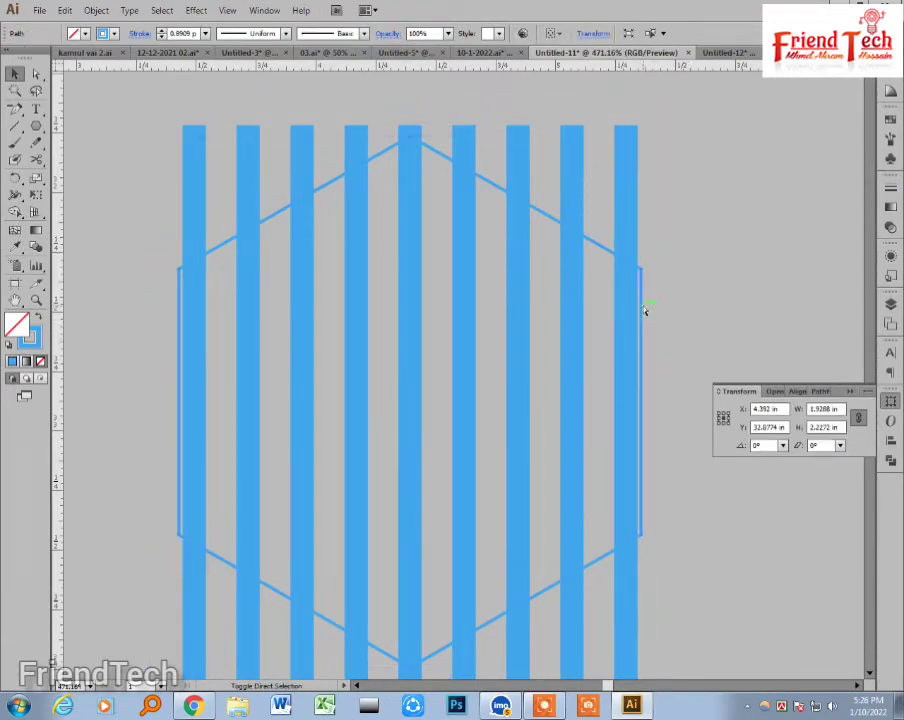
{"action": "left_click_drag", "start_coordinate": [685, 240], "coordinate": [131, 540]}
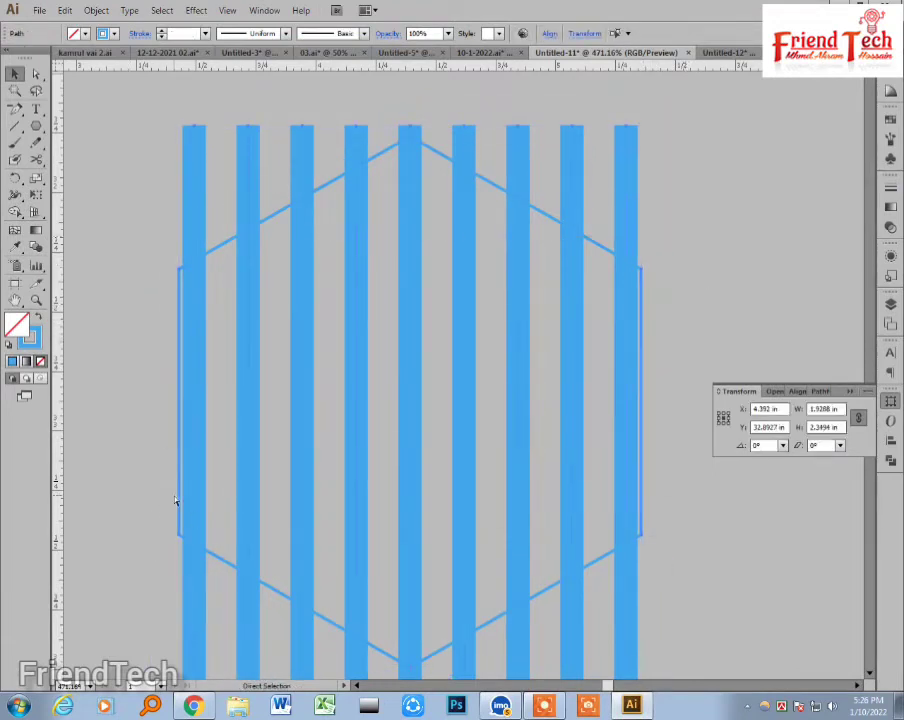
{"action": "key", "text": "ctrl+7"}
Step: Paste the outer hexagon back in place behind the clipped stripes and give it a white fill with no stroke
{"action": "key", "text": "ctrl+alt+3"}
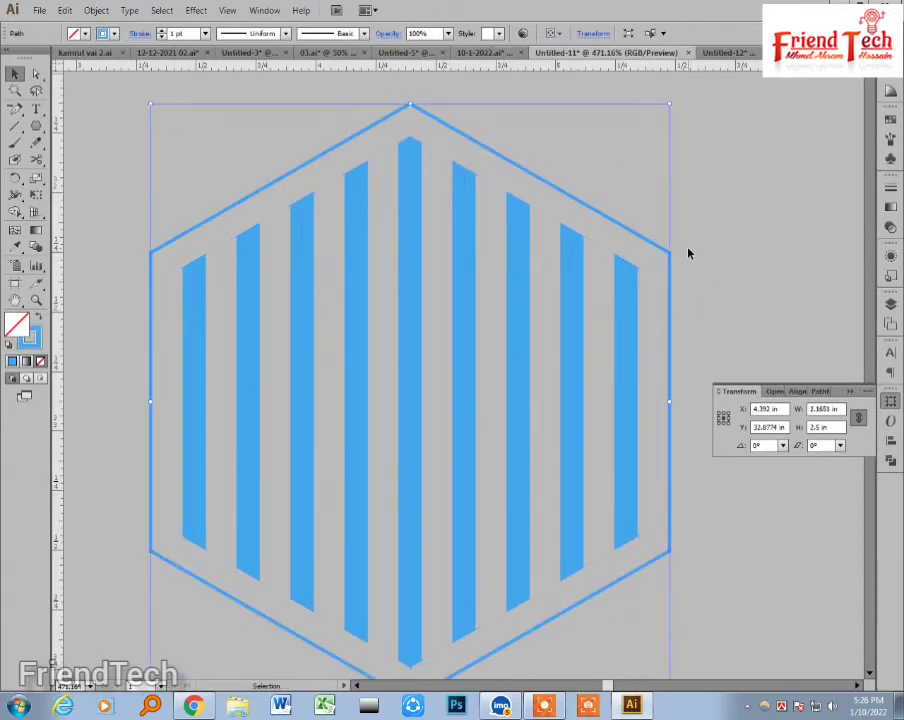
{"action": "left_click", "coordinate": [688, 254]}
{"action": "left_click", "coordinate": [646, 240]}
{"action": "left_click", "coordinate": [890, 118]}
{"action": "left_click", "coordinate": [743, 126]}
{"action": "left_click", "coordinate": [28, 345]}
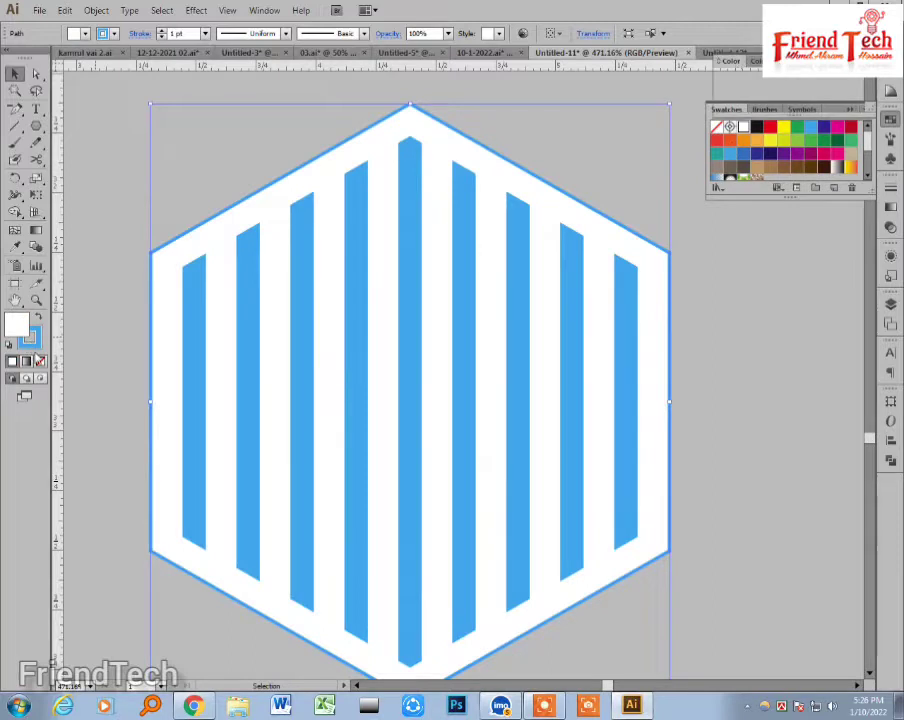
{"action": "left_click", "coordinate": [40, 361]}
Step: Group the white hexagon with its clipped stripes and place a copy edge to edge on its right side
{"action": "left_click", "coordinate": [169, 147]}
{"action": "left_click_drag", "start_coordinate": [169, 147], "coordinate": [640, 527]}
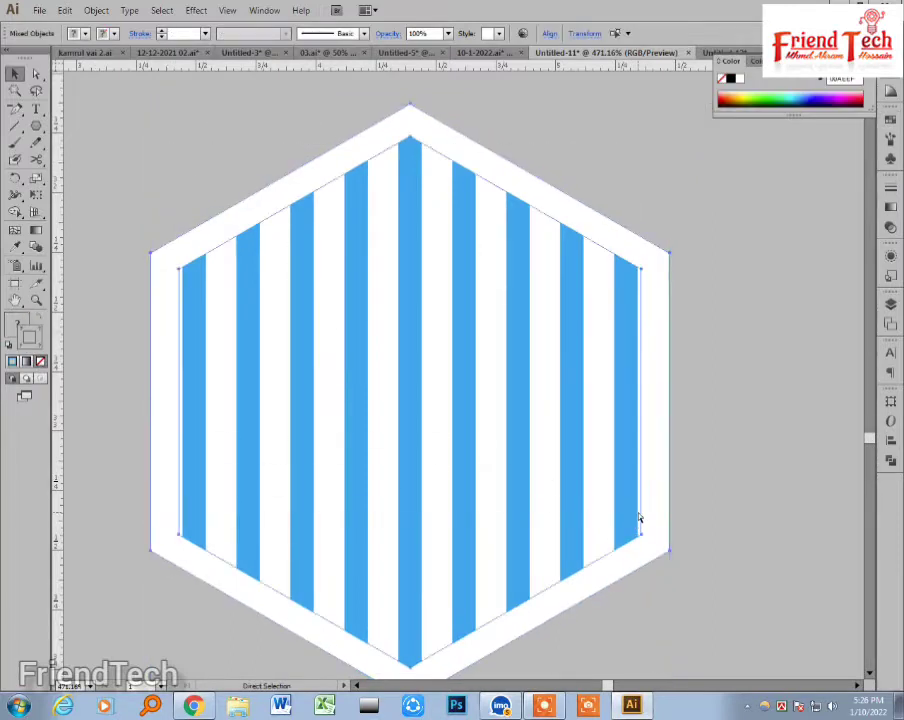
{"action": "key", "text": "ctrl+g"}
{"action": "left_click_drag", "start_coordinate": [207, 492], "coordinate": [713, 505]}
{"action": "left_click_drag", "start_coordinate": [685, 458], "coordinate": [241, 456]}
{"action": "left_click", "coordinate": [698, 204]}
{"action": "left_click", "coordinate": [333, 363]}
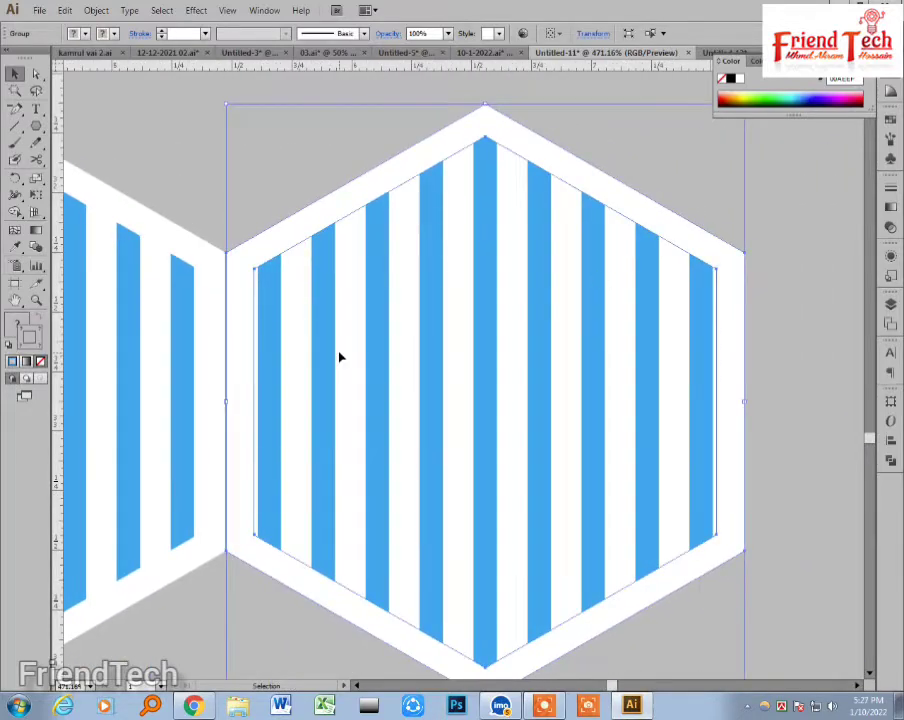
Step: Isolate the copied hexagon group and place vertical guides at the left and right edges of its inner clipping hexagon
{"action": "double_click", "coordinate": [339, 357]}
{"action": "left_click", "coordinate": [230, 364]}
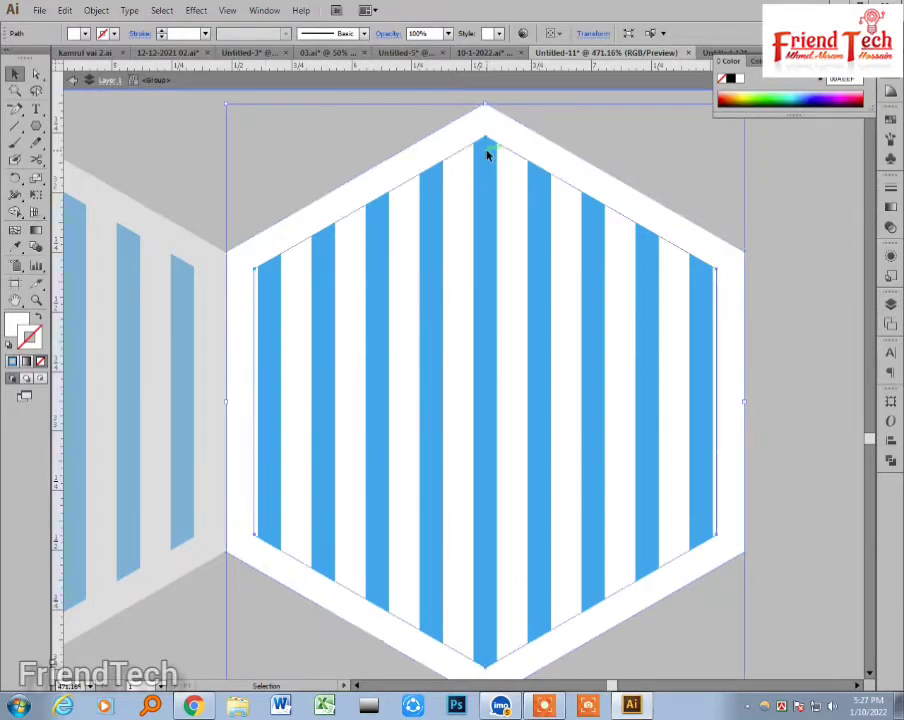
{"action": "left_click", "coordinate": [488, 152]}
{"action": "left_click_drag", "start_coordinate": [58, 277], "coordinate": [254, 354]}
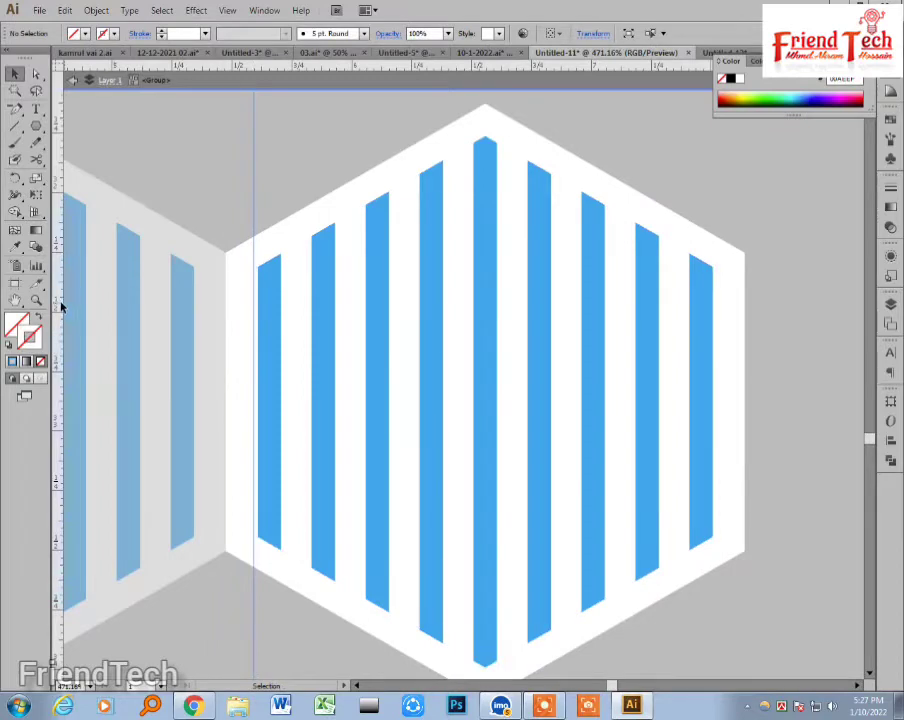
{"action": "left_click_drag", "start_coordinate": [60, 307], "coordinate": [720, 430]}
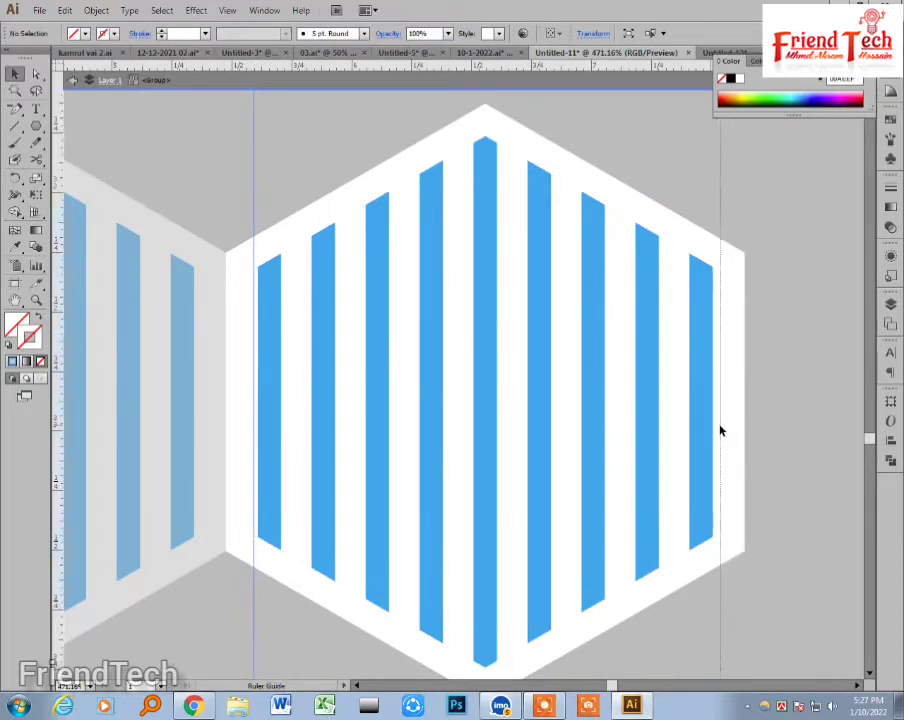
Step: Rotate the copy's clipped stripes clockwise to the diagonal, with the inner hexagon's sides aligned to the guides, and exit isolation
{"action": "left_click", "coordinate": [490, 309]}
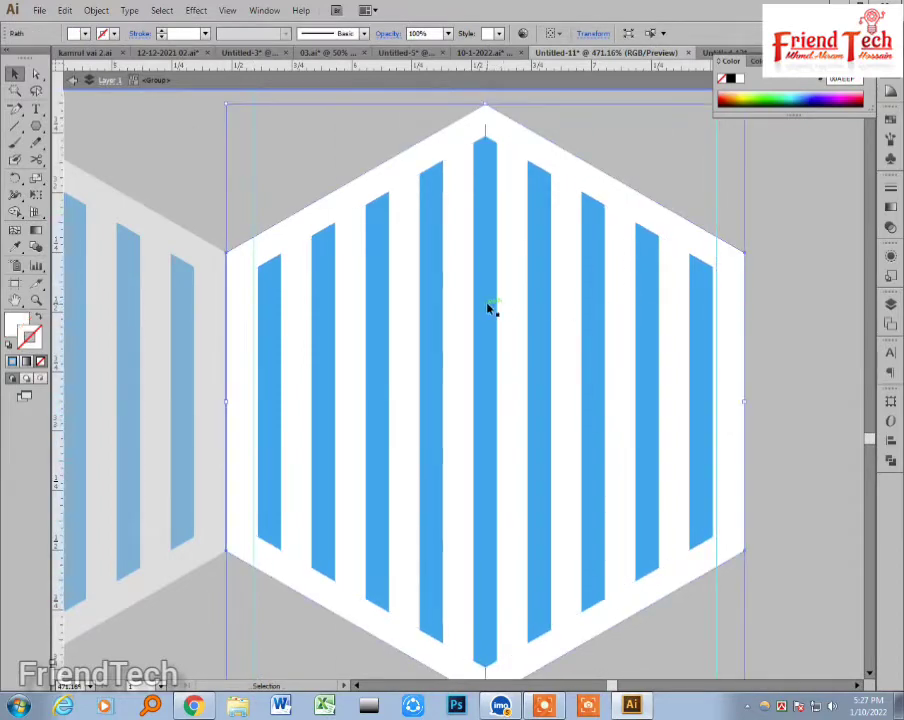
{"action": "left_click", "coordinate": [484, 160]}
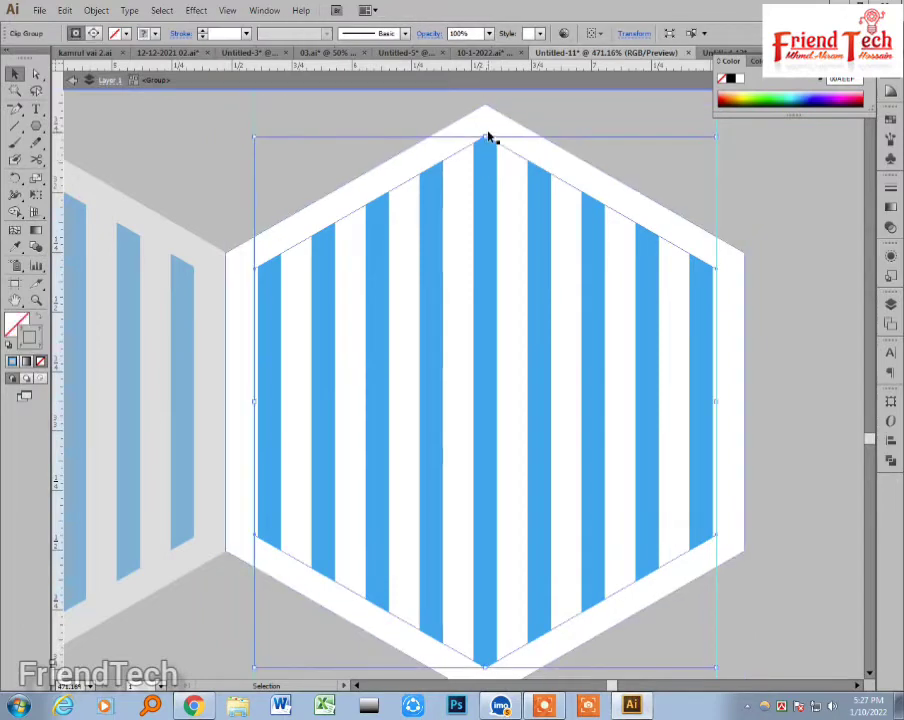
{"action": "left_click_drag", "start_coordinate": [482, 132], "coordinate": [714, 268]}
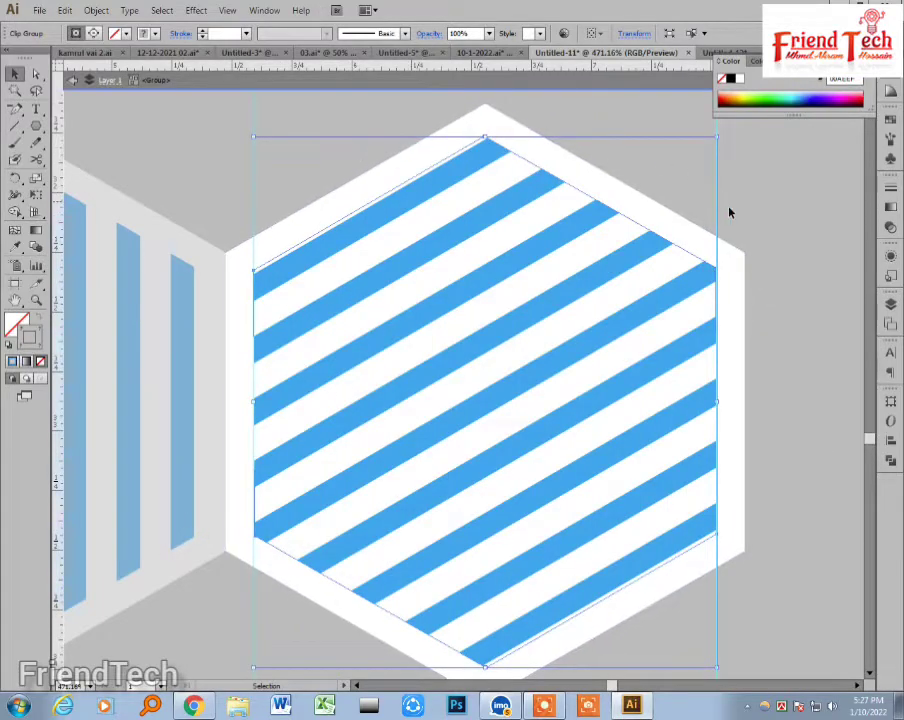
{"action": "double_click", "coordinate": [743, 275]}
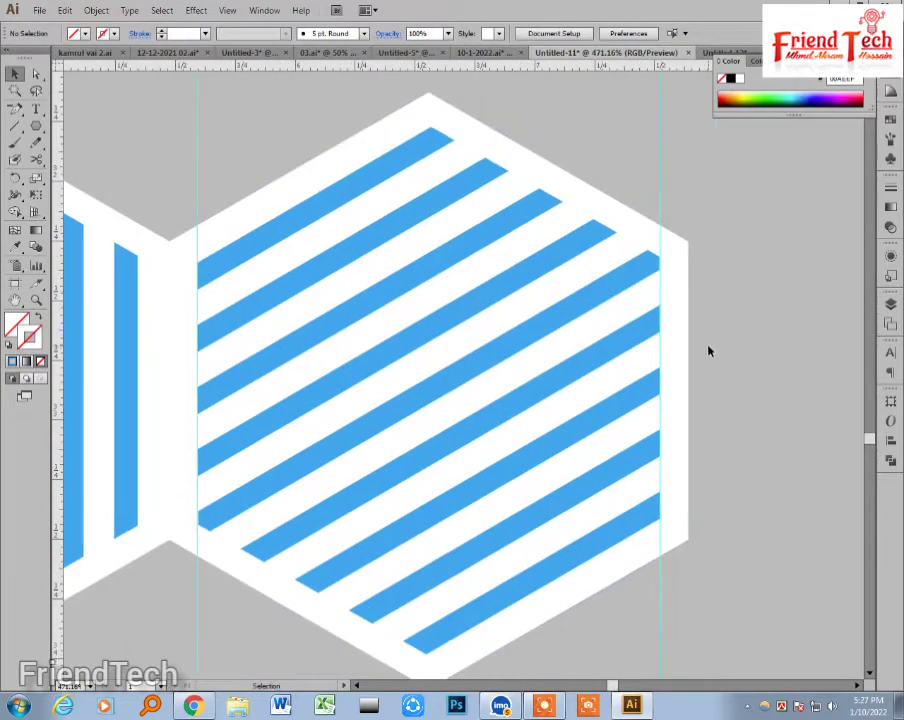
Step: Ungroup the copied hexagon with the diagonal stripes
{"action": "key", "text": "ctrl+minus"}
{"action": "key", "text": "ctrl+minus"}
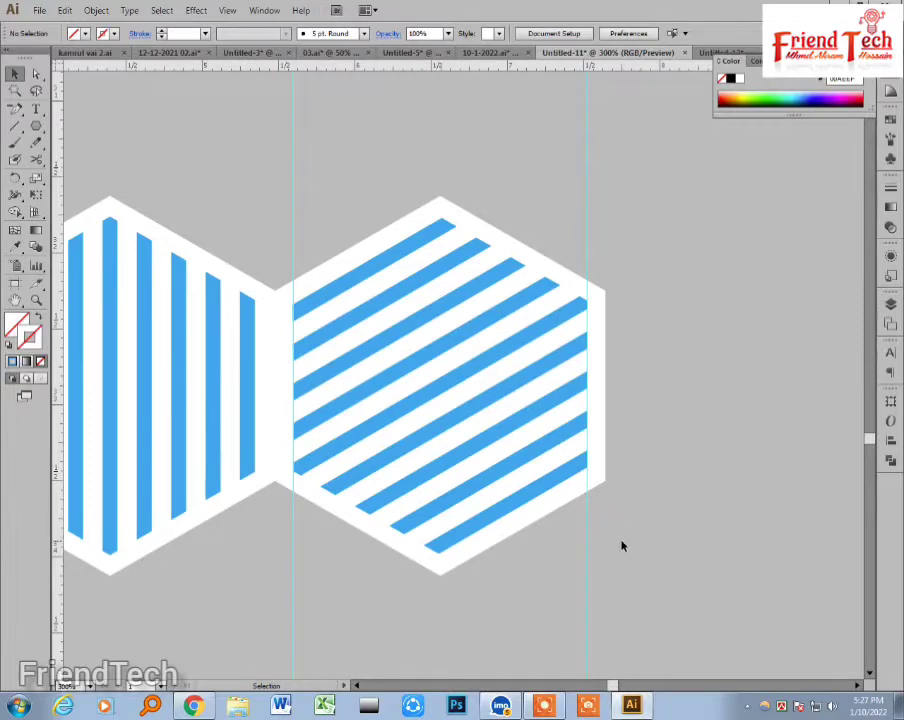
{"action": "left_click_drag", "start_coordinate": [621, 578], "coordinate": [551, 614]}
{"action": "right_click", "coordinate": [541, 466]}
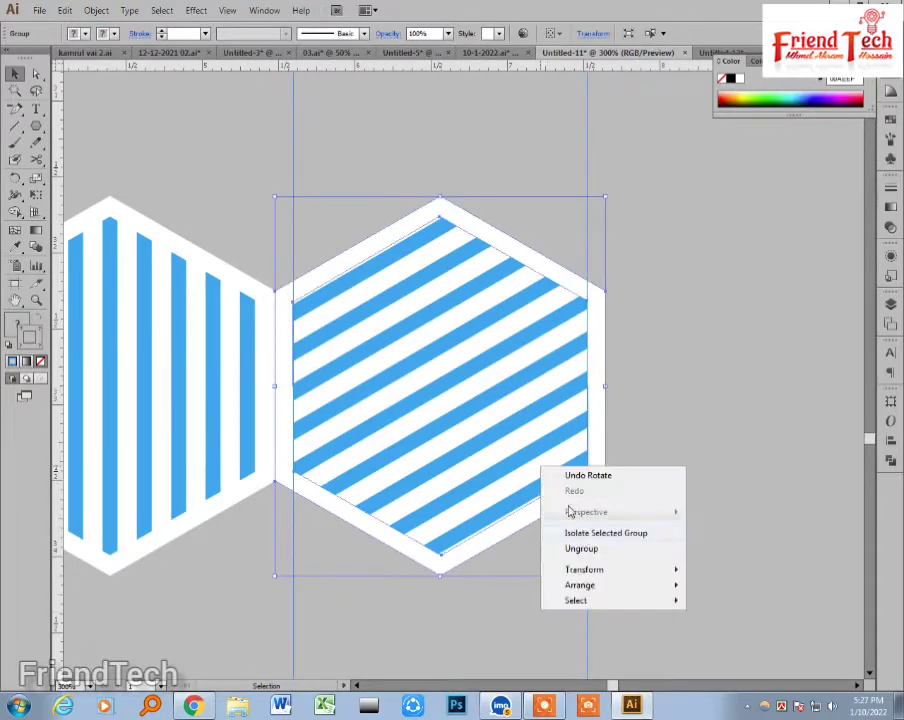
{"action": "left_click", "coordinate": [588, 554]}
Step: Delete the two vertical guides at the sides of the diagonally striped hexagon
{"action": "left_click_drag", "start_coordinate": [642, 579], "coordinate": [572, 623]}
{"action": "key", "text": "Delete"}
{"action": "left_click_drag", "start_coordinate": [345, 628], "coordinate": [251, 619]}
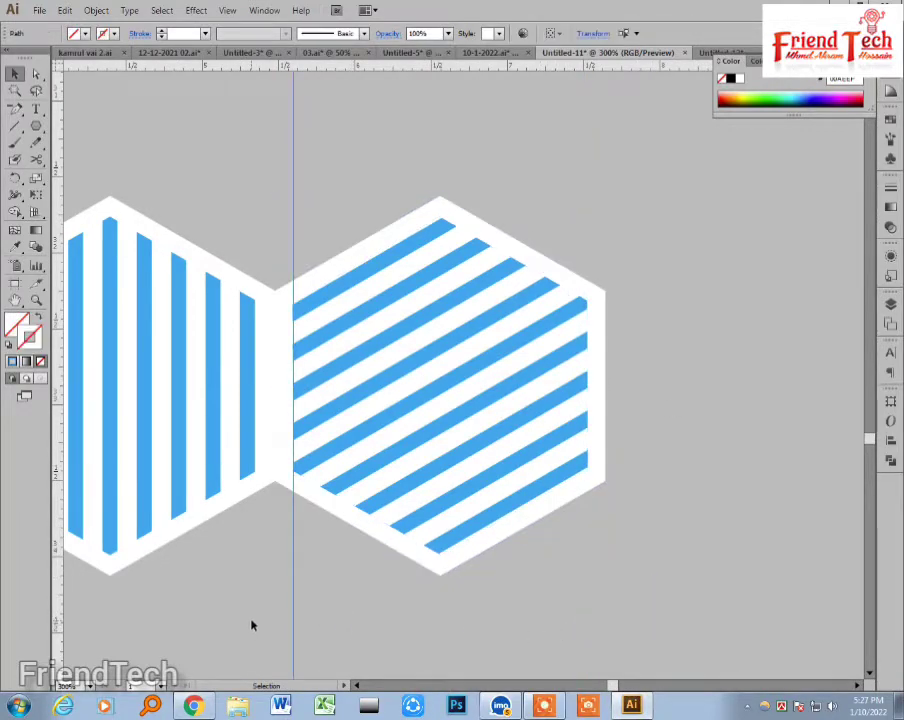
{"action": "key", "text": "Delete"}
Step: Place a copy of the diagonally striped hexagon edge to edge on its right side
{"action": "left_click_drag", "start_coordinate": [338, 603], "coordinate": [514, 180]}
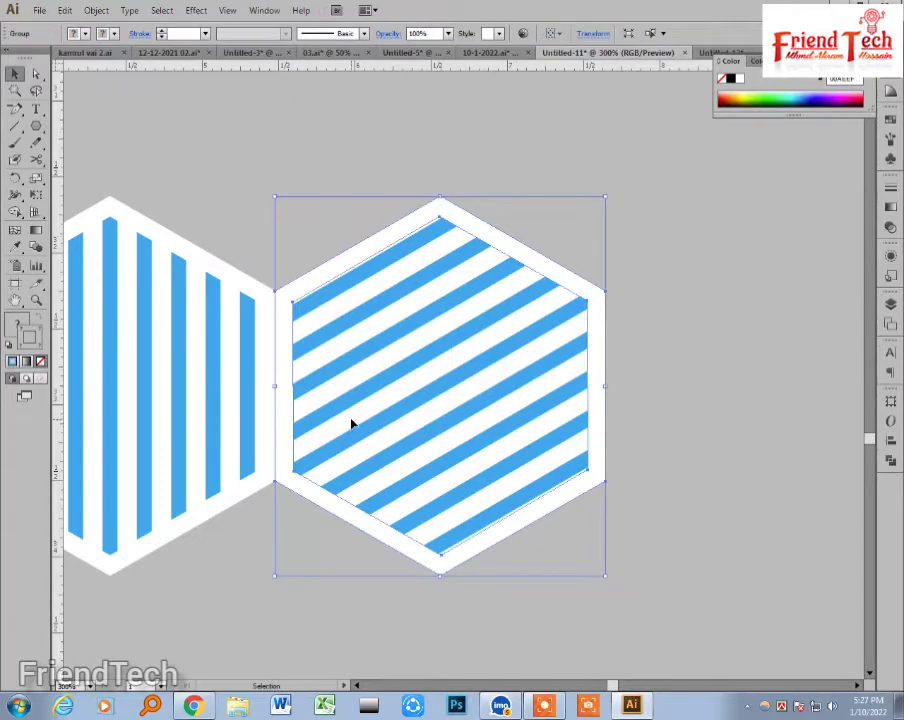
{"action": "left_click_drag", "start_coordinate": [348, 420], "coordinate": [682, 431]}
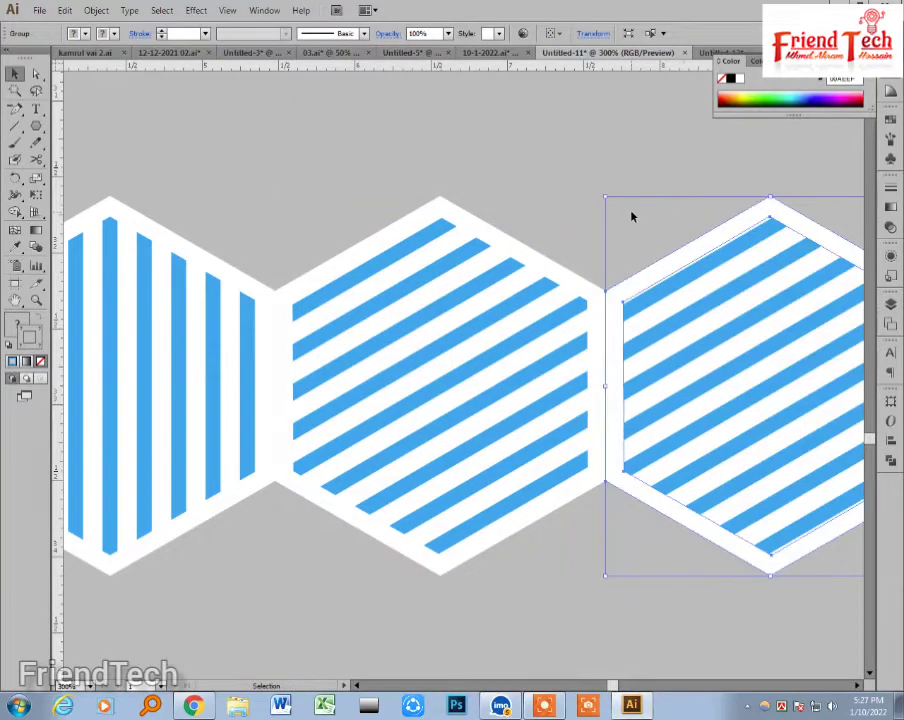
{"action": "left_click", "coordinate": [632, 213]}
Step: Isolate the third hexagon, turn its clipped stripes to the opposite diagonal so they slope down to the right, and exit isolation
{"action": "left_click_drag", "start_coordinate": [636, 199], "coordinate": [730, 538]}
{"action": "left_click", "coordinate": [530, 442]}
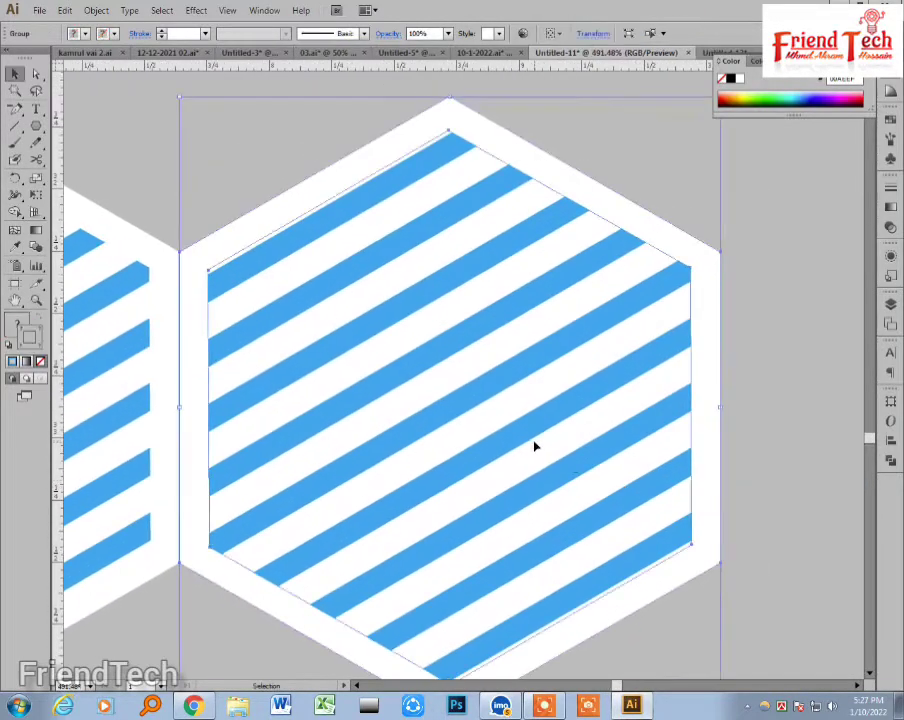
{"action": "double_click", "coordinate": [527, 437]}
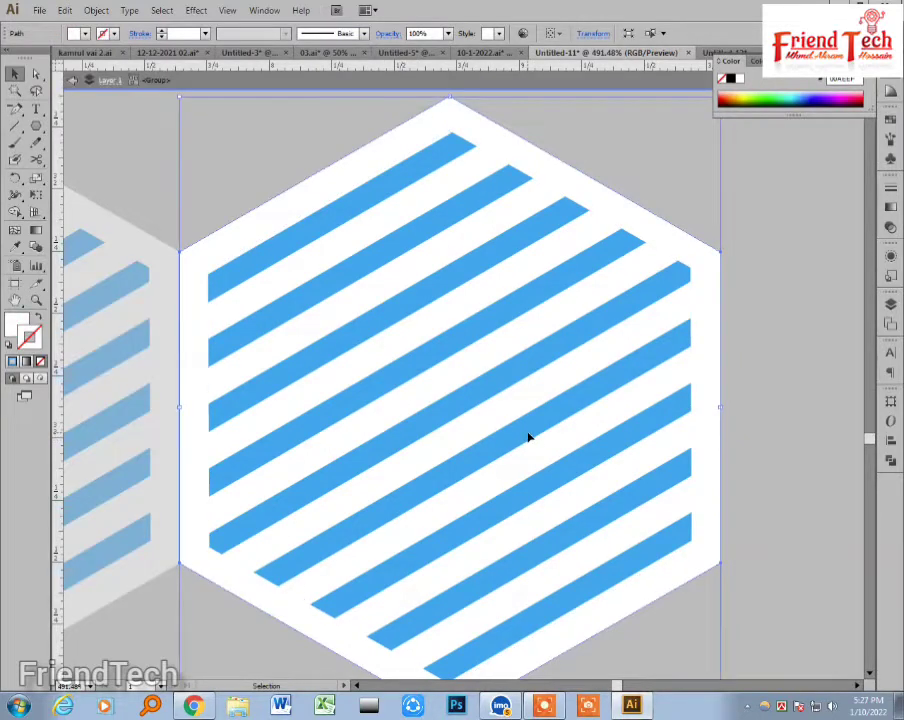
{"action": "double_click", "coordinate": [529, 437]}
{"action": "double_click", "coordinate": [763, 351]}
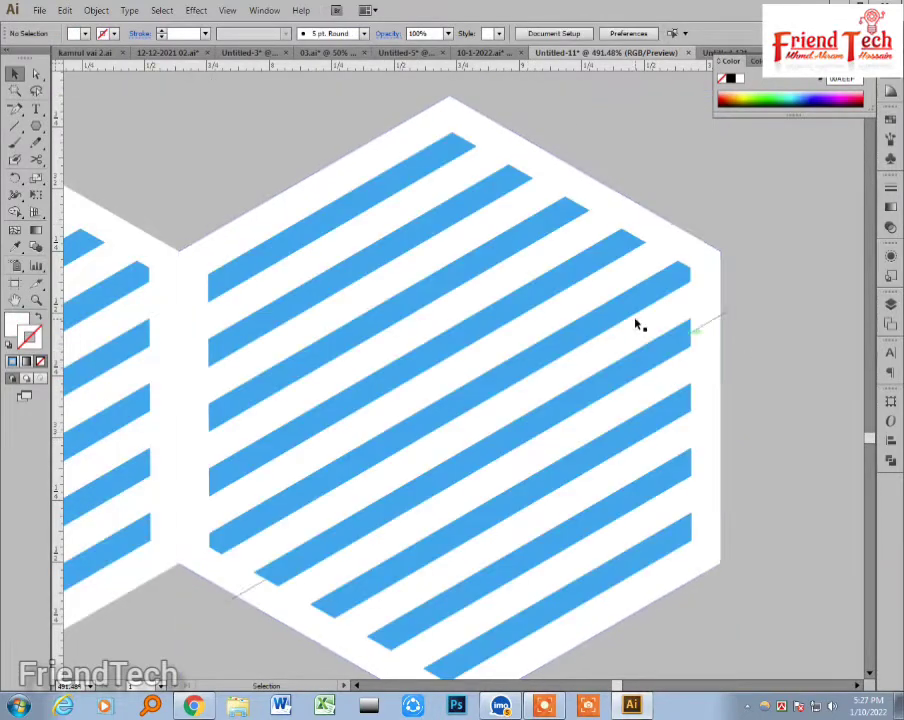
{"action": "left_click", "coordinate": [446, 155]}
{"action": "double_click", "coordinate": [446, 157]}
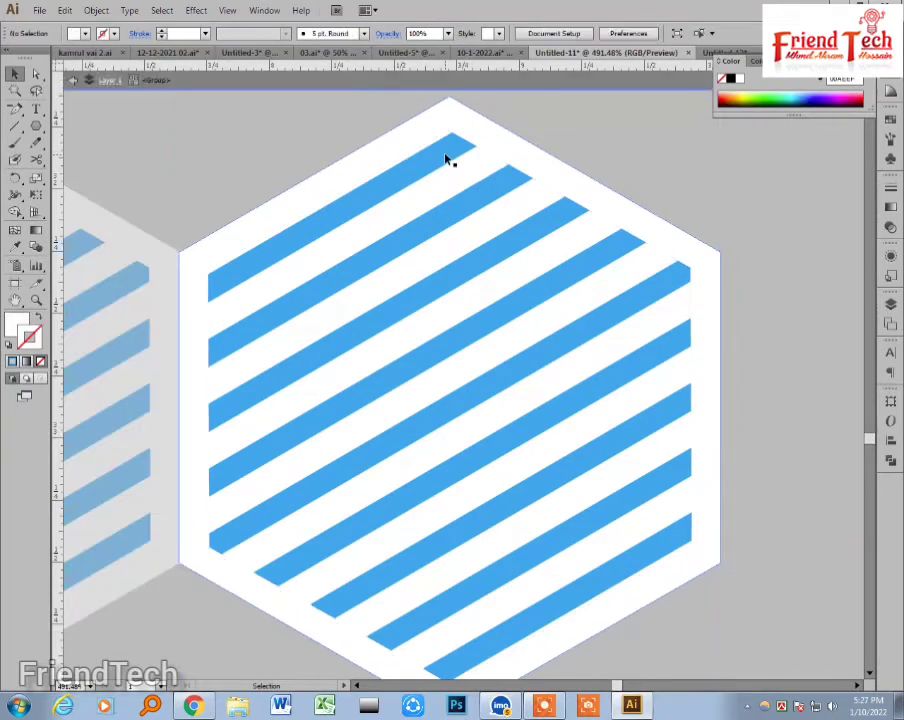
{"action": "left_click", "coordinate": [446, 156]}
{"action": "left_click", "coordinate": [446, 150]}
{"action": "left_click_drag", "start_coordinate": [453, 127], "coordinate": [705, 267]}
{"action": "double_click", "coordinate": [754, 256]}
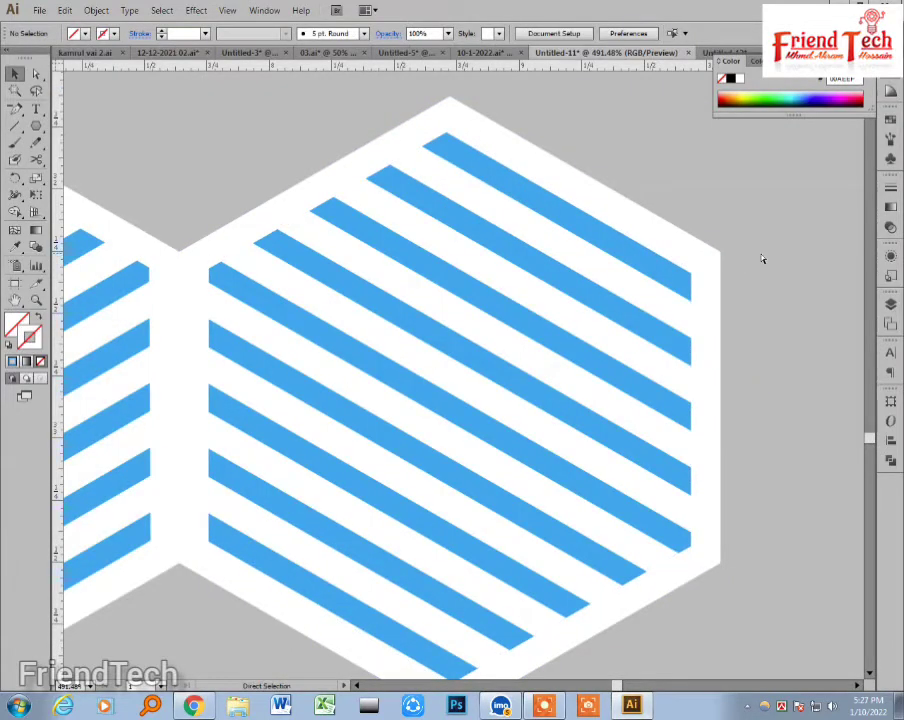
Step: Examine the row of three striped hexagons, checking the third one's stripes up close and the whole row from a distance
{"action": "key", "text": "ctrl+minus"}
{"action": "key", "text": "ctrl+minus"}
{"action": "key", "text": "ctrl+minus"}
{"action": "key", "text": "ctrl+minus"}
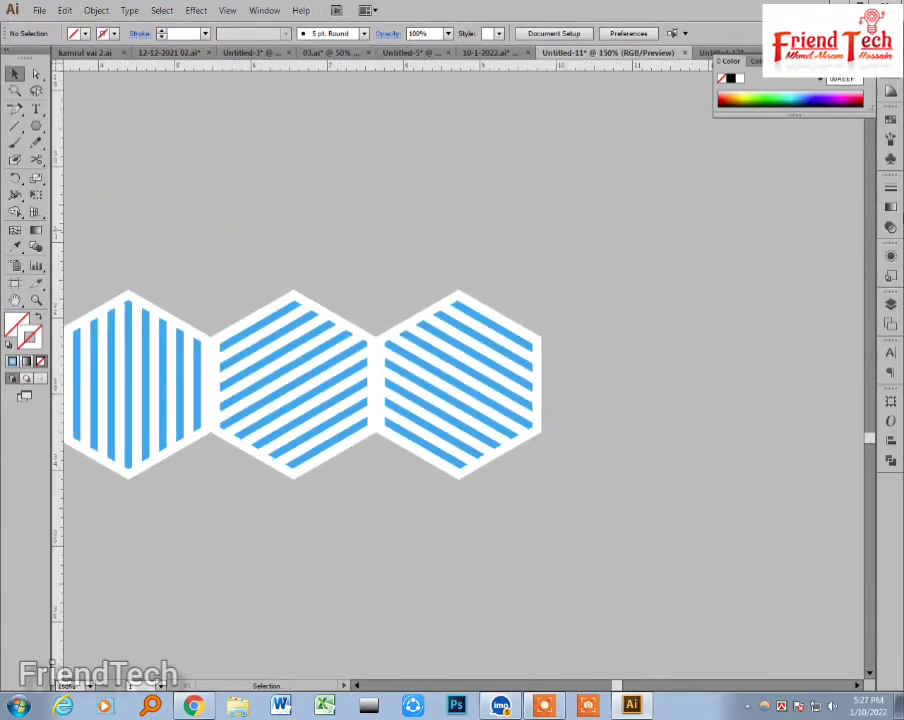
{"action": "key", "text": "ctrl+space"}
{"action": "left_click_drag", "start_coordinate": [356, 299], "coordinate": [534, 451]}
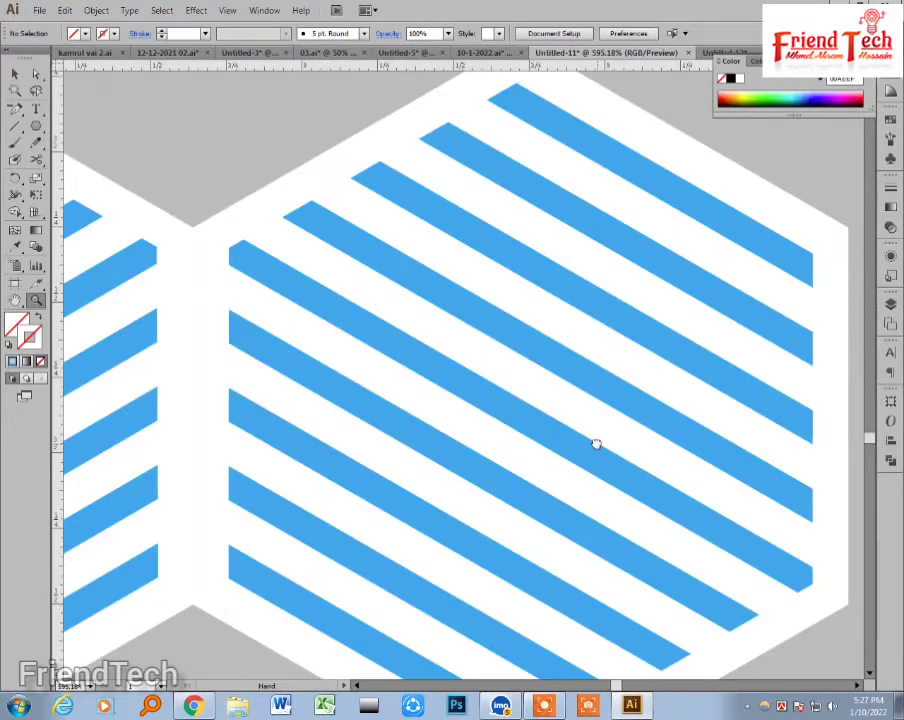
{"action": "key", "text": "ctrl+minus"}
{"action": "key", "text": "ctrl+minus"}
{"action": "key", "text": "ctrl+minus"}
{"action": "key", "text": "ctrl+minus"}
{"action": "key", "text": "ctrl+minus"}
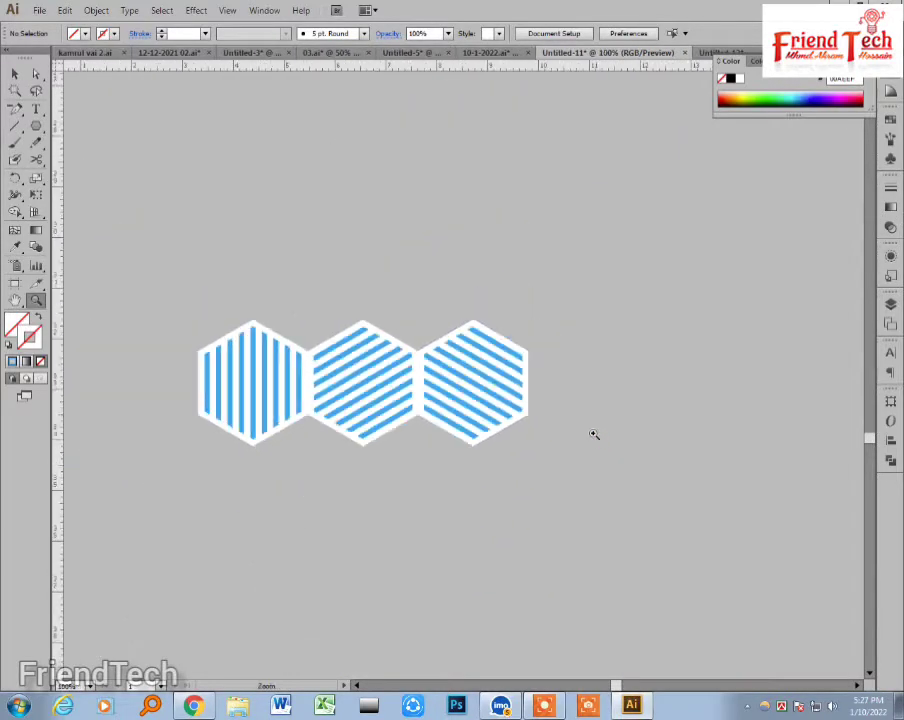
Step: Group the three striped hexagons together
{"action": "key", "text": "v"}
{"action": "left_click_drag", "start_coordinate": [550, 300], "coordinate": [202, 462]}
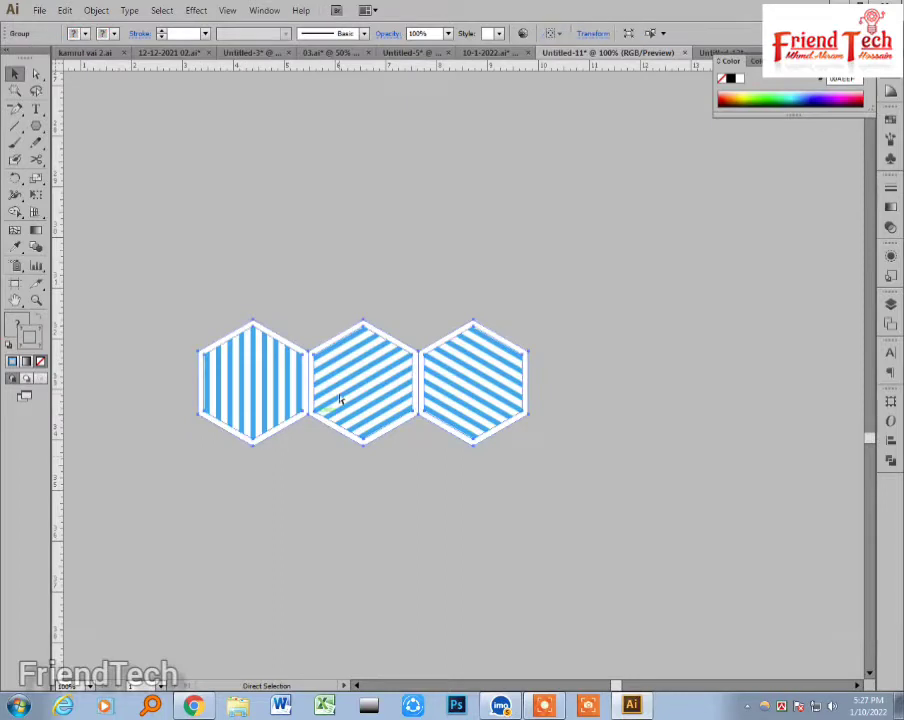
{"action": "key", "text": "v"}
Step: Isolate the group of three hexagons and try to select all the blue stripes together with the Magic Wand tool
{"action": "double_click", "coordinate": [254, 408]}
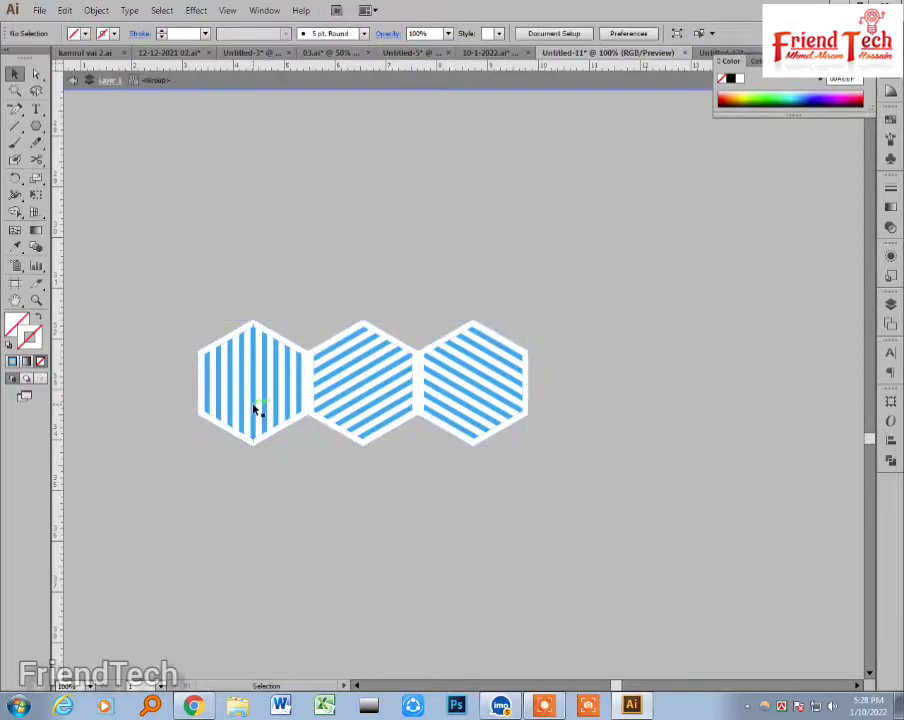
{"action": "key", "text": "y"}
{"action": "left_click", "coordinate": [255, 404]}
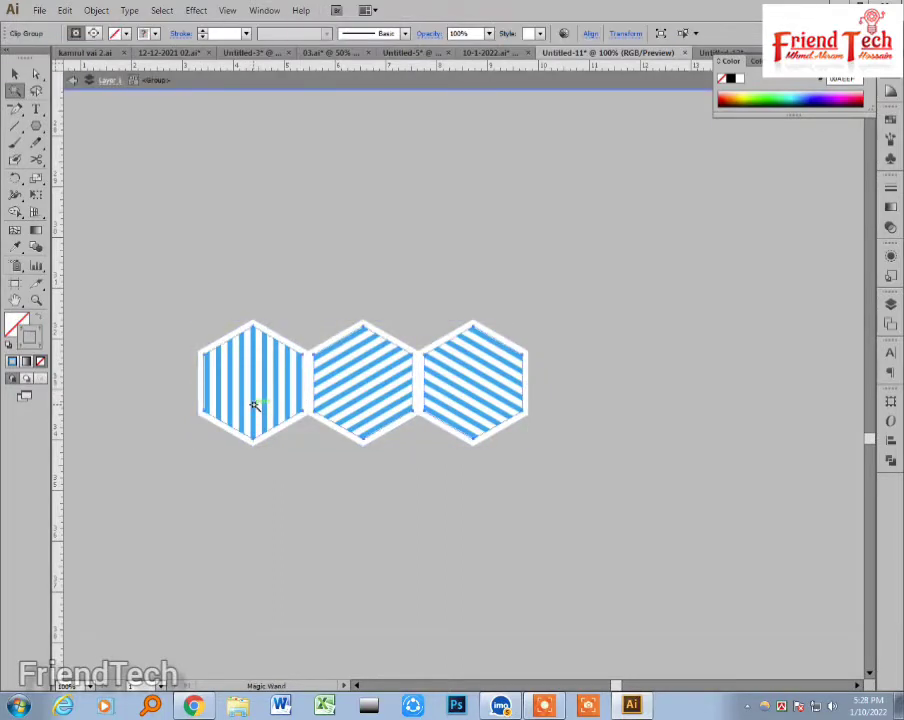
{"action": "key", "text": "z"}
{"action": "left_click_drag", "start_coordinate": [187, 295], "coordinate": [584, 474]}
{"action": "key", "text": "v"}
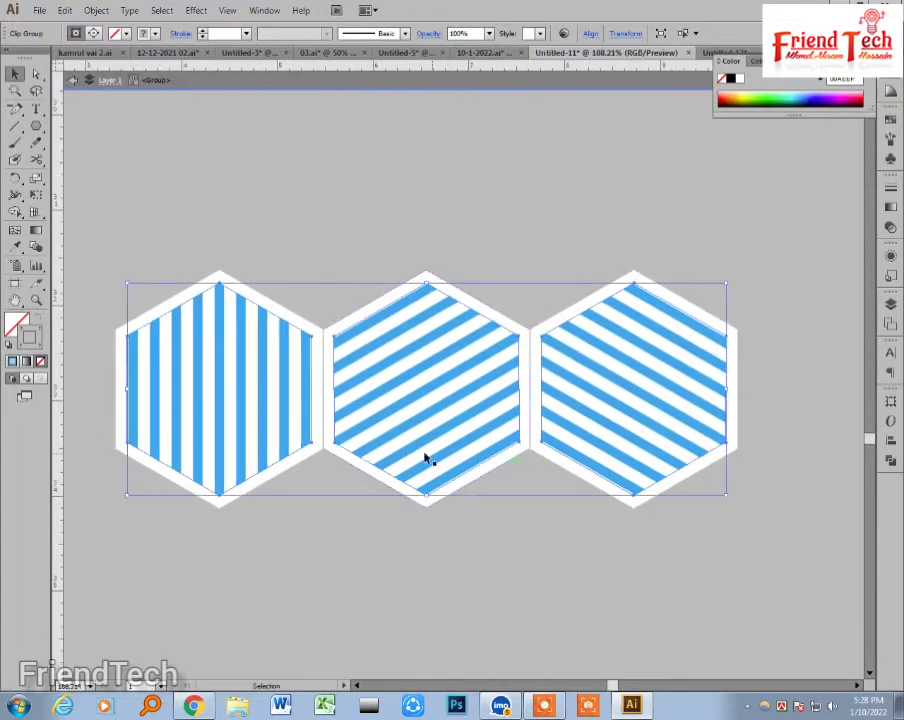
Step: Isolate the vertically striped hexagon within the group, leaving nothing selected
{"action": "double_click", "coordinate": [220, 456]}
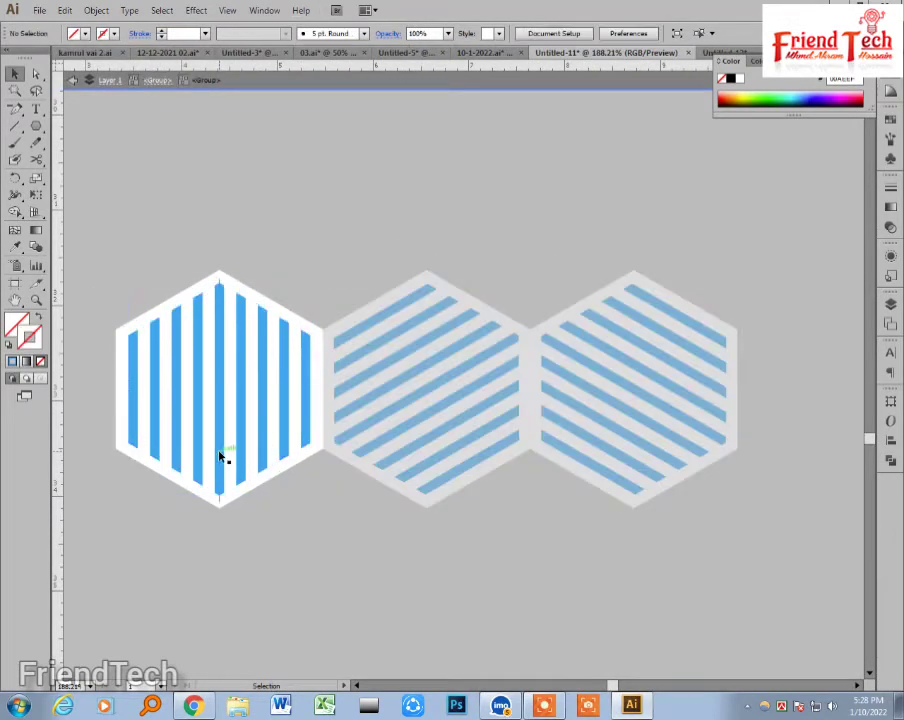
{"action": "left_click", "coordinate": [222, 448]}
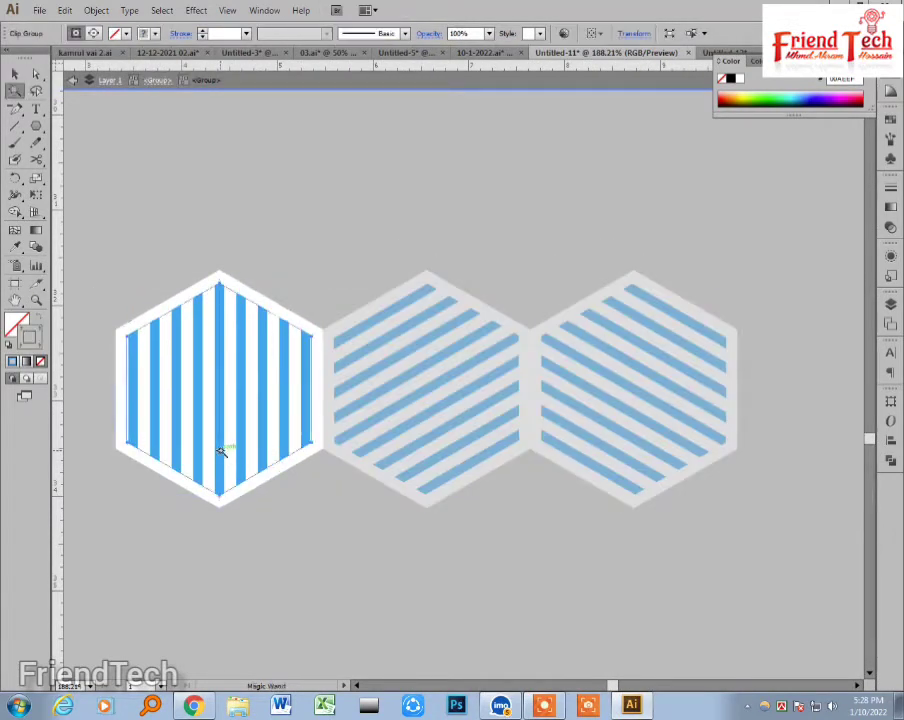
{"action": "left_click", "coordinate": [628, 256]}
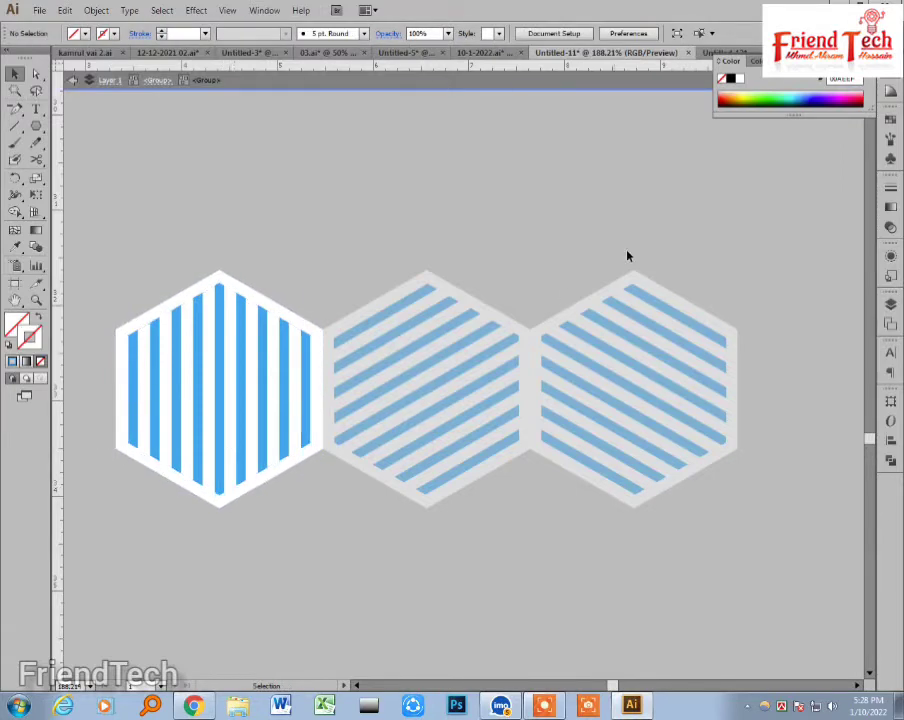
{"action": "left_click_drag", "start_coordinate": [114, 273], "coordinate": [481, 618]}
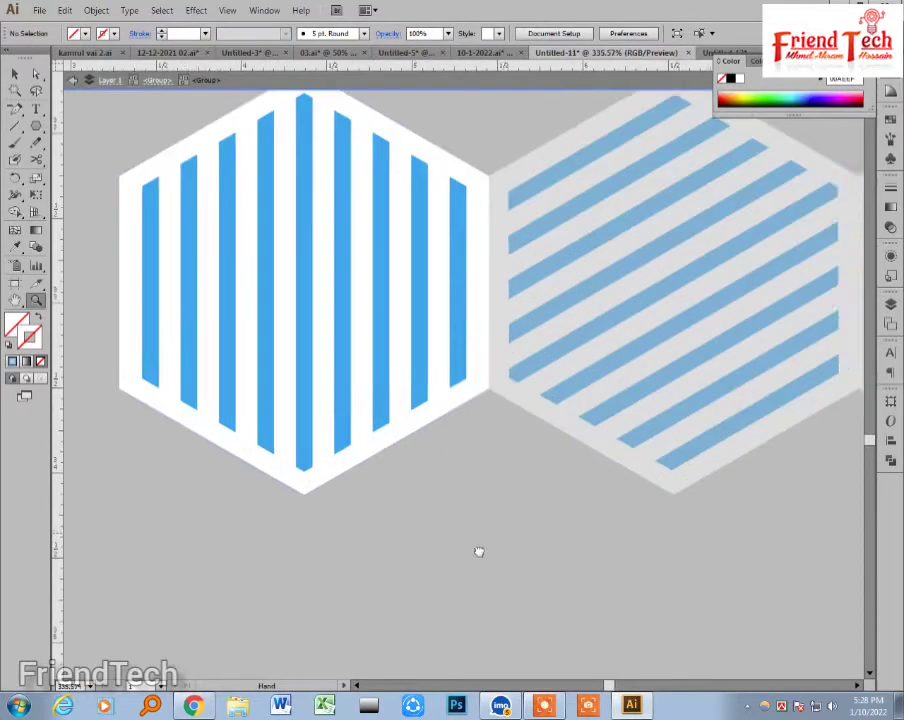
{"action": "left_click_drag", "start_coordinate": [478, 551], "coordinate": [499, 584]}
Step: Isolate the vertical stripes' clip group, recolor the stripe strokes red without the clipping path, and exit isolation
{"action": "double_click", "coordinate": [325, 463]}
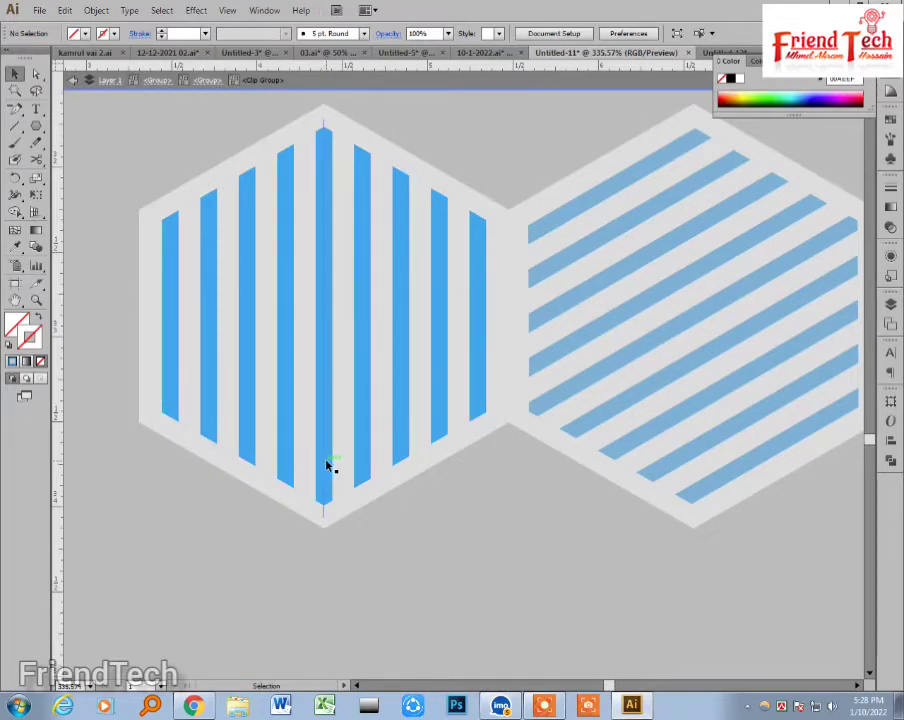
{"action": "key", "text": "y"}
{"action": "left_click", "coordinate": [326, 461]}
{"action": "key", "text": "v"}
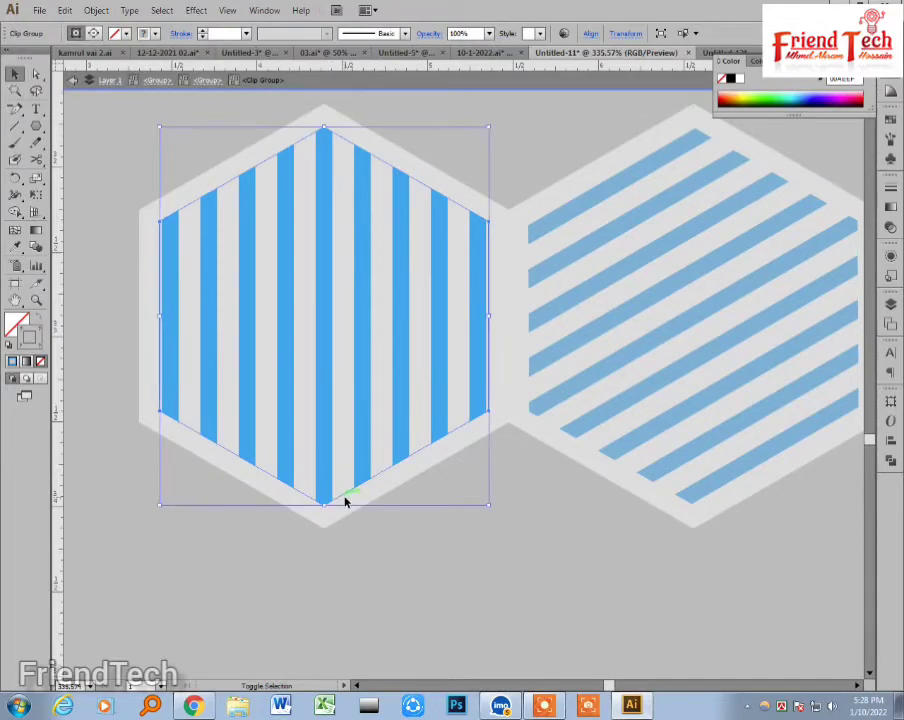
{"action": "left_click", "coordinate": [345, 493], "text": "shift"}
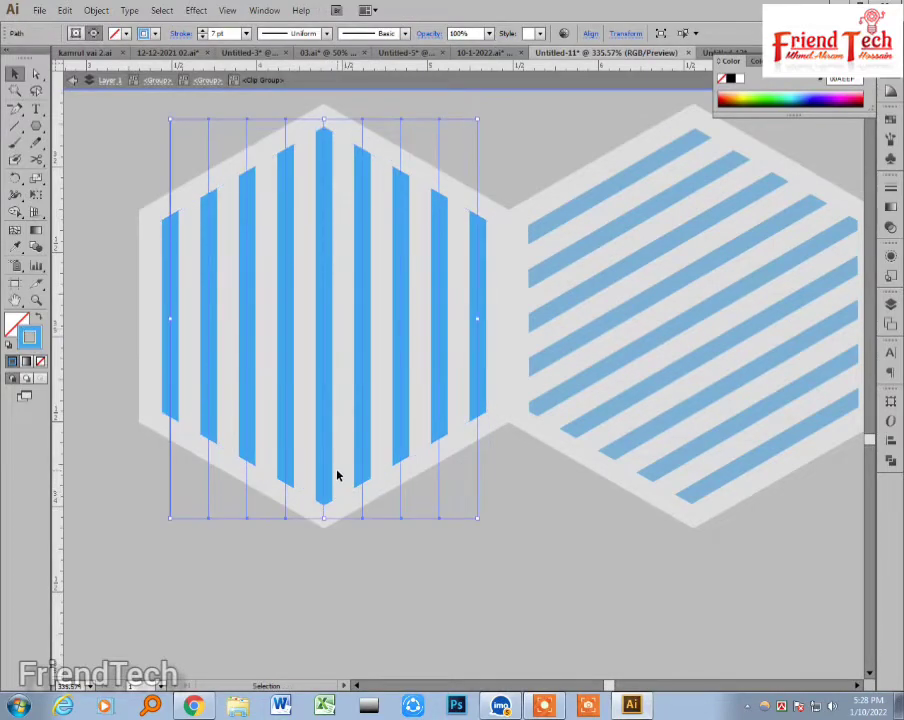
{"action": "left_click", "coordinate": [889, 119]}
{"action": "left_click", "coordinate": [770, 127]}
{"action": "double_click", "coordinate": [546, 533]}
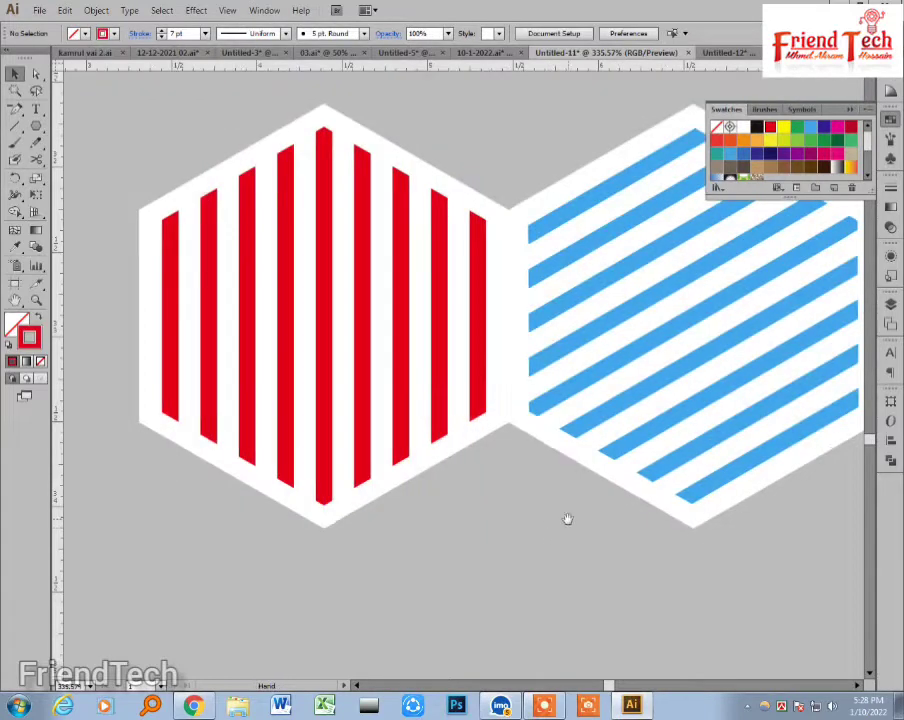
Step: Isolate the middle hexagon's clip group, recolor its diagonal stripe strokes red without the clipping path, and exit isolation
{"action": "left_click_drag", "start_coordinate": [567, 520], "coordinate": [388, 541]}
{"action": "left_click", "coordinate": [527, 421]}
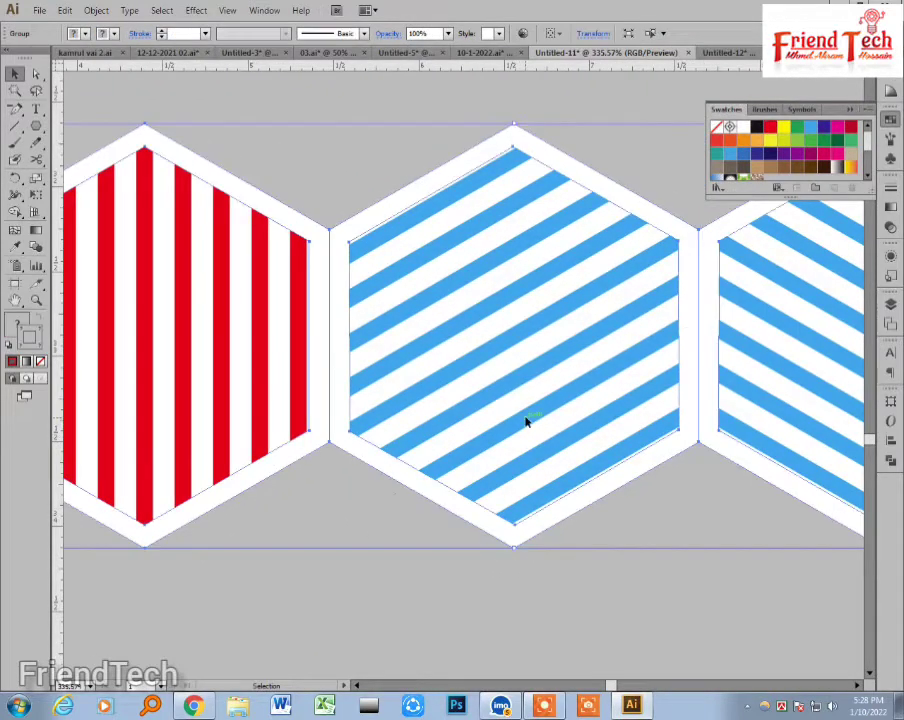
{"action": "double_click", "coordinate": [527, 421]}
{"action": "left_click", "coordinate": [527, 421]}
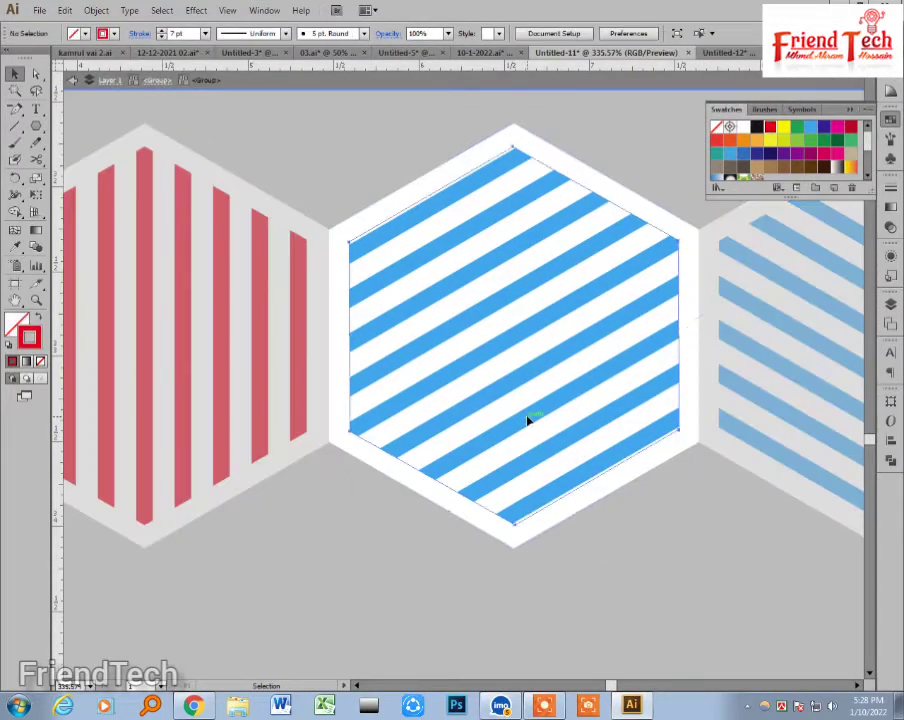
{"action": "double_click", "coordinate": [527, 421]}
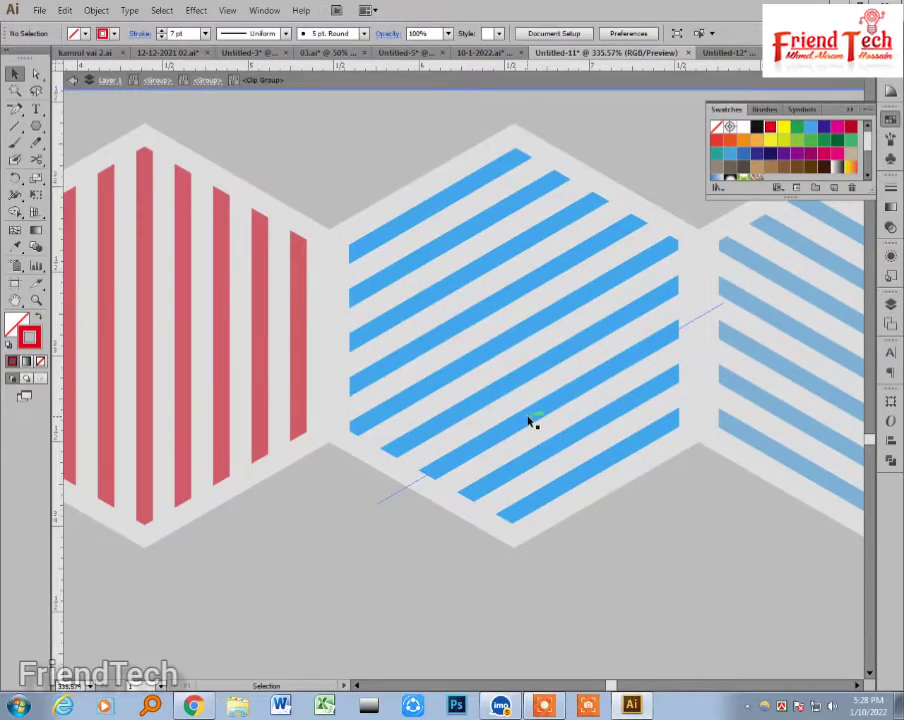
{"action": "left_click", "coordinate": [527, 419]}
{"action": "left_click", "coordinate": [454, 492]}
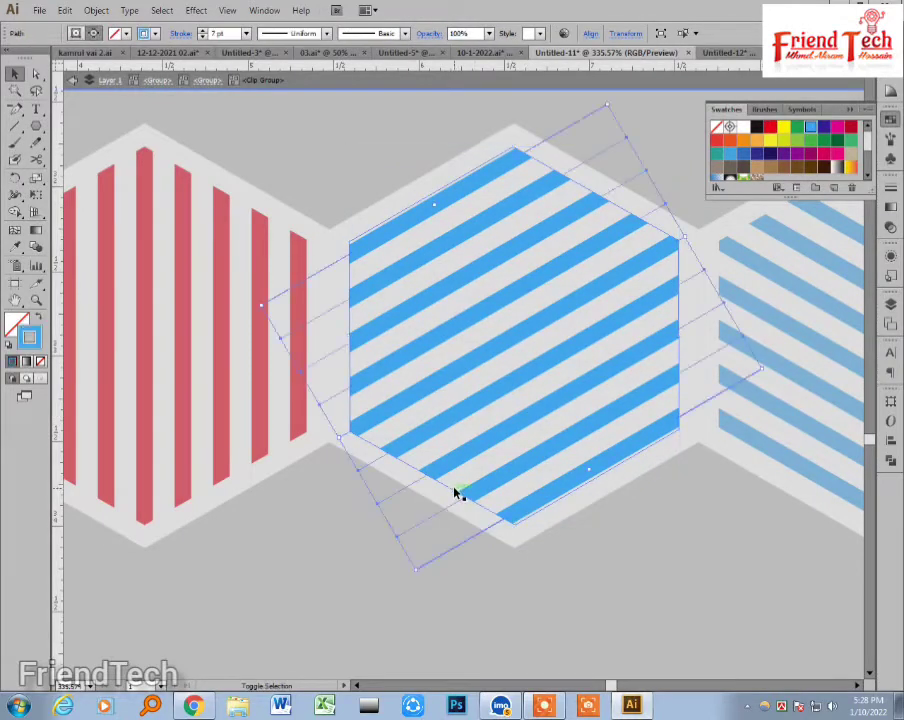
{"action": "left_click", "coordinate": [770, 130]}
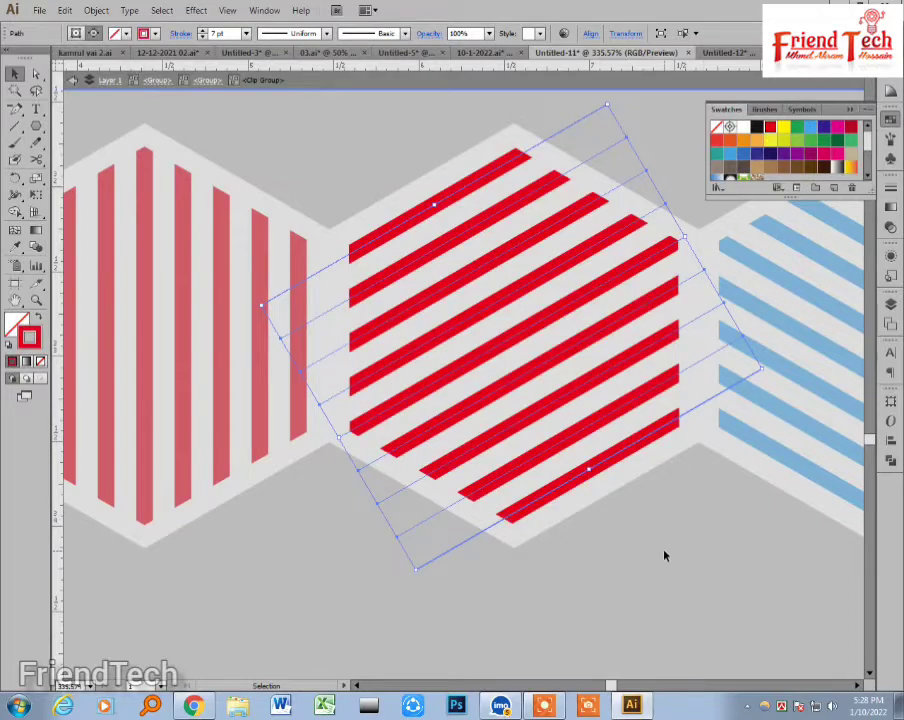
{"action": "double_click", "coordinate": [665, 551]}
Step: Isolate the third hexagon's clip group, recolor its diagonal stripe strokes red without the clipping path, and exit isolation
{"action": "left_click_drag", "start_coordinate": [601, 525], "coordinate": [287, 564]}
{"action": "left_click", "coordinate": [514, 471]}
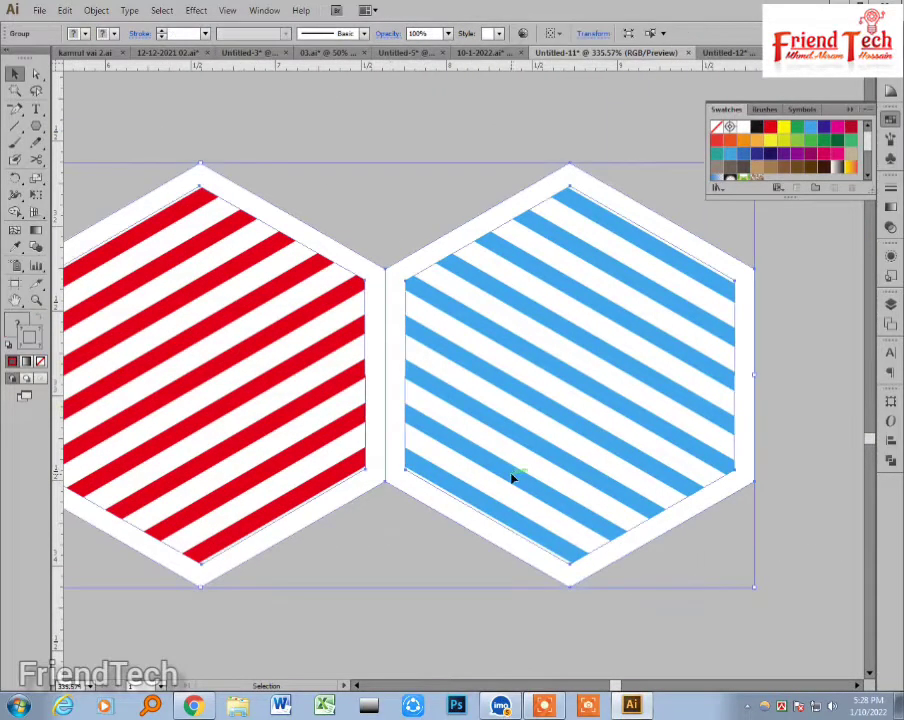
{"action": "double_click", "coordinate": [514, 476]}
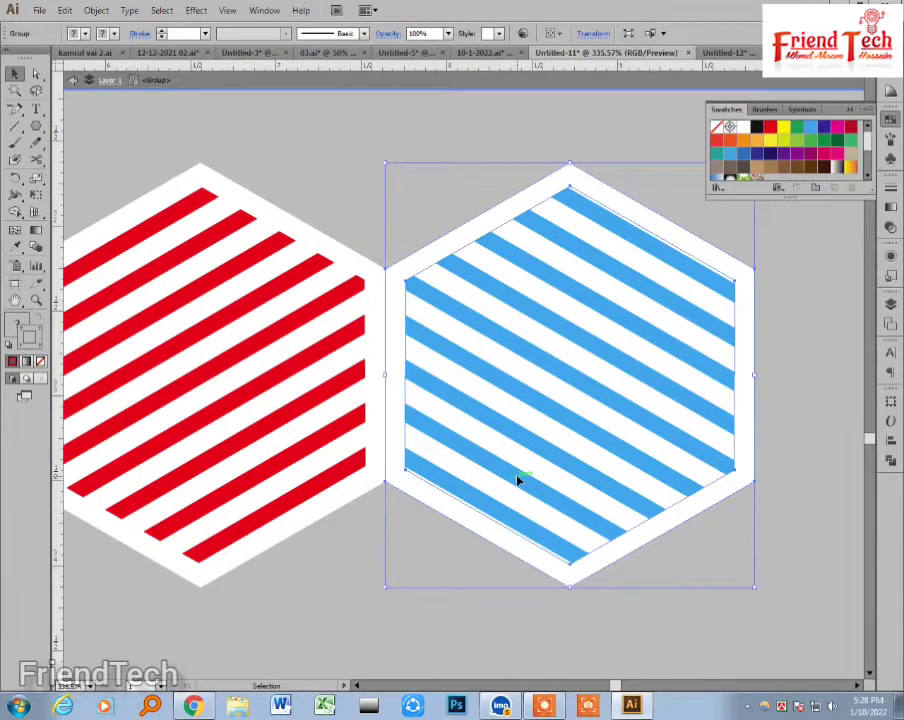
{"action": "double_click", "coordinate": [518, 481]}
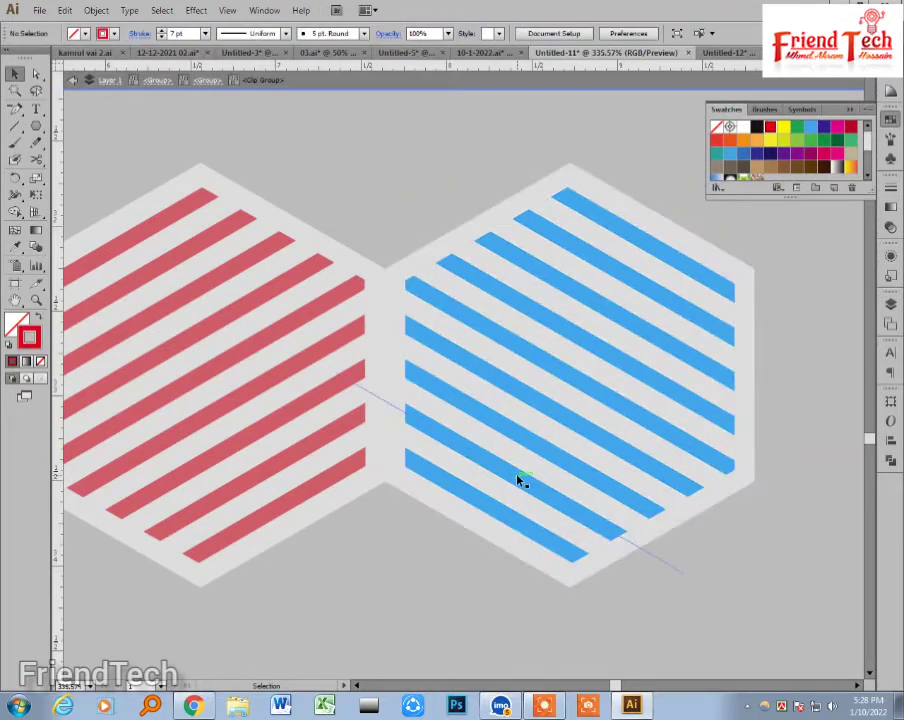
{"action": "left_click", "coordinate": [518, 481]}
{"action": "key", "text": "y"}
{"action": "left_click", "coordinate": [516, 476]}
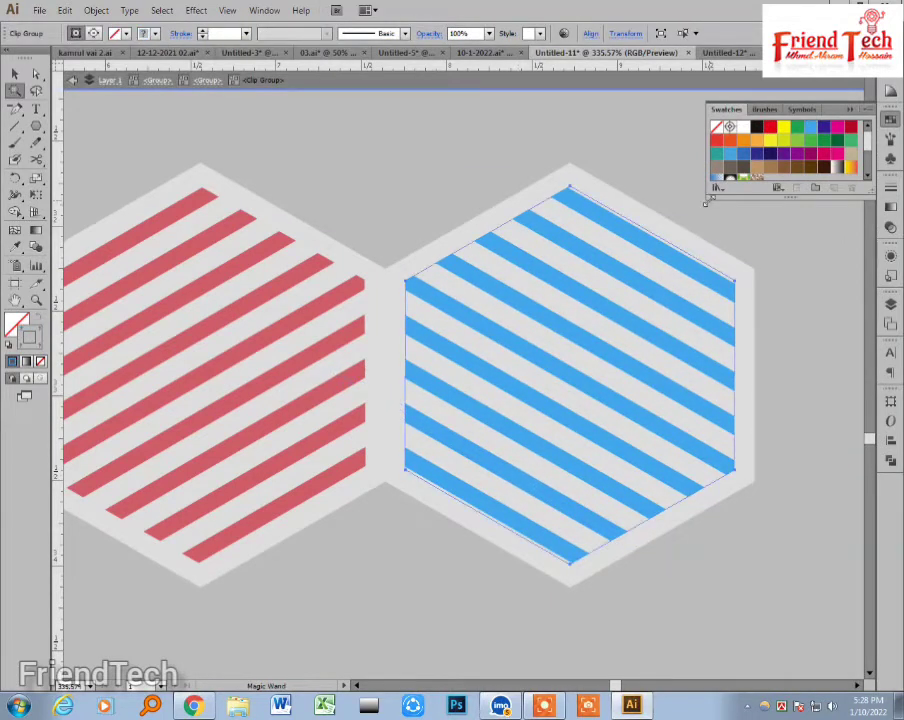
{"action": "key", "text": "v"}
{"action": "left_click", "coordinate": [472, 257]}
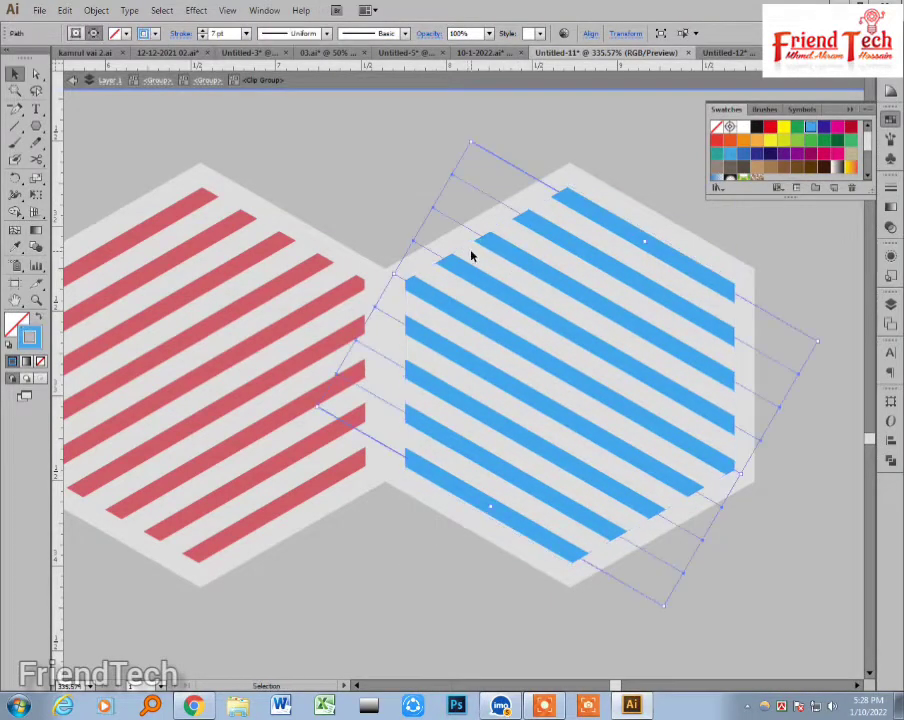
{"action": "left_click", "coordinate": [770, 128]}
{"action": "key", "text": "Escape"}
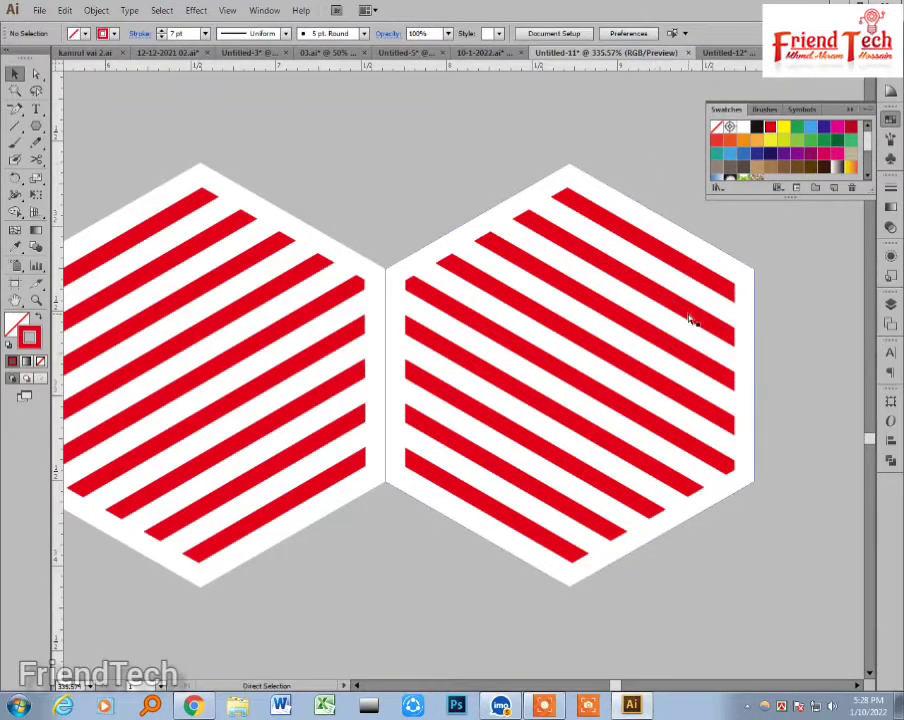
Step: Select the three striped hexagons and place a copy directly to their right, sharing an edge
{"action": "key", "text": "ctrl+minus"}
{"action": "key", "text": "ctrl+minus"}
{"action": "key", "text": "ctrl+minus"}
{"action": "left_click_drag", "start_coordinate": [616, 286], "coordinate": [139, 493]}
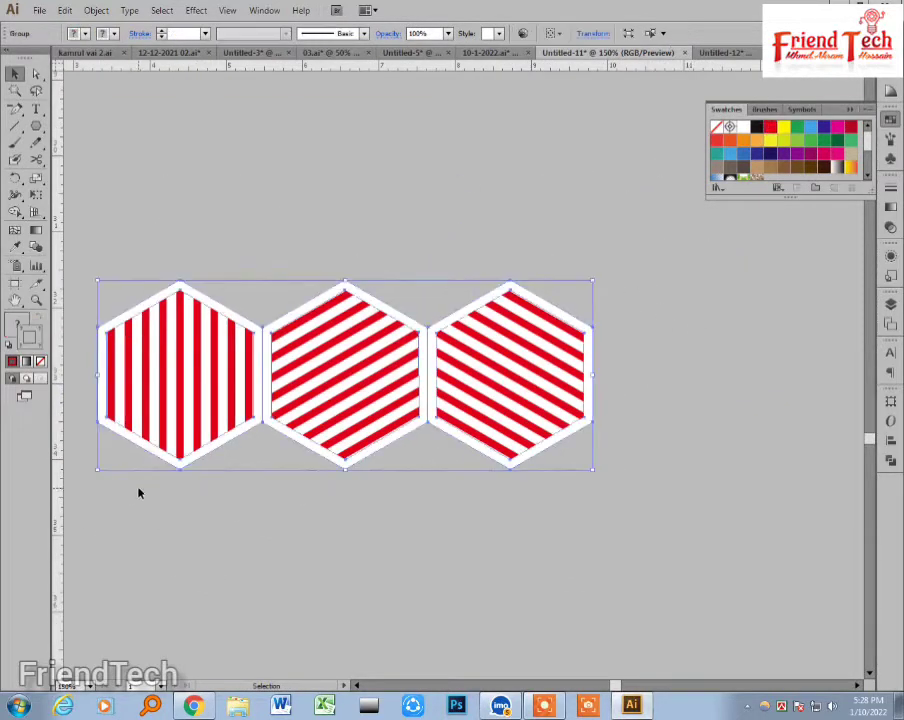
{"action": "left_click_drag", "start_coordinate": [147, 413], "coordinate": [643, 420]}
Step: Repeat the hexagon trio copy three more times to extend the row to fifteen hexagons
{"action": "key", "text": "ctrl+minus"}
{"action": "key", "text": "ctrl+minus"}
{"action": "key", "text": "ctrl+minus"}
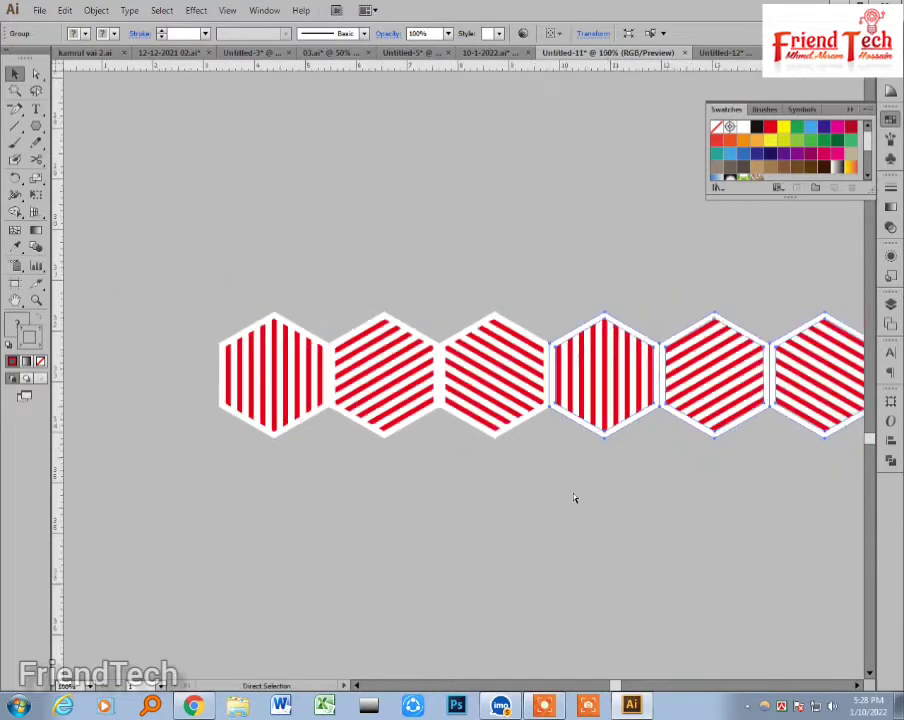
{"action": "key", "text": "ctrl+minus"}
{"action": "key", "text": "ctrl+d"}
{"action": "key", "text": "ctrl+d"}
{"action": "key", "text": "ctrl+d"}
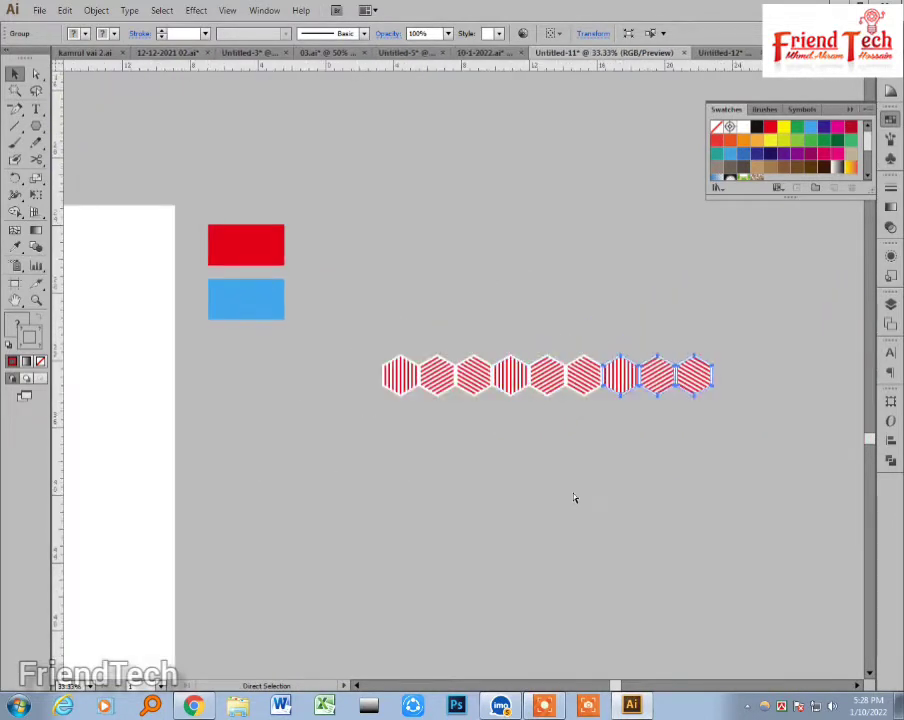
{"action": "scroll", "coordinate": [600, 520], "scroll_direction": "right", "scroll_amount": 3}
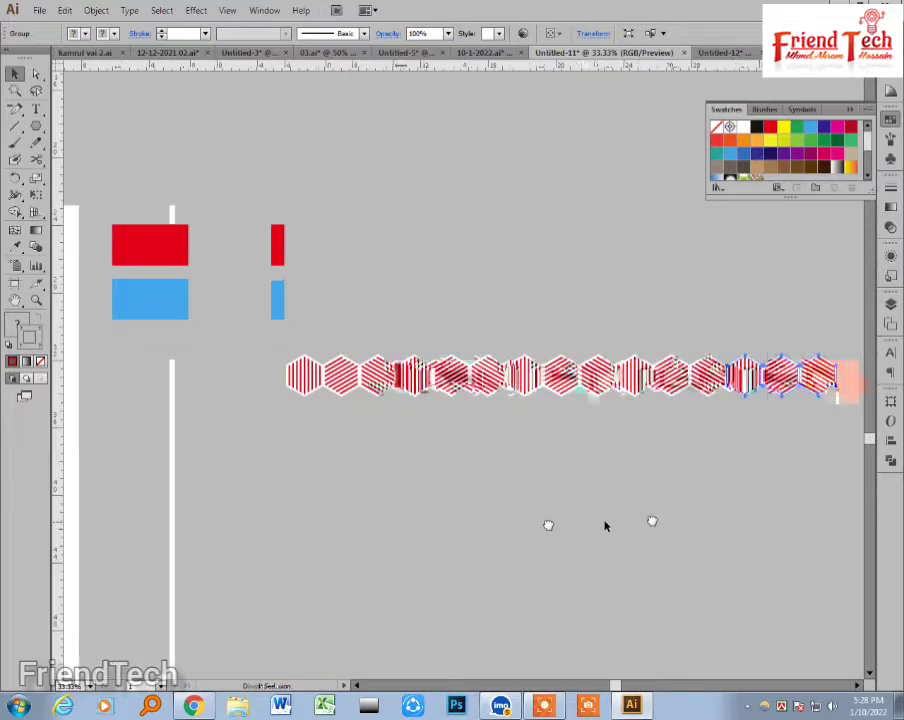
Step: Copy the row's last three hexagons onto its right end, edge to edge, to reach eighteen hexagons
{"action": "left_click_drag", "start_coordinate": [796, 344], "coordinate": [182, 466]}
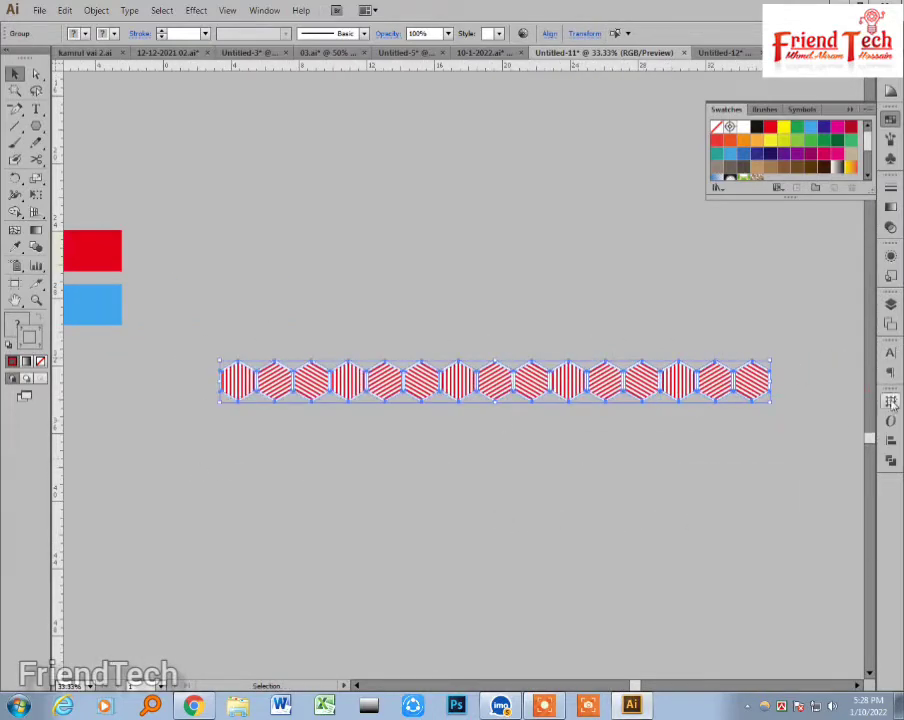
{"action": "left_click", "coordinate": [891, 402]}
{"action": "left_click", "coordinate": [654, 480]}
{"action": "left_click_drag", "start_coordinate": [654, 480], "coordinate": [420, 499]}
{"action": "key", "text": "z"}
{"action": "left_click_drag", "start_coordinate": [482, 325], "coordinate": [575, 457]}
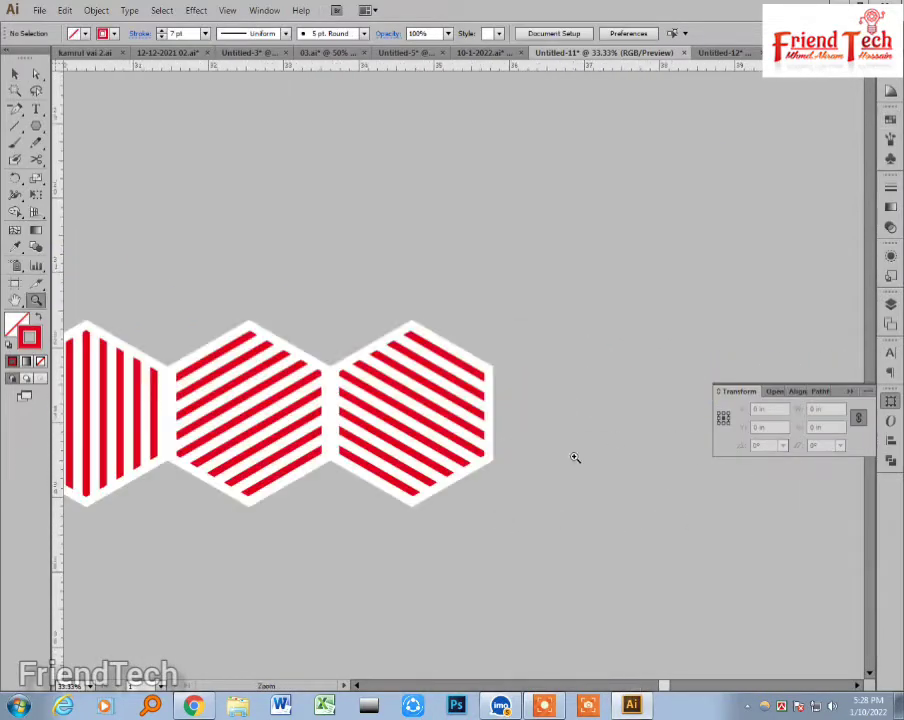
{"action": "key", "text": "v"}
{"action": "left_click", "coordinate": [180, 456]}
{"action": "left_click_drag", "start_coordinate": [180, 456], "coordinate": [598, 472]}
{"action": "left_click", "coordinate": [587, 541]}
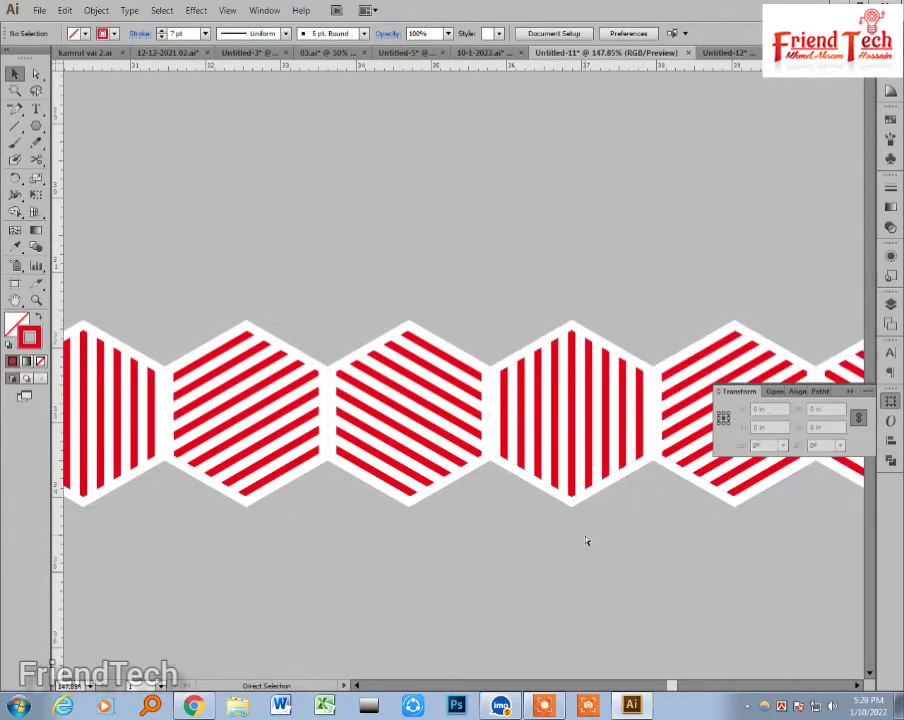
Step: Select the whole row and place an interlocking copy above it, shifted about 3.25 in right and 1.88 in up
{"action": "key", "text": "ctrl+minus"}
{"action": "key", "text": "ctrl+minus"}
{"action": "key", "text": "ctrl+minus"}
{"action": "key", "text": "ctrl+minus"}
{"action": "key", "text": "ctrl+minus"}
{"action": "left_click_drag", "start_coordinate": [556, 534], "coordinate": [666, 482]}
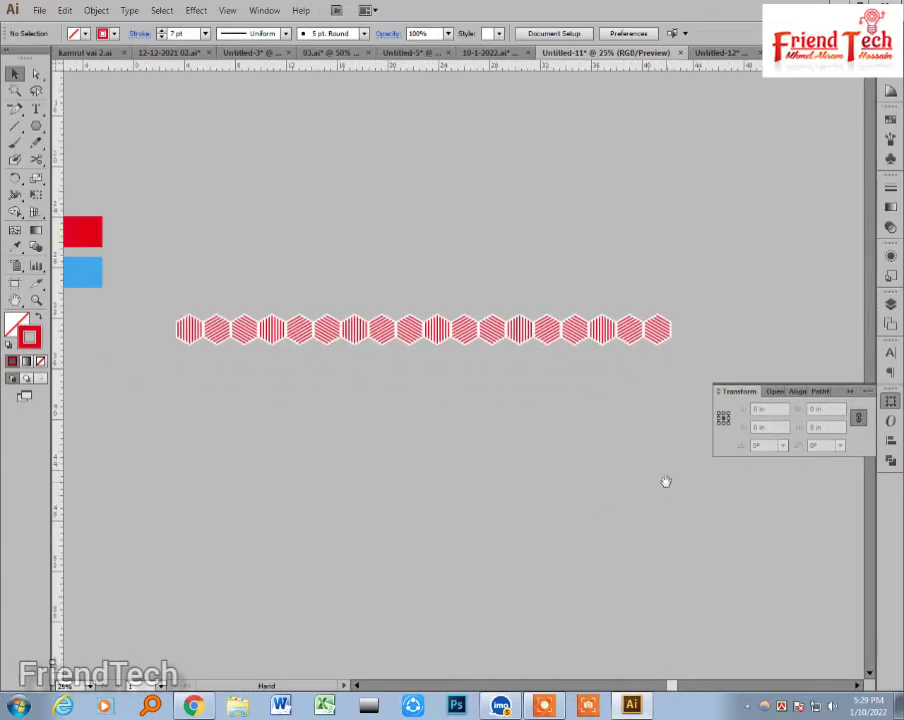
{"action": "left_click_drag", "start_coordinate": [690, 312], "coordinate": [163, 378]}
{"action": "key", "text": "z"}
{"action": "left_click_drag", "start_coordinate": [391, 308], "coordinate": [292, 458]}
{"action": "key", "text": "v"}
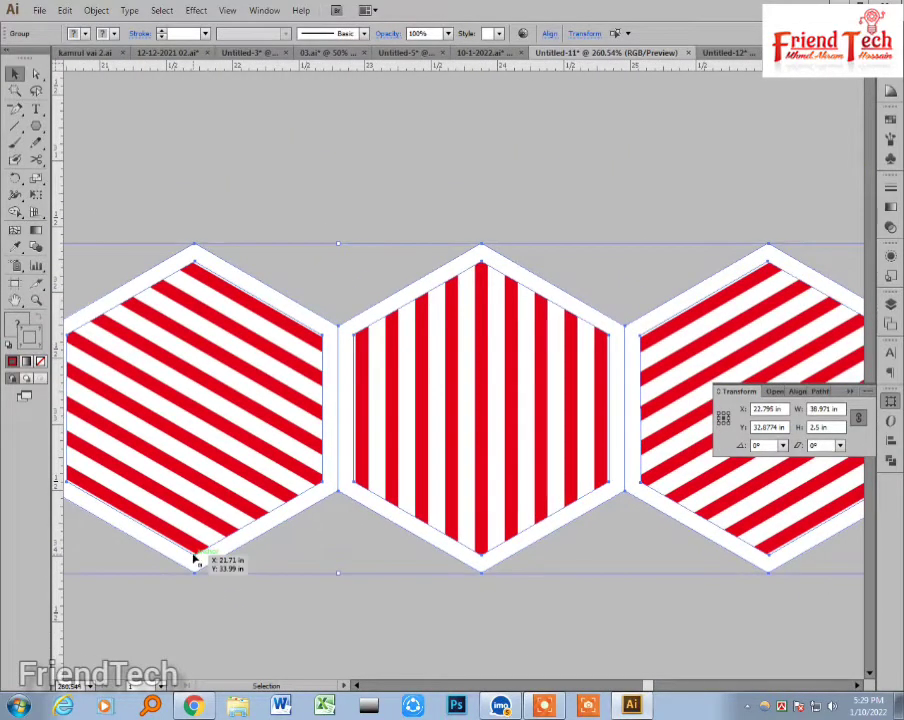
{"action": "left_click_drag", "start_coordinate": [195, 560], "coordinate": [625, 313]}
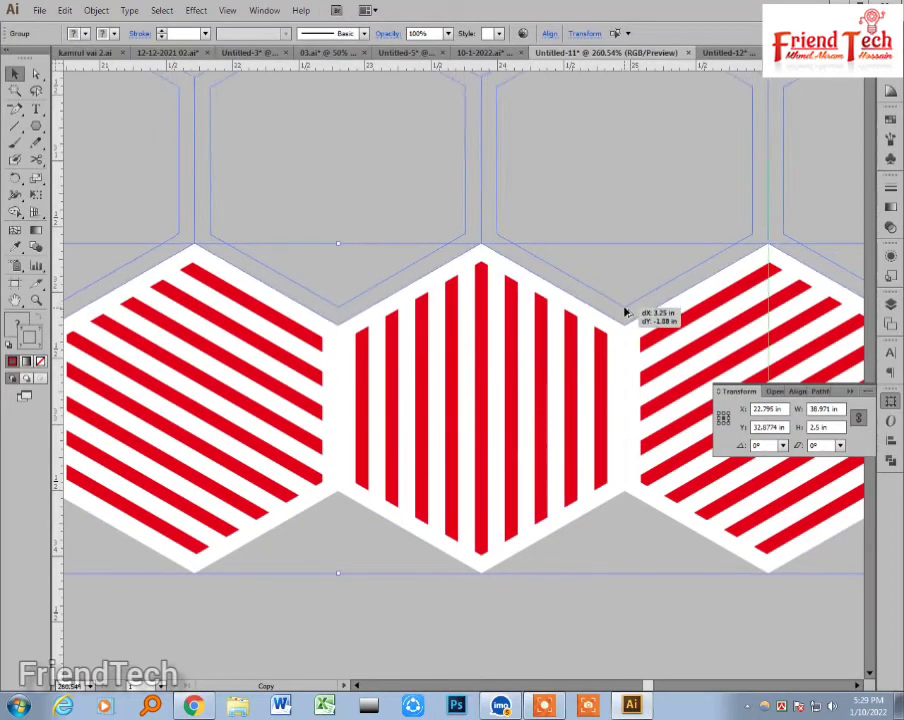
{"action": "left_click", "coordinate": [584, 565]}
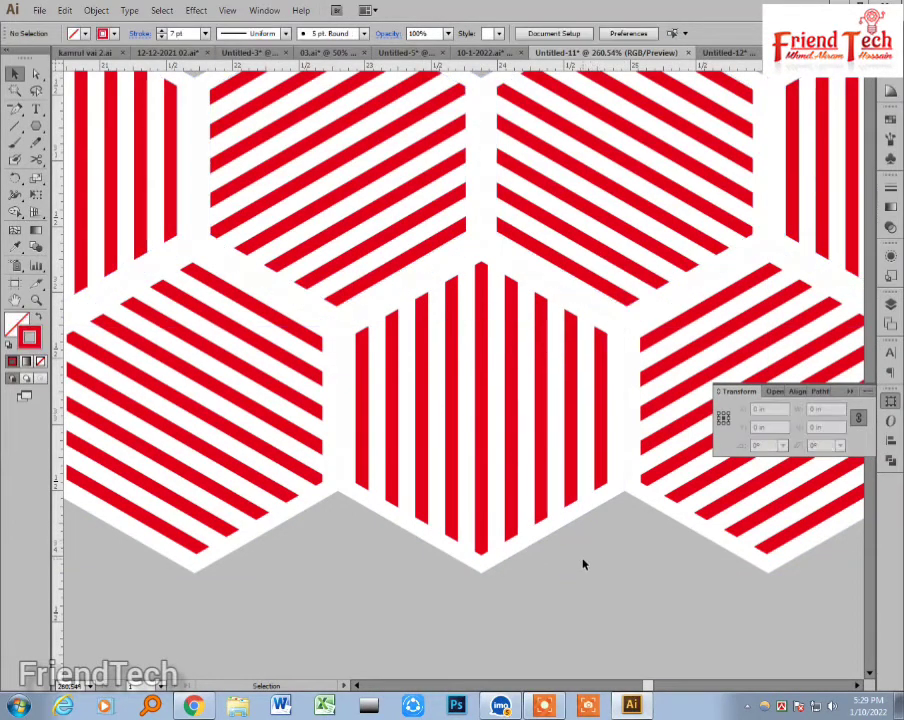
Step: Select both hexagon rows and place an interlocking copy of them straight above
{"action": "key", "text": "ctrl+minus"}
{"action": "key", "text": "ctrl+minus"}
{"action": "key", "text": "ctrl+minus"}
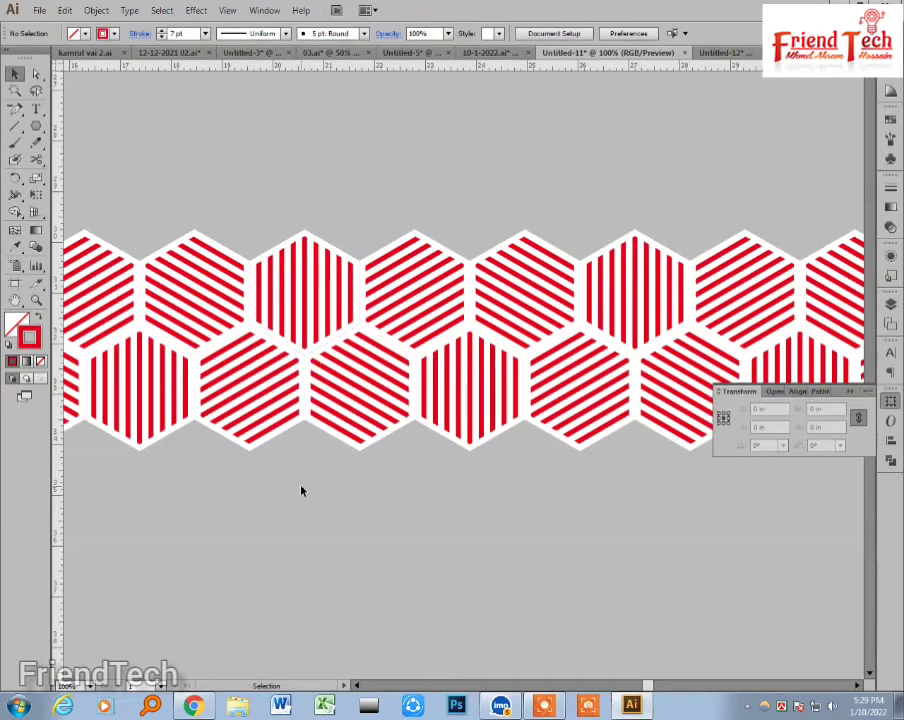
{"action": "key", "text": "ctrl+minus"}
{"action": "key", "text": "ctrl+minus"}
{"action": "key", "text": "ctrl+minus"}
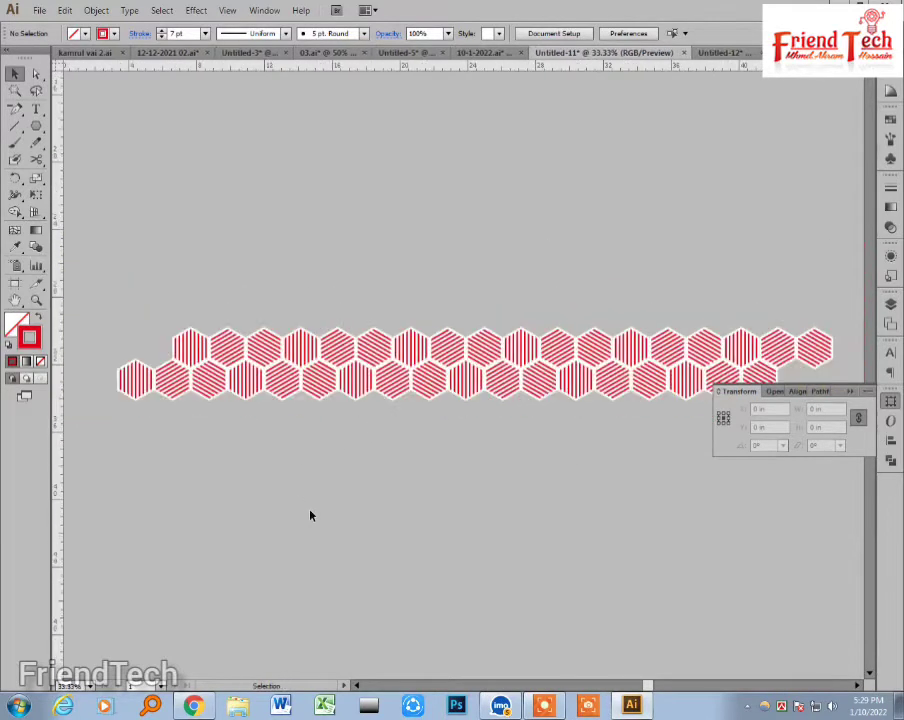
{"action": "left_click_drag", "start_coordinate": [130, 292], "coordinate": [850, 495]}
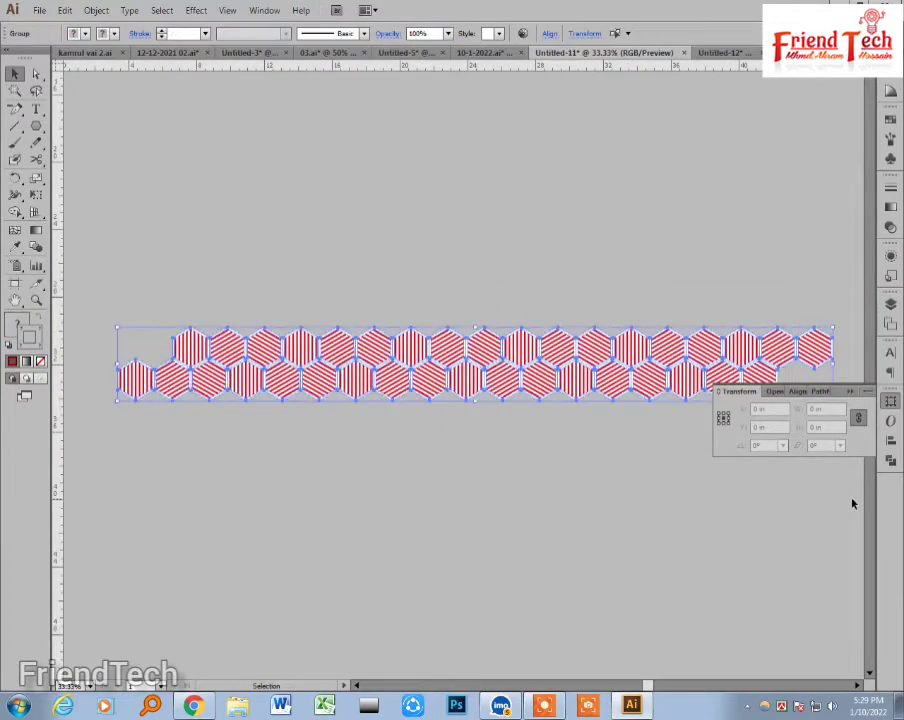
{"action": "key", "text": "z"}
{"action": "left_click_drag", "start_coordinate": [397, 298], "coordinate": [520, 583]}
{"action": "key", "text": "v"}
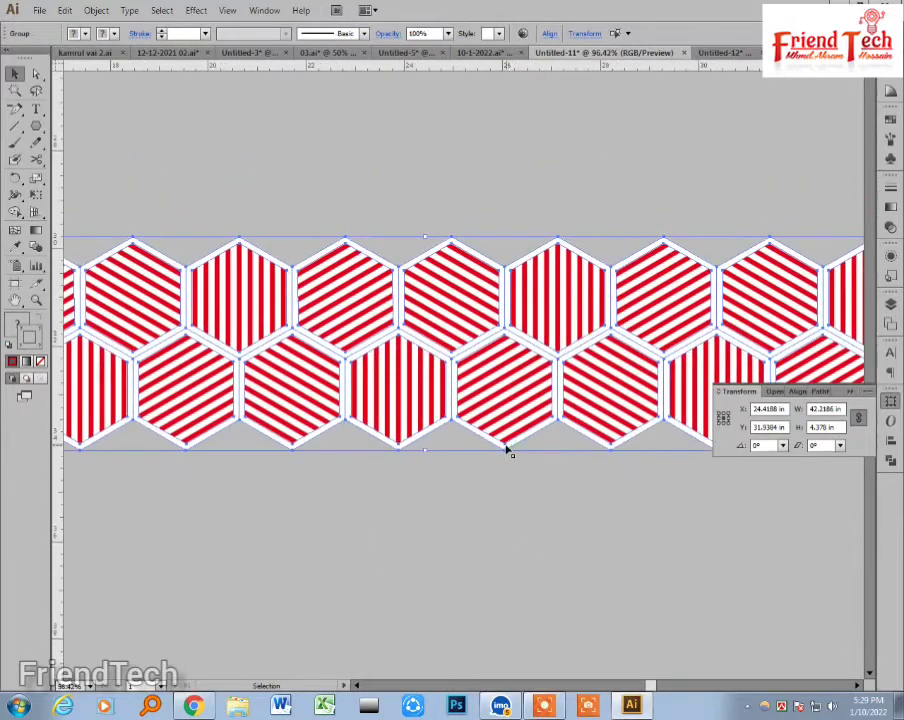
{"action": "left_click_drag", "start_coordinate": [414, 260], "coordinate": [572, 548]}
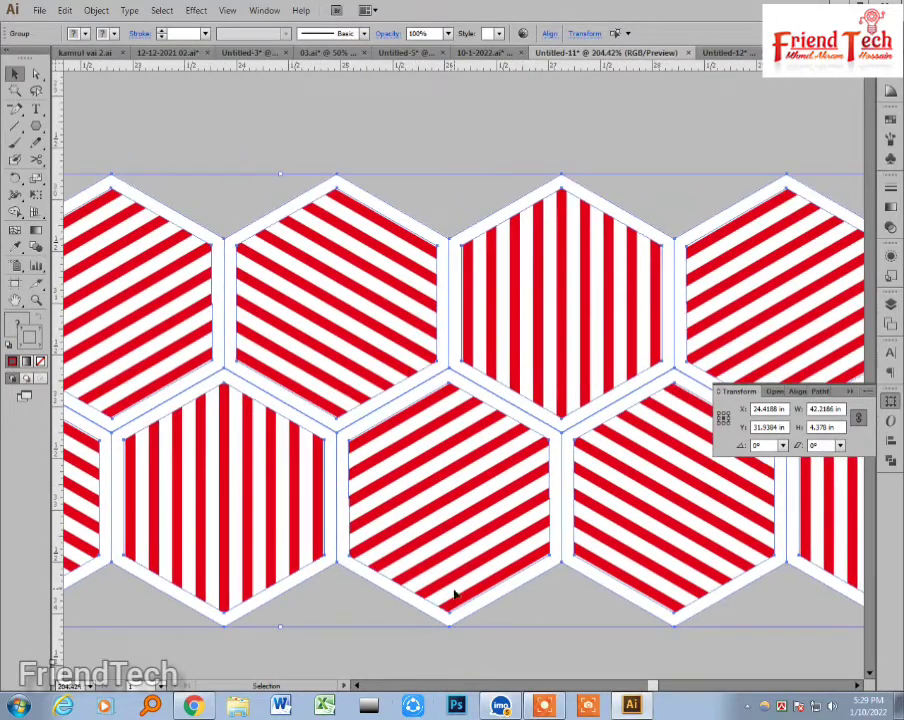
{"action": "left_click_drag", "start_coordinate": [450, 606], "coordinate": [489, 250]}
Step: Repeat the double-row copy upward until the honeycomb pattern has 24 rows
{"action": "key", "text": "ctrl+minus"}
{"action": "key", "text": "ctrl+minus"}
{"action": "key", "text": "ctrl+minus"}
{"action": "key", "text": "ctrl+minus"}
{"action": "key", "text": "ctrl+minus"}
{"action": "key", "text": "ctrl+minus"}
{"action": "key", "text": "ctrl+minus"}
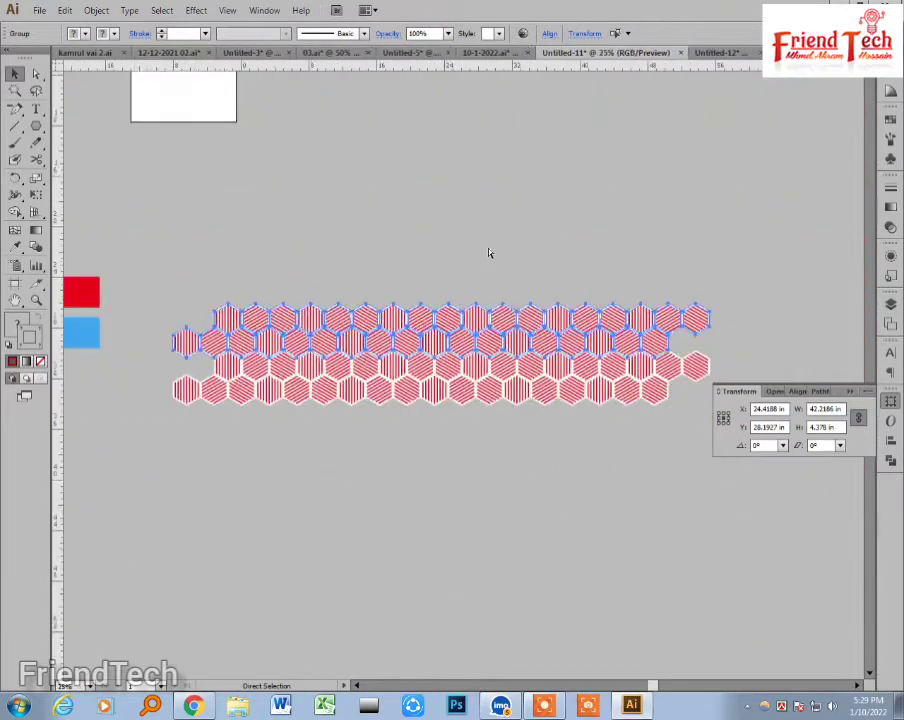
{"action": "key", "text": "ctrl+minus"}
{"action": "key", "text": "ctrl+d"}
{"action": "key", "text": "ctrl+d"}
{"action": "key", "text": "ctrl+d"}
{"action": "key", "text": "ctrl+d"}
{"action": "key", "text": "ctrl+d"}
{"action": "key", "text": "ctrl+d"}
{"action": "key", "text": "ctrl+d"}
{"action": "key", "text": "ctrl+d"}
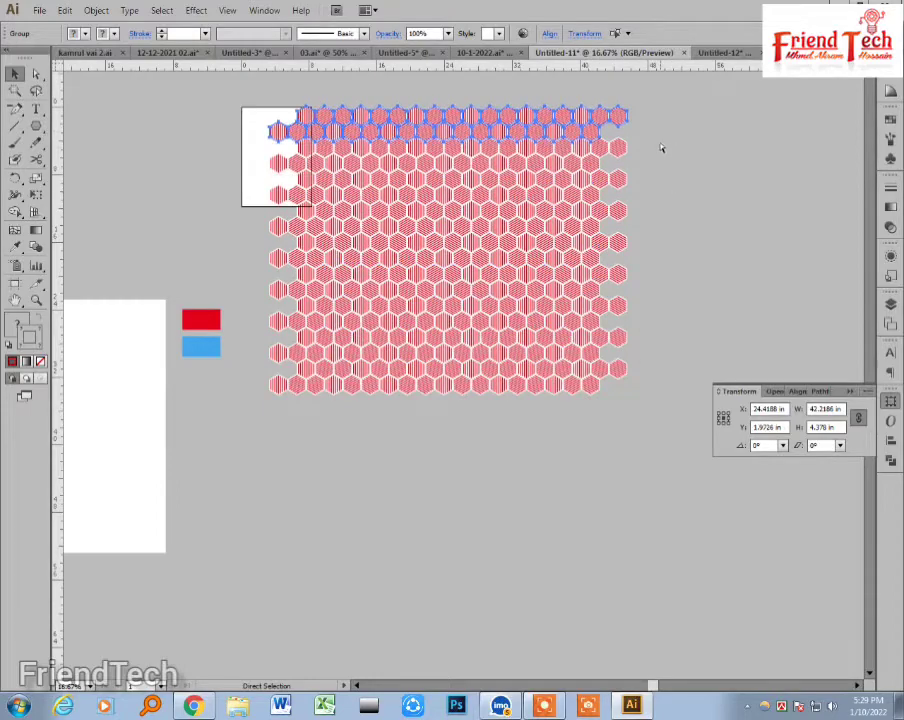
{"action": "key", "text": "ctrl+d"}
{"action": "key", "text": "ctrl+d"}
{"action": "left_click_drag", "start_coordinate": [655, 147], "coordinate": [668, 228]}
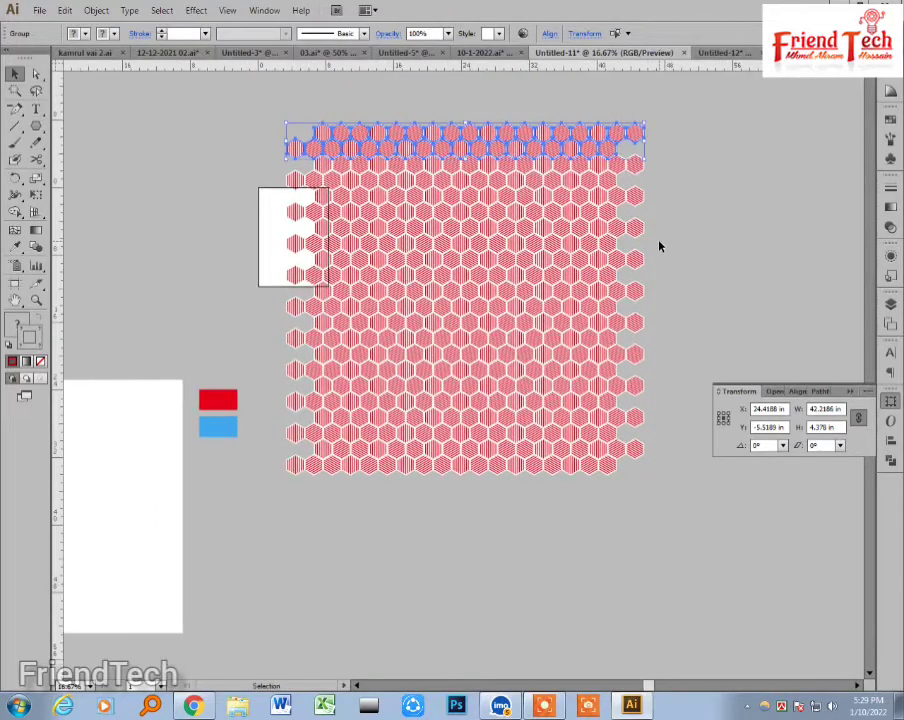
{"action": "key", "text": "ctrl+d"}
Step: Select the entire hexagon pattern and move it down beside the red and blue color rectangles
{"action": "left_click_drag", "start_coordinate": [664, 92], "coordinate": [315, 490]}
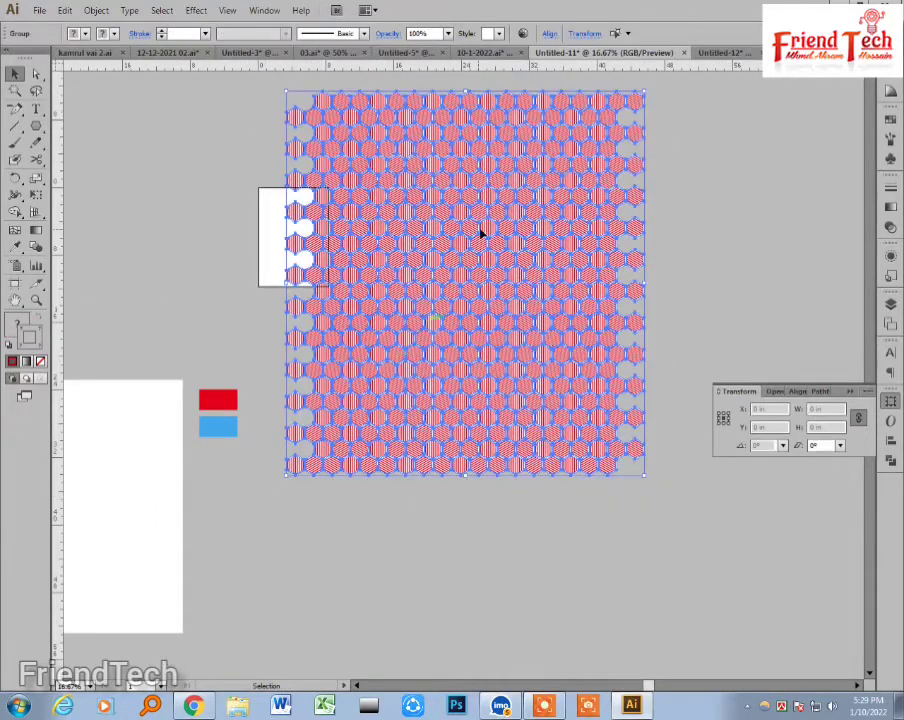
{"action": "left_click_drag", "start_coordinate": [513, 120], "coordinate": [479, 332]}
{"action": "left_click_drag", "start_coordinate": [451, 358], "coordinate": [597, 188]}
{"action": "left_click_drag", "start_coordinate": [602, 314], "coordinate": [652, 338]}
{"action": "left_click", "coordinate": [406, 388]}
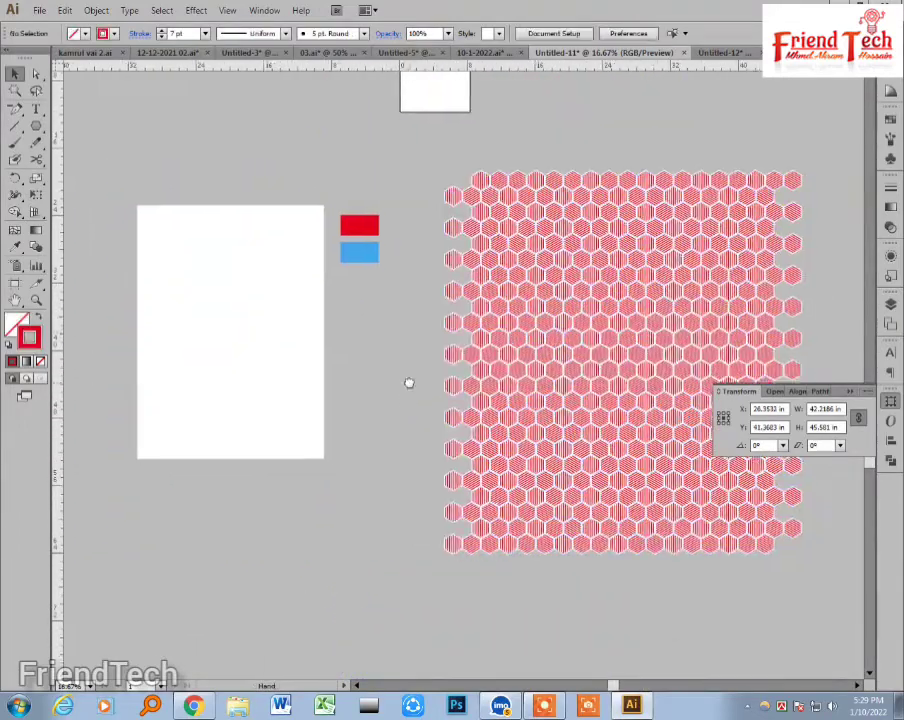
{"action": "left_click_drag", "start_coordinate": [409, 383], "coordinate": [376, 367]}
Step: Delete the bottom four rows of hexagons and shift the remaining pattern slightly
{"action": "left_click_drag", "start_coordinate": [610, 502], "coordinate": [613, 503]}
{"action": "key", "text": "Delete"}
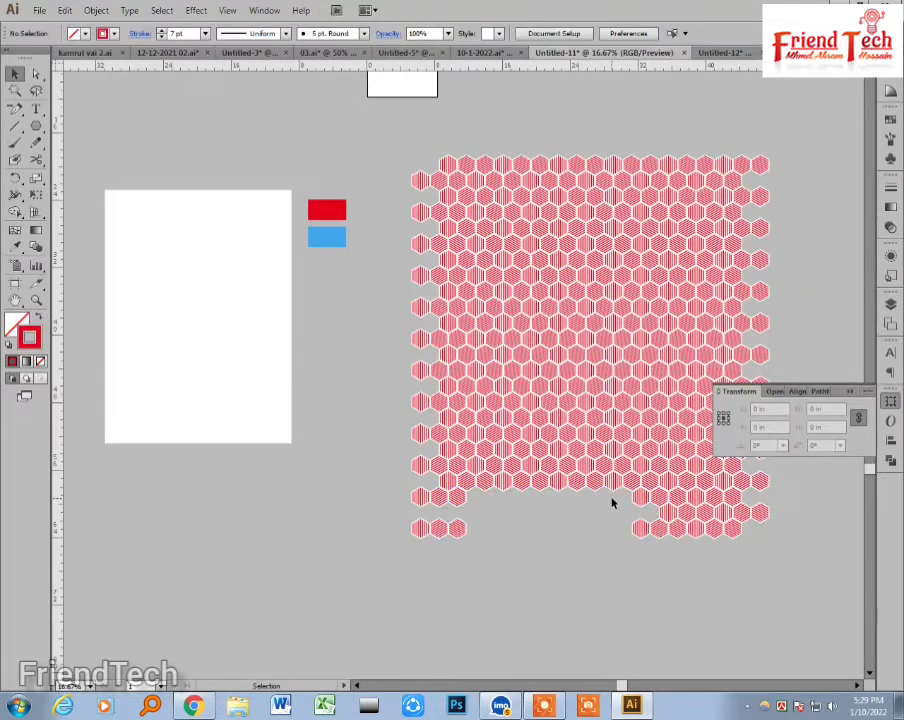
{"action": "left_click_drag", "start_coordinate": [383, 565], "coordinate": [831, 493]}
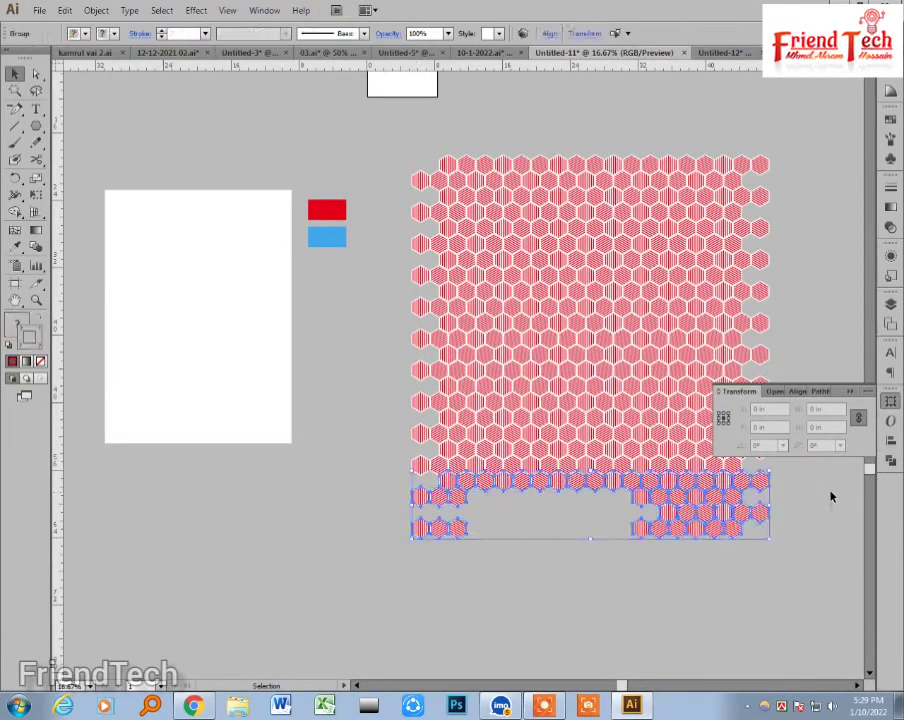
{"action": "key", "text": "Delete"}
{"action": "left_click", "coordinate": [668, 278]}
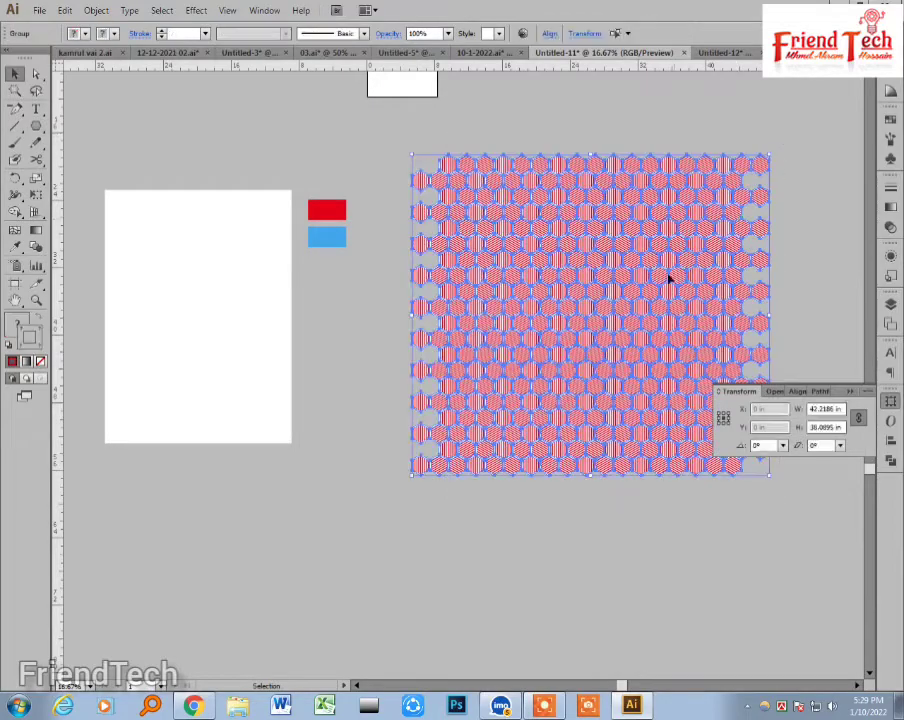
{"action": "mouse_move", "coordinate": [668, 278]}
{"action": "left_mouse_down"}
{"action": "mouse_move", "coordinate": [521, 315]}
{"action": "mouse_move", "coordinate": [301, 323]}
{"action": "mouse_move", "coordinate": [476, 292]}
{"action": "mouse_move", "coordinate": [662, 283]}
{"action": "left_mouse_up"}
{"action": "left_click", "coordinate": [500, 522]}
{"action": "left_click_drag", "start_coordinate": [539, 502], "coordinate": [428, 509]}
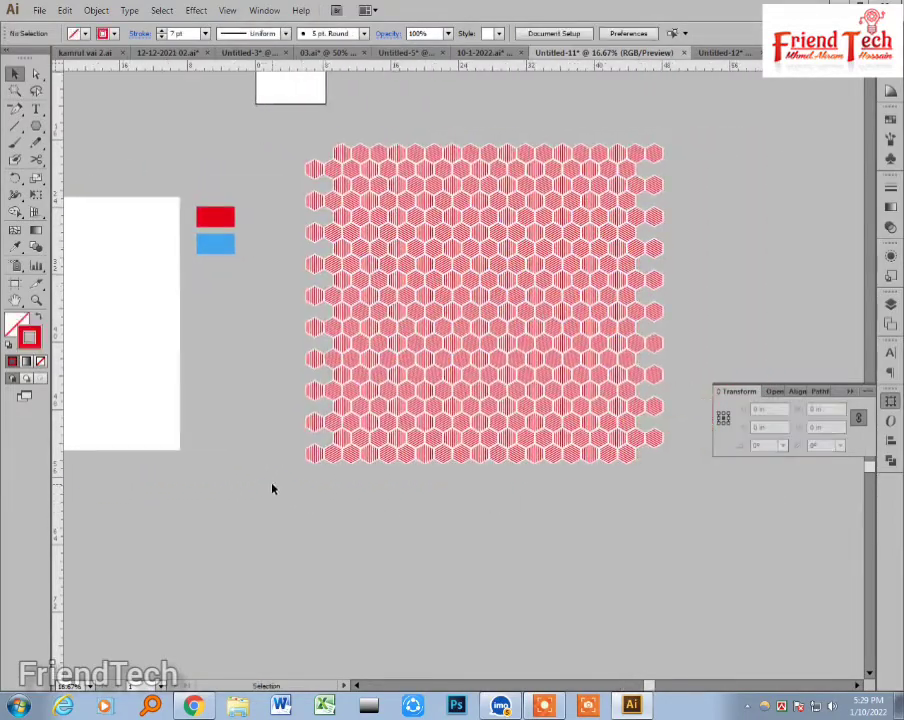
Step: Remove two more rows from the pattern's bottom and group all remaining hexagons
{"action": "left_click_drag", "start_coordinate": [672, 136], "coordinate": [297, 495]}
{"action": "key", "text": "a"}
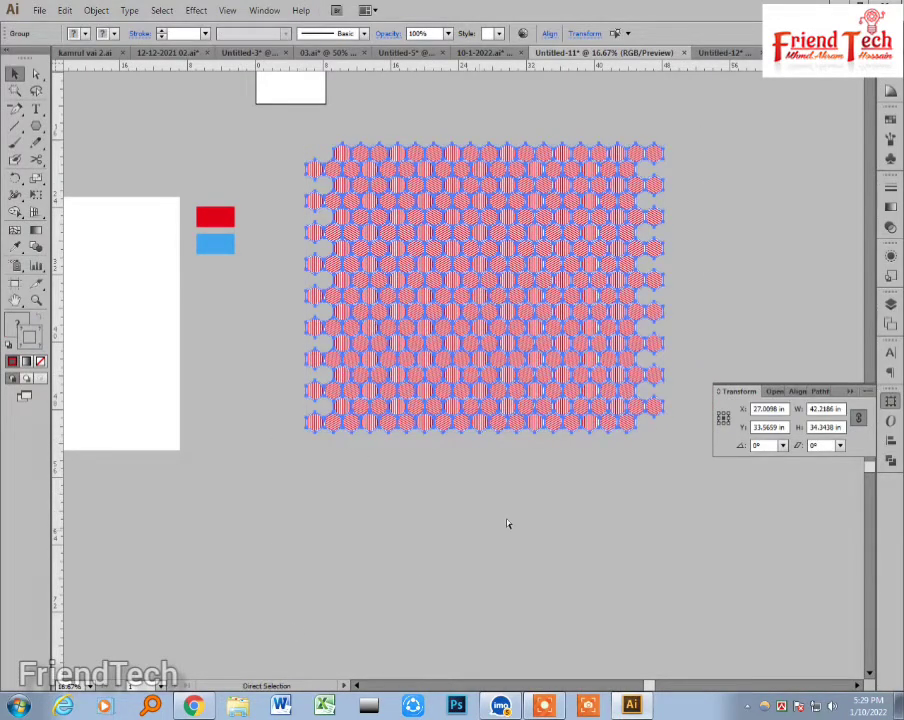
{"action": "key", "text": "v"}
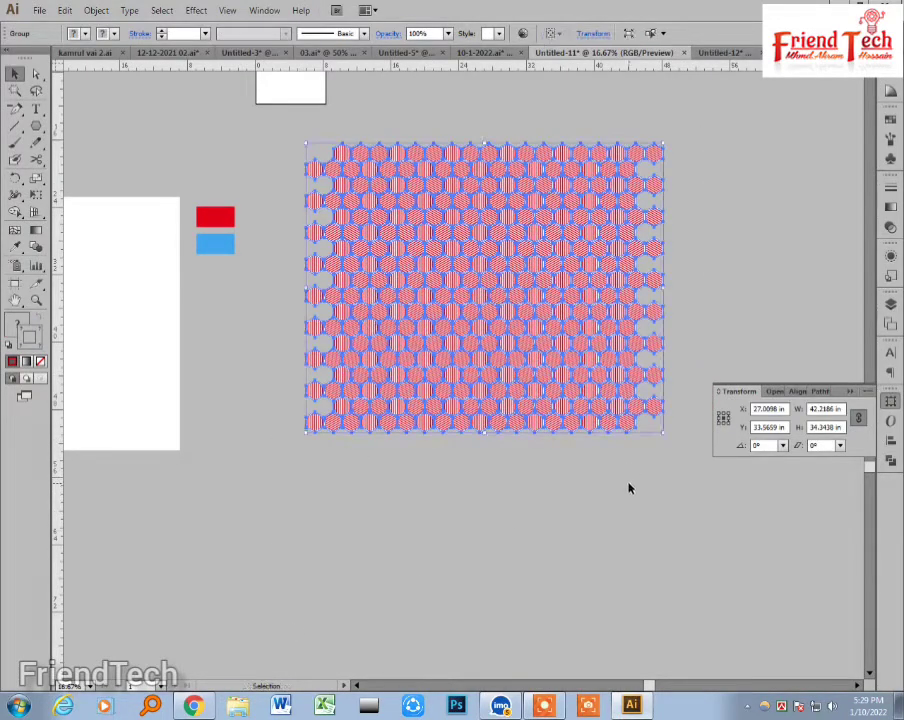
Step: Try to delete the hexagons protruding along the right edge inside the isolated pattern group
{"action": "double_click", "coordinate": [642, 194]}
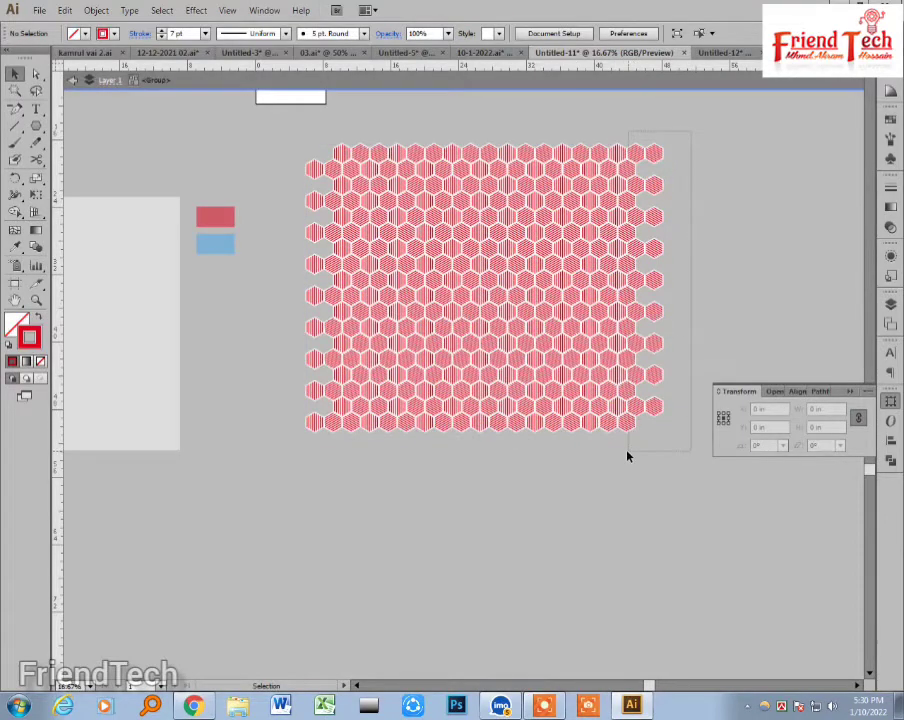
{"action": "left_click_drag", "start_coordinate": [628, 456], "coordinate": [631, 459]}
{"action": "key", "text": "Delete"}
{"action": "key", "text": "ctrl+z"}
{"action": "double_click", "coordinate": [718, 237]}
Step: Move the grouped pattern about 3.67 in left and 0.94 in down, and isolate the group
{"action": "left_click_drag", "start_coordinate": [710, 241], "coordinate": [835, 292]}
{"action": "left_click_drag", "start_coordinate": [662, 339], "coordinate": [508, 413]}
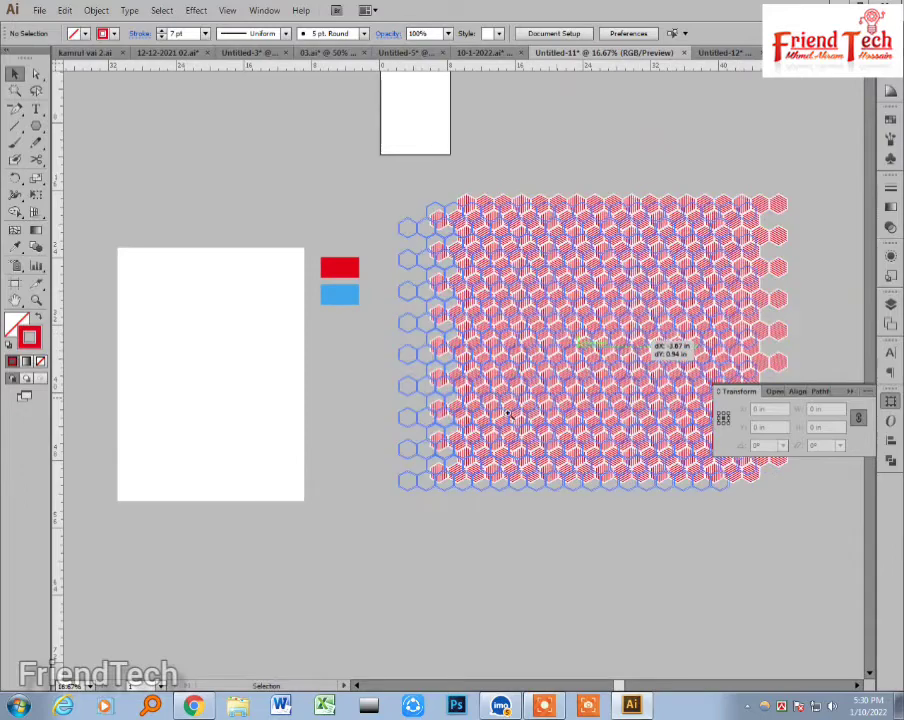
{"action": "key", "text": "ctrl+space"}
{"action": "left_click_drag", "start_coordinate": [393, 424], "coordinate": [471, 526]}
{"action": "double_click", "coordinate": [461, 415]}
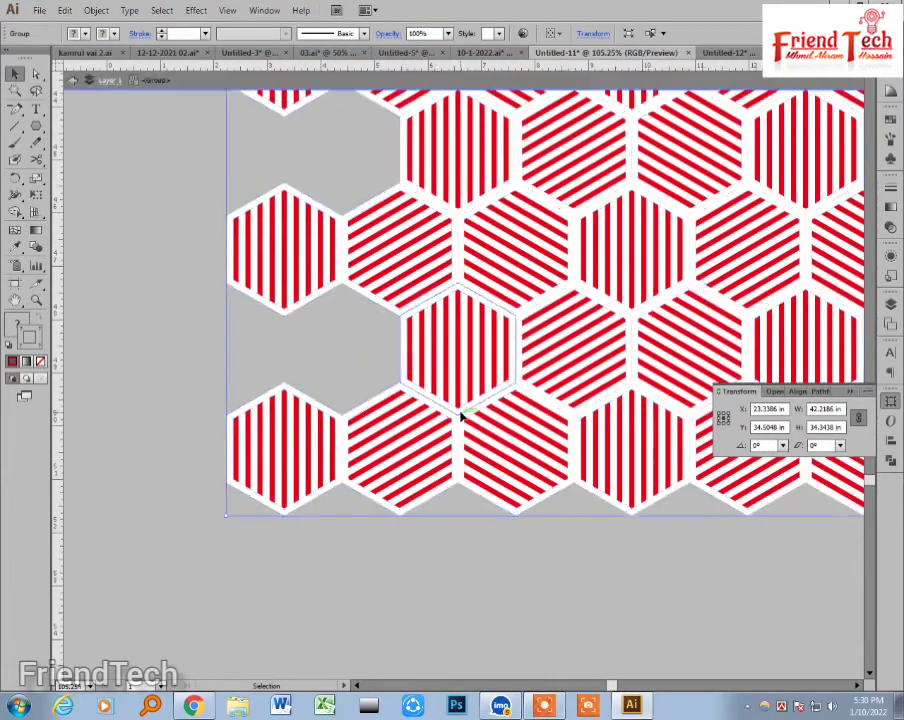
Step: Select all the white hexagon shapes in the group at once with the Magic Wand
{"action": "key", "text": "ctrl+space"}
{"action": "left_click_drag", "start_coordinate": [436, 350], "coordinate": [486, 444]}
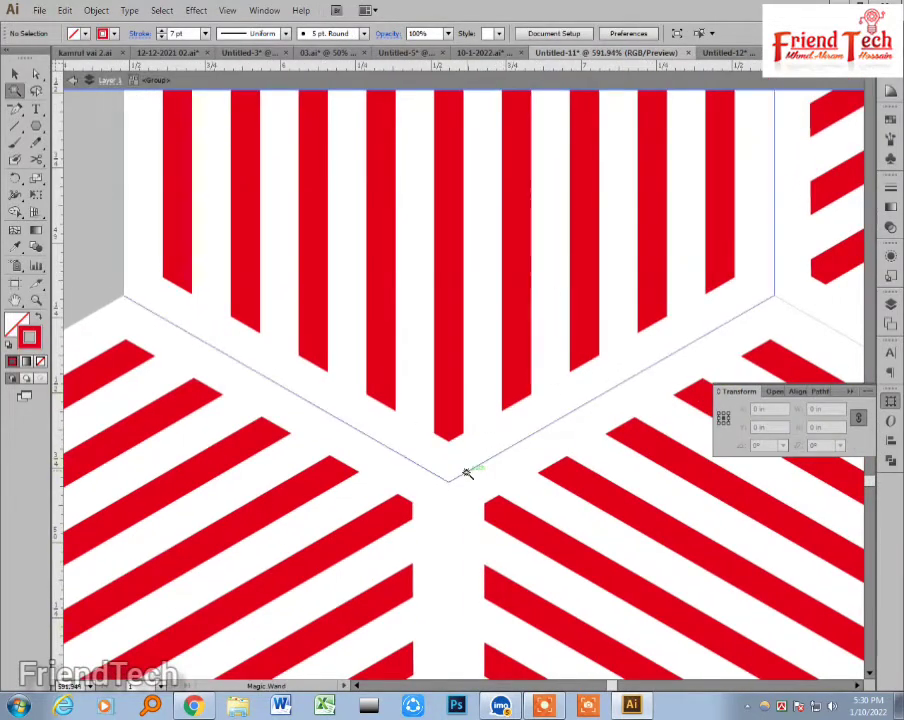
{"action": "left_click", "coordinate": [448, 485]}
{"action": "key", "text": "ctrl+minus"}
{"action": "key", "text": "ctrl+minus"}
{"action": "key", "text": "ctrl+minus"}
{"action": "key", "text": "ctrl+minus"}
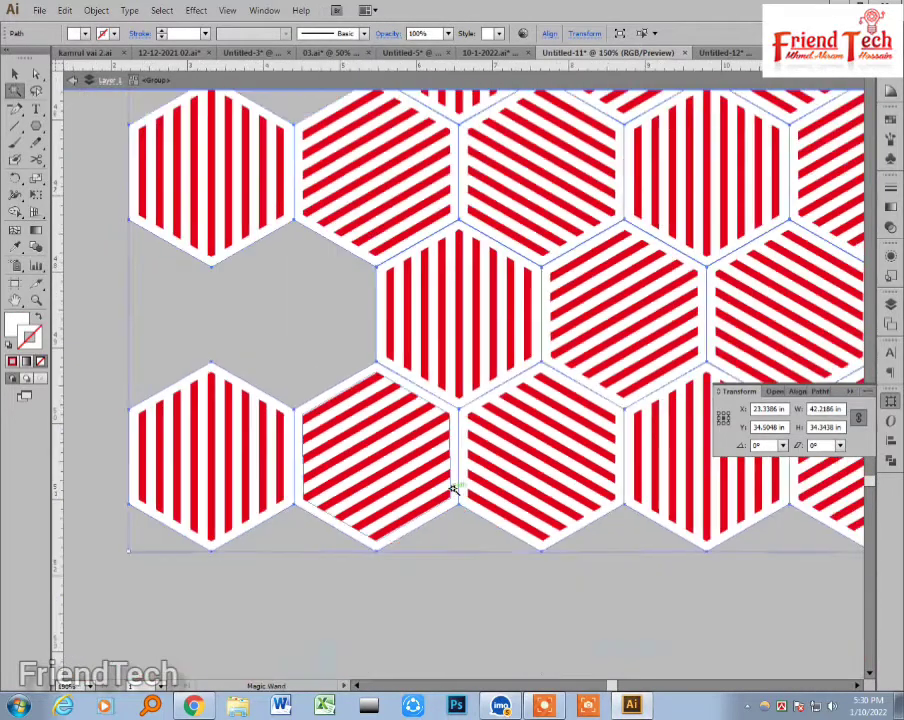
Step: Fill the selected hexagon shapes with yellow and then with dark navy blue
{"action": "left_click", "coordinate": [889, 118]}
{"action": "left_click", "coordinate": [784, 126]}
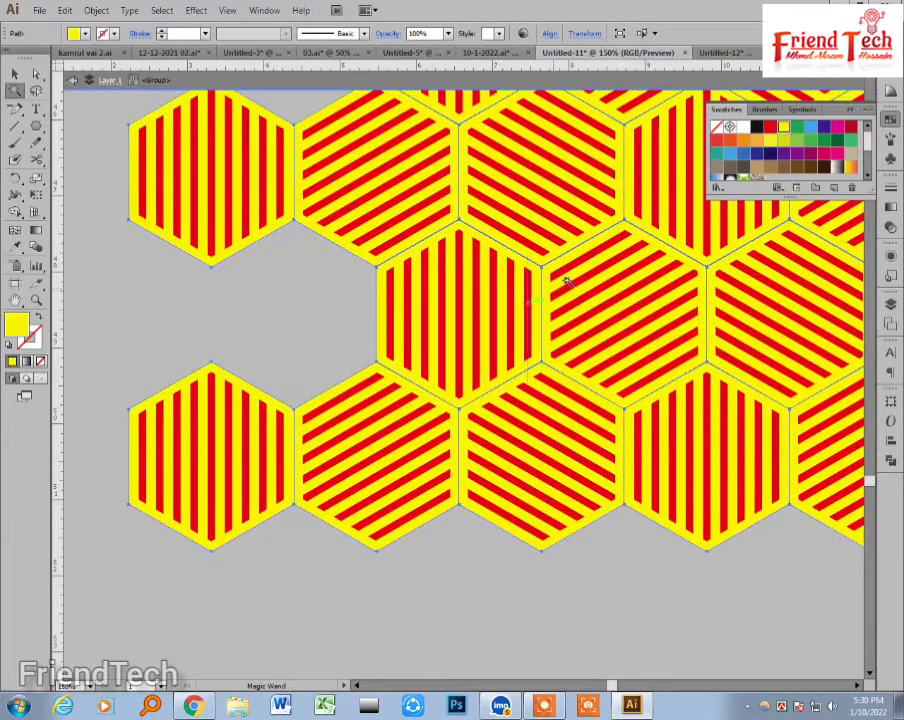
{"action": "left_click", "coordinate": [771, 155]}
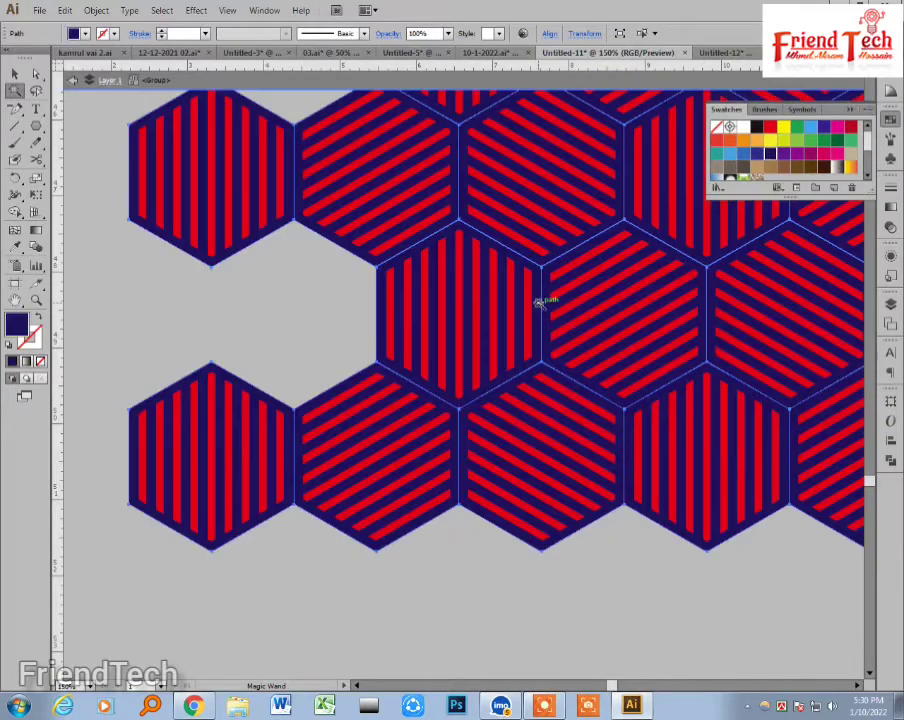
Step: Delete the selected hexagon backgrounds, keeping only the red stripes
{"action": "key", "text": "Delete"}
{"action": "key", "text": "v"}
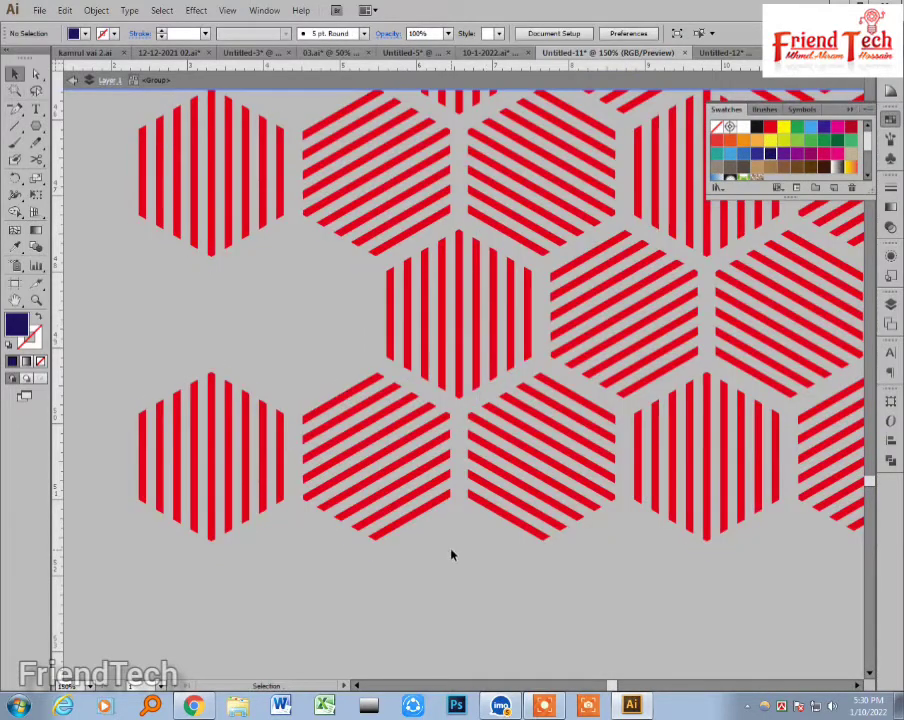
Step: Leave group isolation and lay the striped honeycomb pattern over the white rectangle and its colour samples
{"action": "key", "text": "ctrl+minus"}
{"action": "key", "text": "ctrl+minus"}
{"action": "key", "text": "ctrl+minus"}
{"action": "key", "text": "ctrl+minus"}
{"action": "key", "text": "ctrl+minus"}
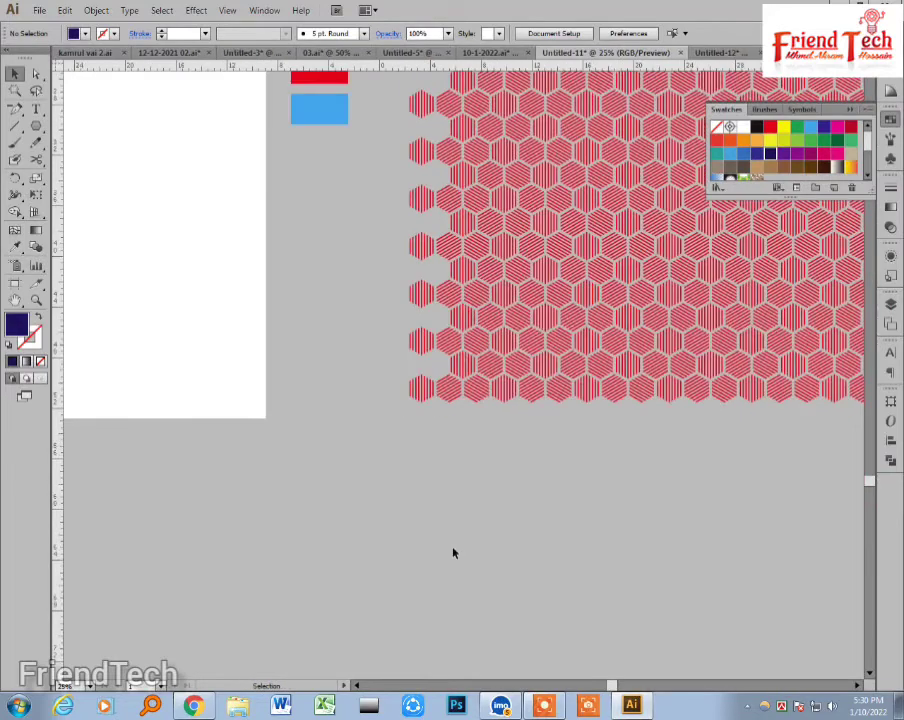
{"action": "key", "text": "ctrl+minus"}
{"action": "key", "text": "ctrl+minus"}
{"action": "left_click", "coordinate": [596, 366]}
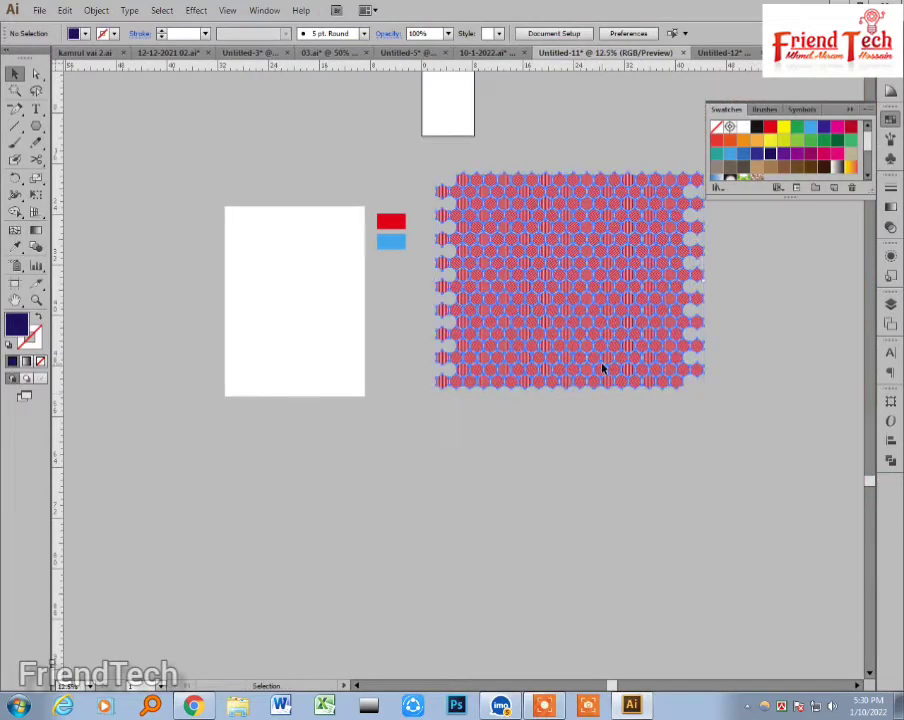
{"action": "left_click_drag", "start_coordinate": [603, 365], "coordinate": [382, 374]}
{"action": "left_click", "coordinate": [481, 364]}
Step: Check the pattern's coverage up close and move the pattern back off the white rectangle, to the right of the colour samples
{"action": "key", "text": "z"}
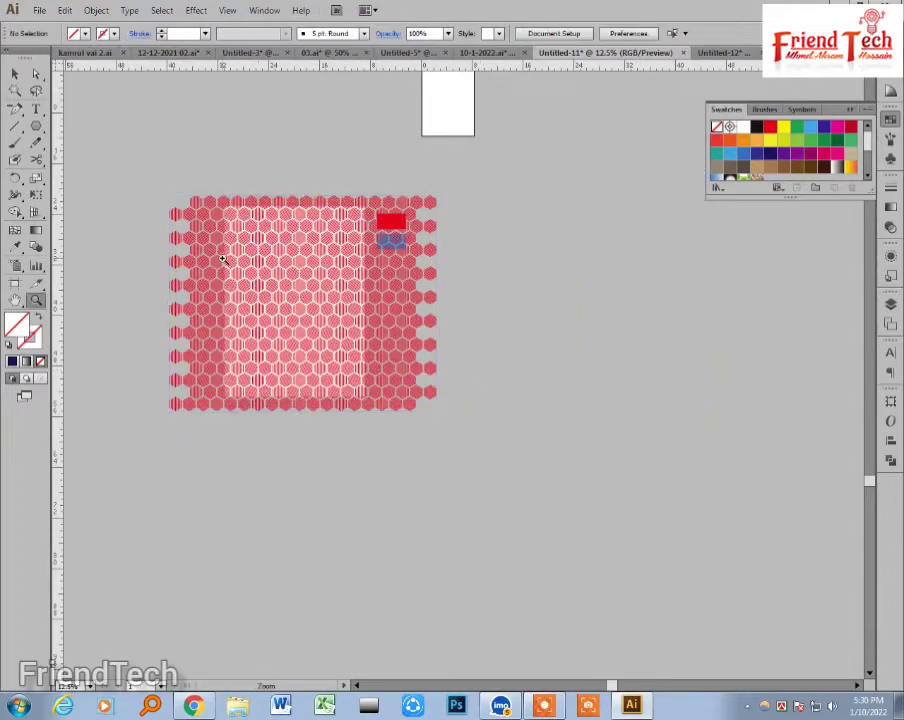
{"action": "left_click_drag", "start_coordinate": [220, 257], "coordinate": [380, 389]}
{"action": "key", "text": "ctrl+minus"}
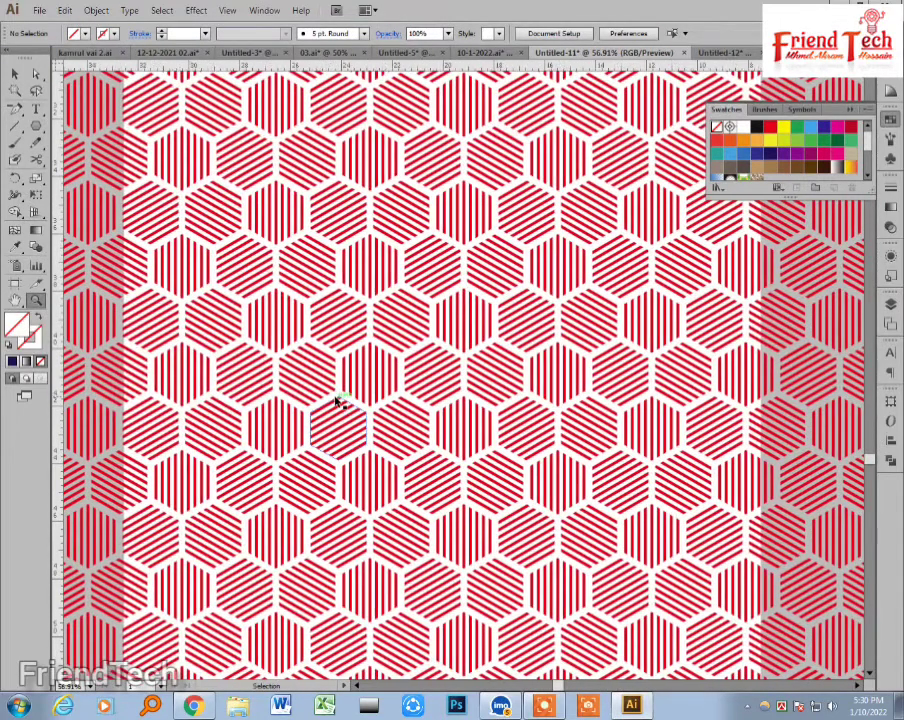
{"action": "key", "text": "ctrl+minus"}
{"action": "key", "text": "ctrl+minus"}
{"action": "key", "text": "v"}
{"action": "left_click", "coordinate": [339, 420]}
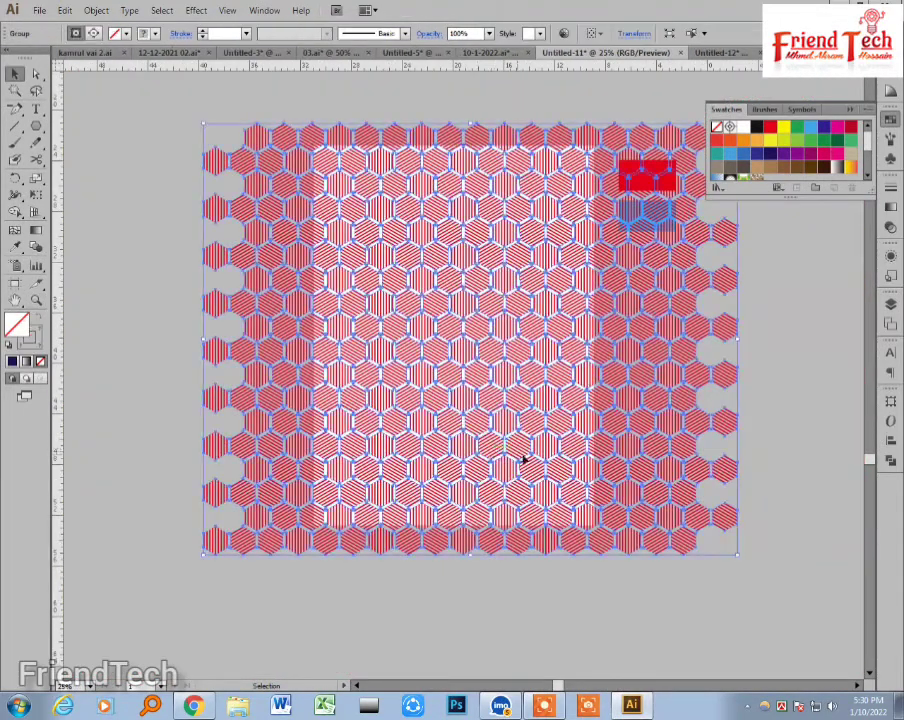
{"action": "left_click_drag", "start_coordinate": [262, 475], "coordinate": [764, 464]}
Step: Copy the hex colour code of the red sample block from its fill colour
{"action": "key", "text": "z"}
{"action": "left_click_drag", "start_coordinate": [262, 201], "coordinate": [596, 447]}
{"action": "left_click_drag", "start_coordinate": [646, 424], "coordinate": [302, 528]}
{"action": "key", "text": "ctrl+minus"}
{"action": "key", "text": "ctrl+minus"}
{"action": "key", "text": "v"}
{"action": "left_click", "coordinate": [333, 489]}
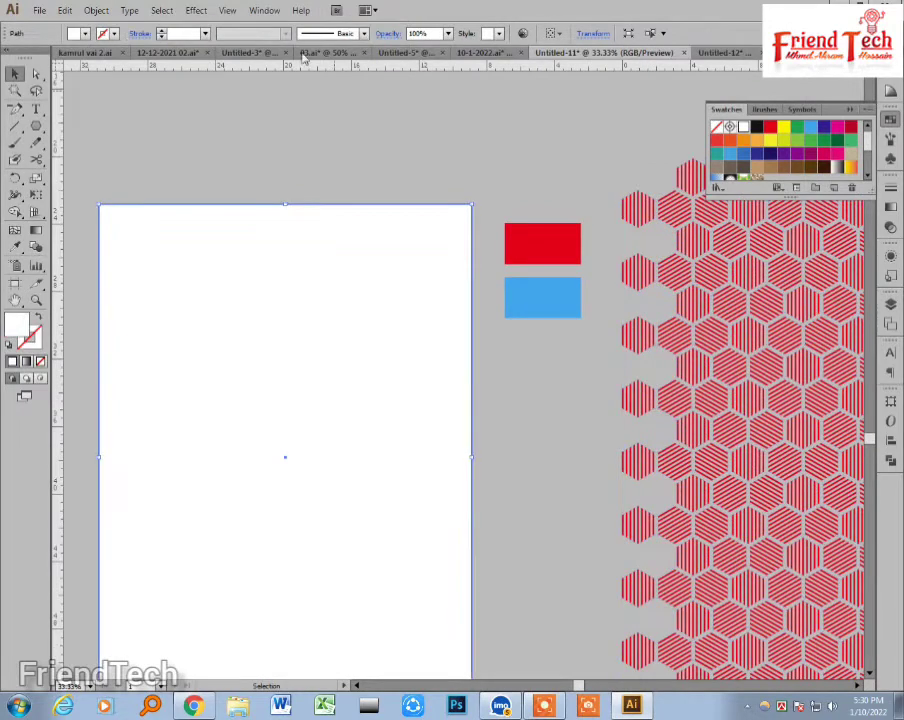
{"action": "left_click", "coordinate": [537, 253]}
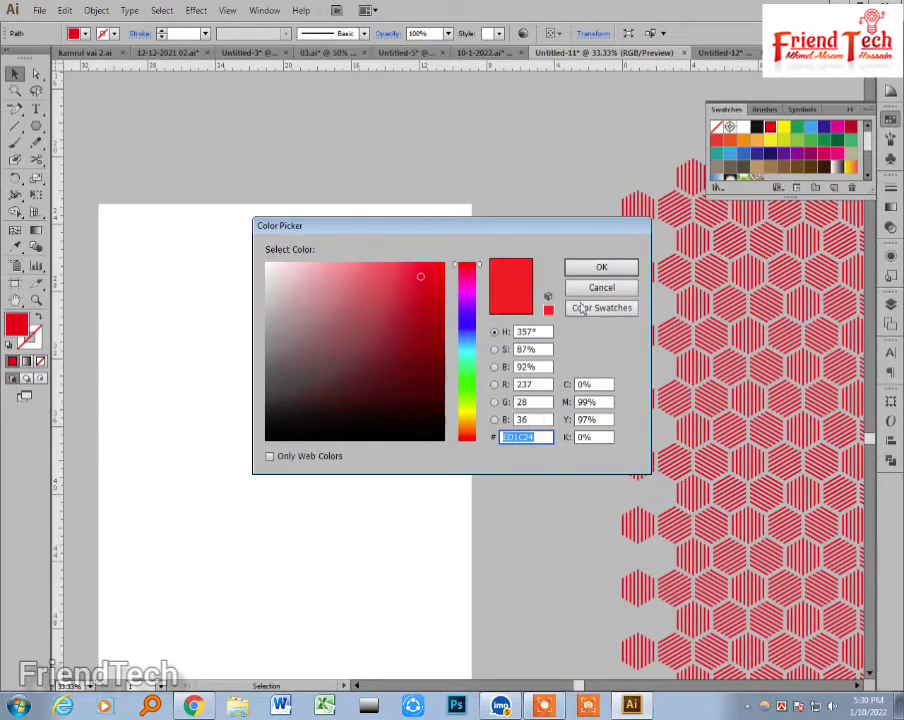
{"action": "left_click", "coordinate": [601, 267]}
Step: Fill the large white rectangle with a linear gradient
{"action": "left_click", "coordinate": [400, 380]}
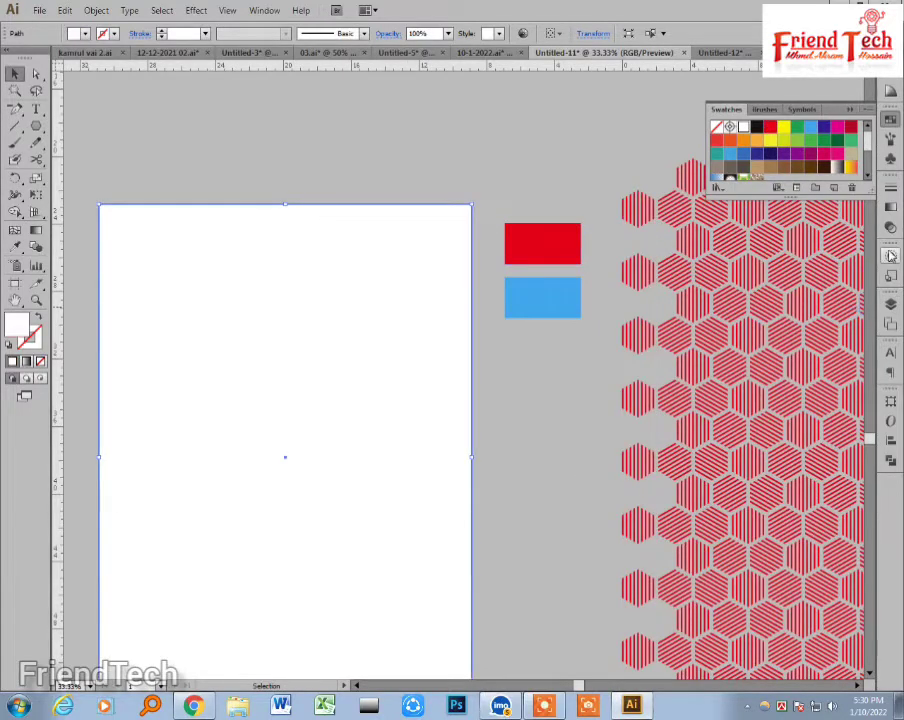
{"action": "left_click", "coordinate": [890, 207]}
{"action": "left_click", "coordinate": [846, 288]}
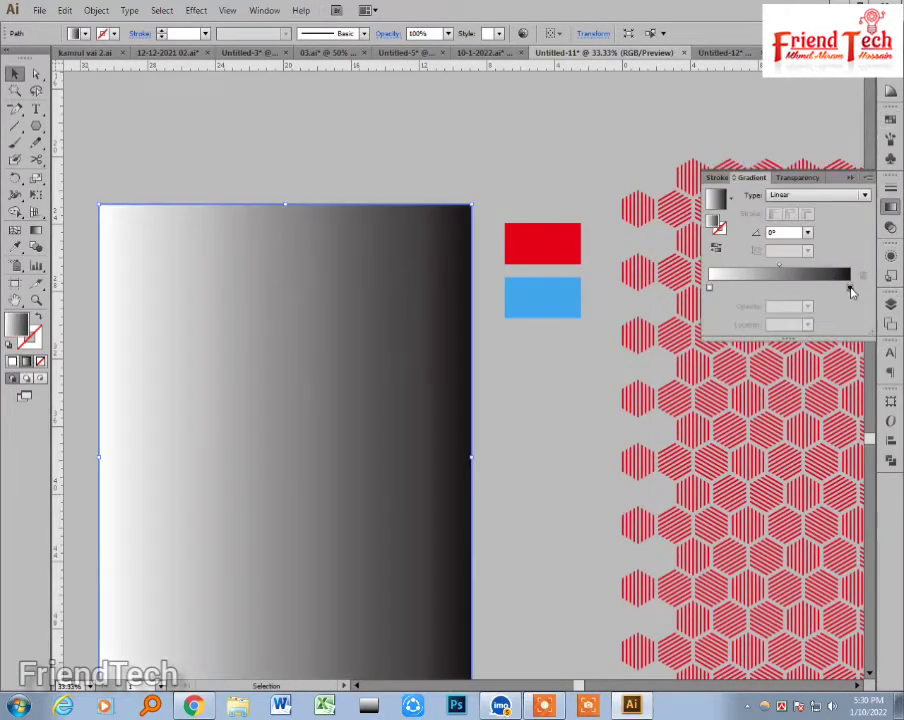
Step: Switch the gradient's black end stop to RGB and set its colour to ED1C24
{"action": "left_click", "coordinate": [850, 288]}
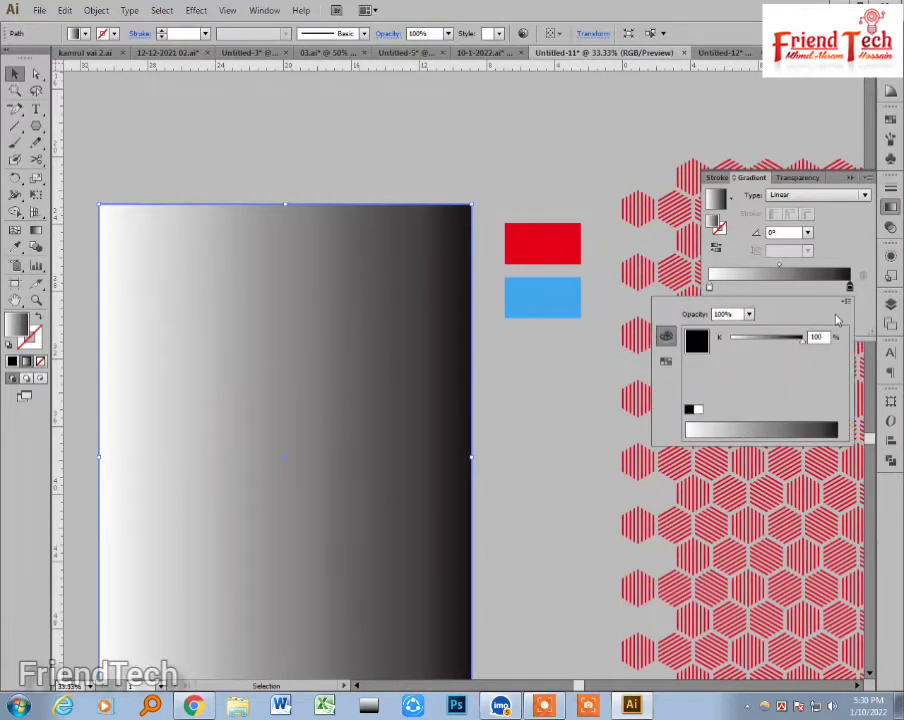
{"action": "left_click", "coordinate": [846, 301]}
{"action": "left_click", "coordinate": [761, 322]}
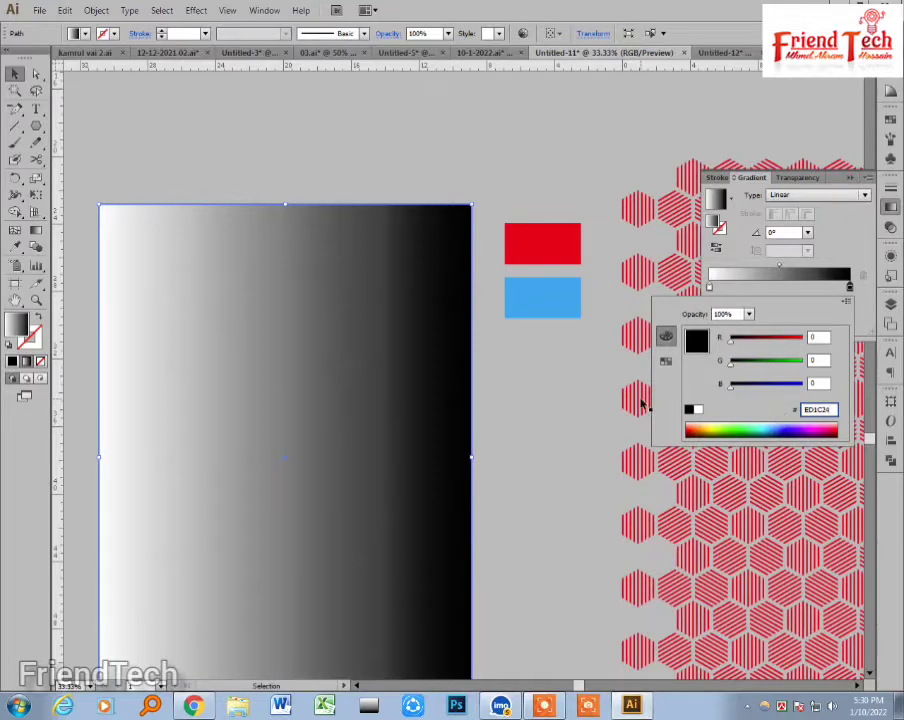
{"action": "key", "text": "Return"}
{"action": "left_click", "coordinate": [516, 419]}
{"action": "left_click", "coordinate": [516, 419]}
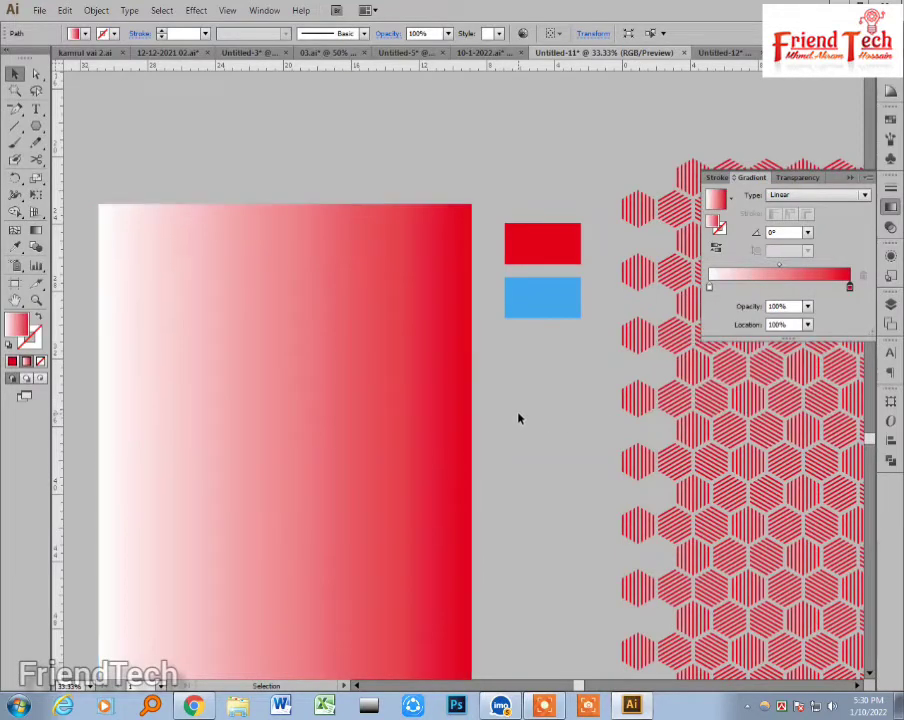
Step: Copy the blue sample block's hex code and set the gradient's white start stop to RGB colour 00AEEF
{"action": "left_click", "coordinate": [555, 311]}
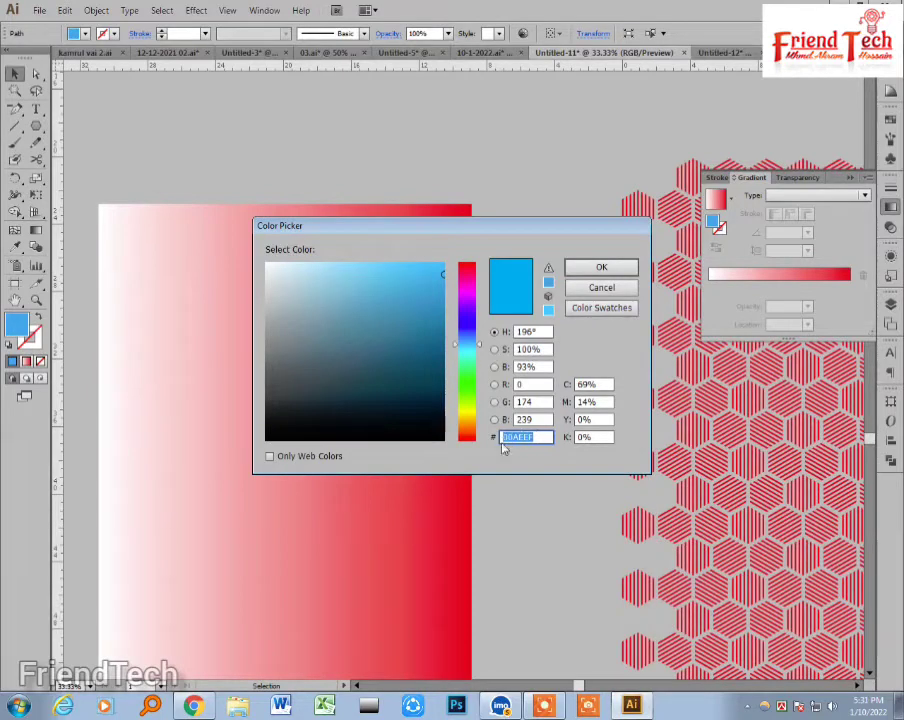
{"action": "left_click", "coordinate": [601, 267]}
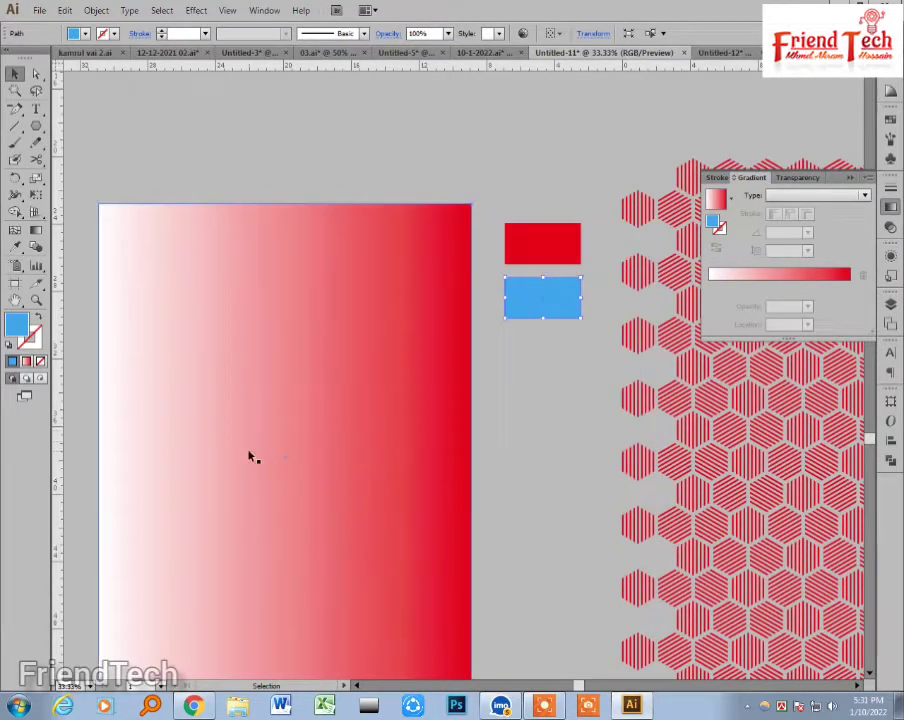
{"action": "left_click", "coordinate": [242, 457]}
{"action": "left_click", "coordinate": [709, 288]}
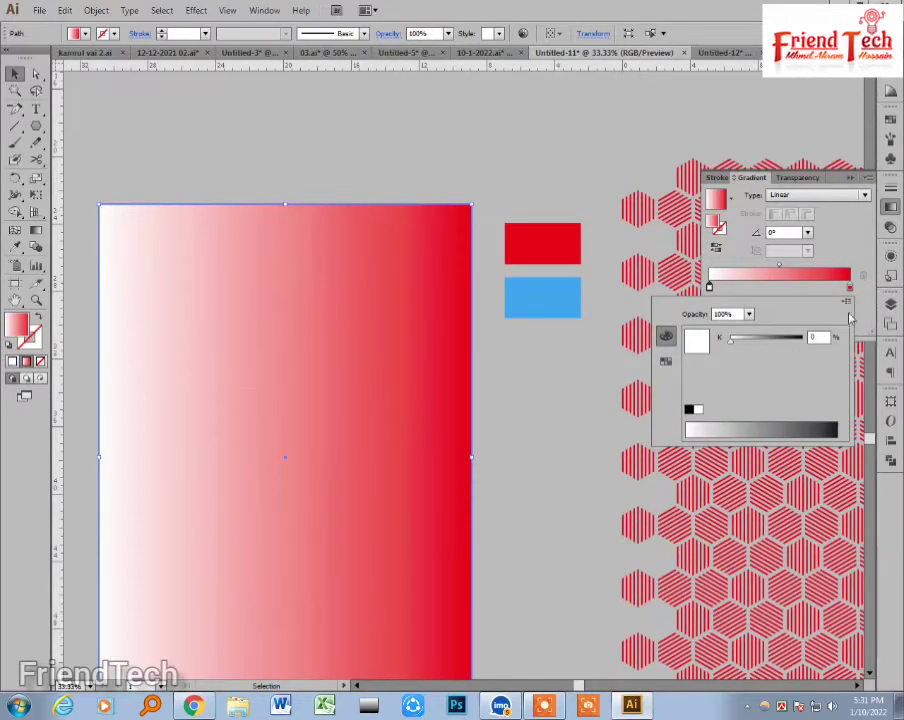
{"action": "left_click", "coordinate": [846, 301]}
{"action": "left_click", "coordinate": [754, 332]}
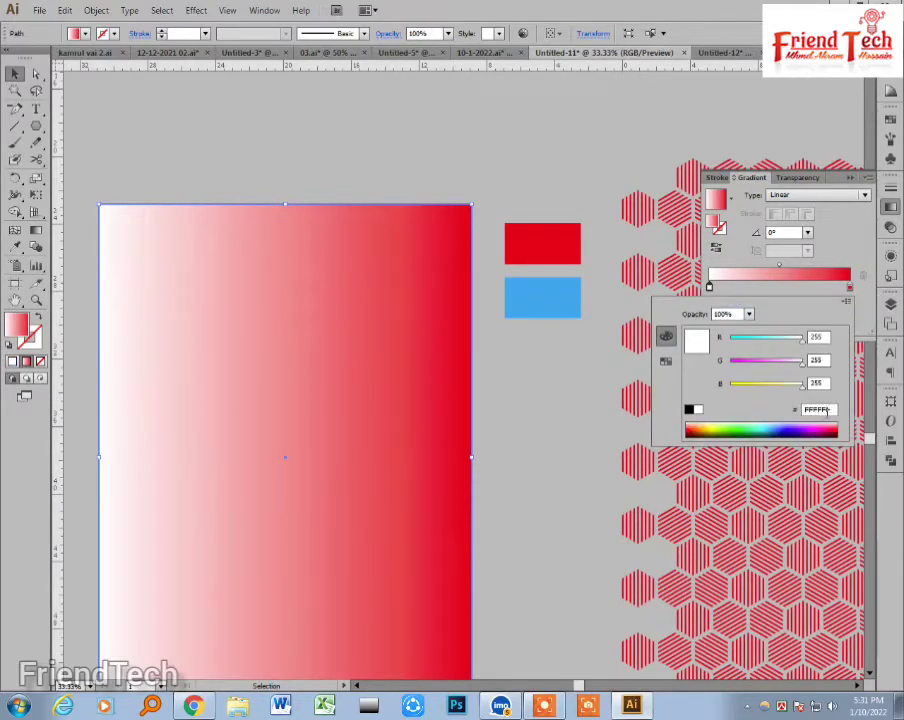
{"action": "left_click_drag", "start_coordinate": [834, 410], "coordinate": [801, 424]}
{"action": "type", "text": "00AEEF"}
{"action": "key", "text": "Return"}
Step: Redirect the rectangle's gradient to 90° with the Gradient tool, blending from blue at the bottom edge to red in the upper part
{"action": "key", "text": "ctrl+minus"}
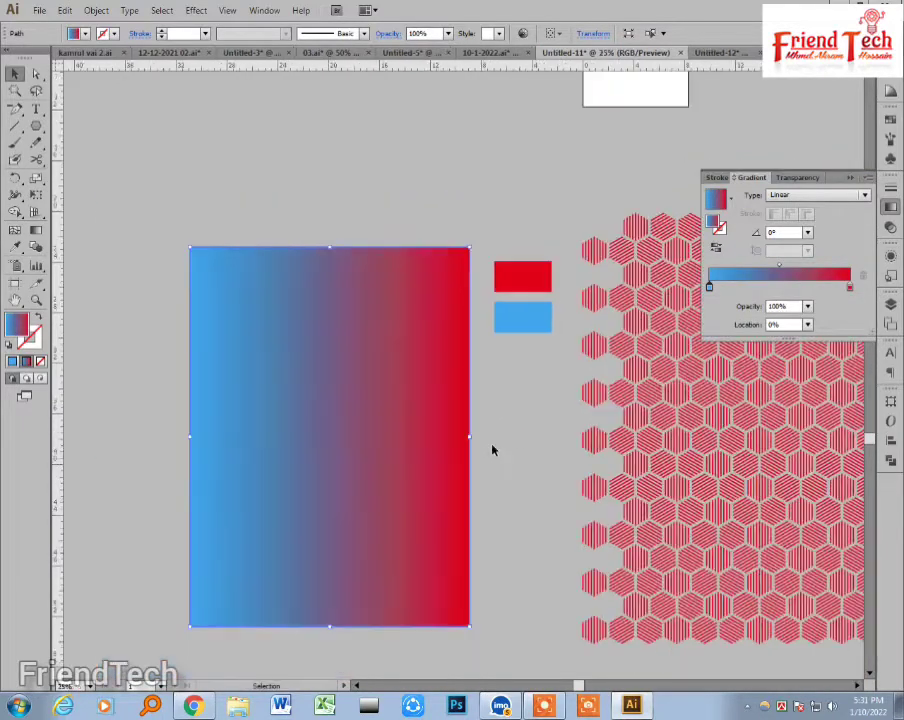
{"action": "key", "text": "g"}
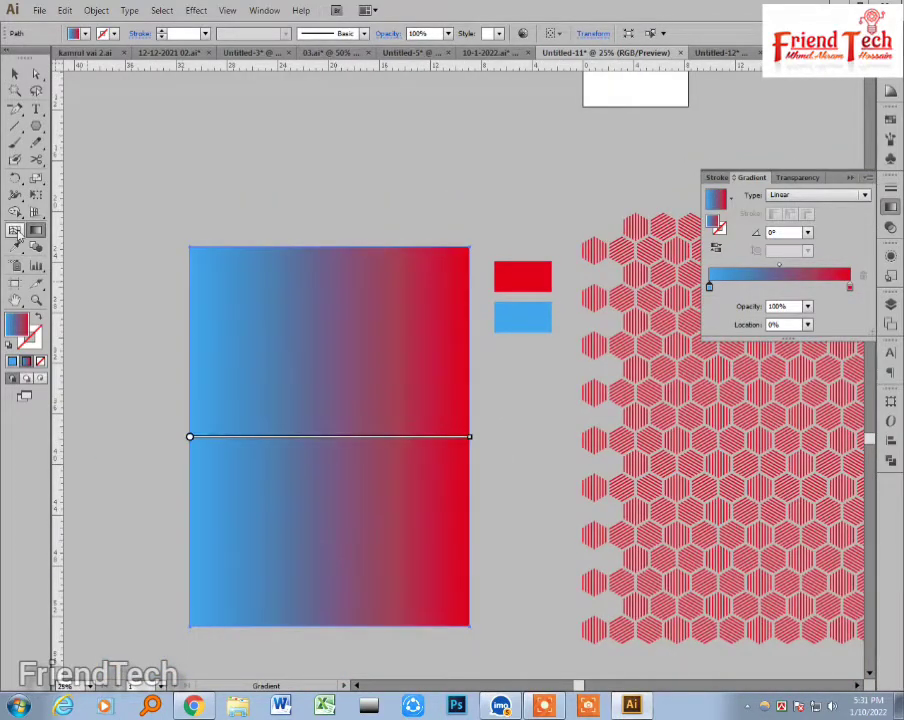
{"action": "left_click_drag", "start_coordinate": [329, 632], "coordinate": [330, 394]}
{"action": "left_click_drag", "start_coordinate": [330, 646], "coordinate": [331, 548]}
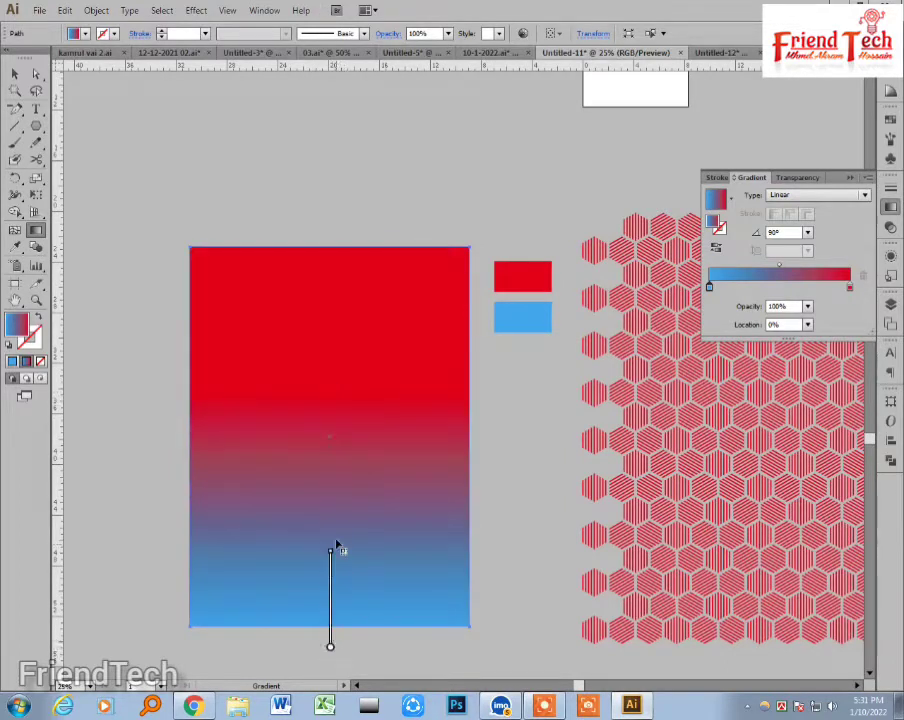
{"action": "left_click_drag", "start_coordinate": [336, 428], "coordinate": [331, 425]}
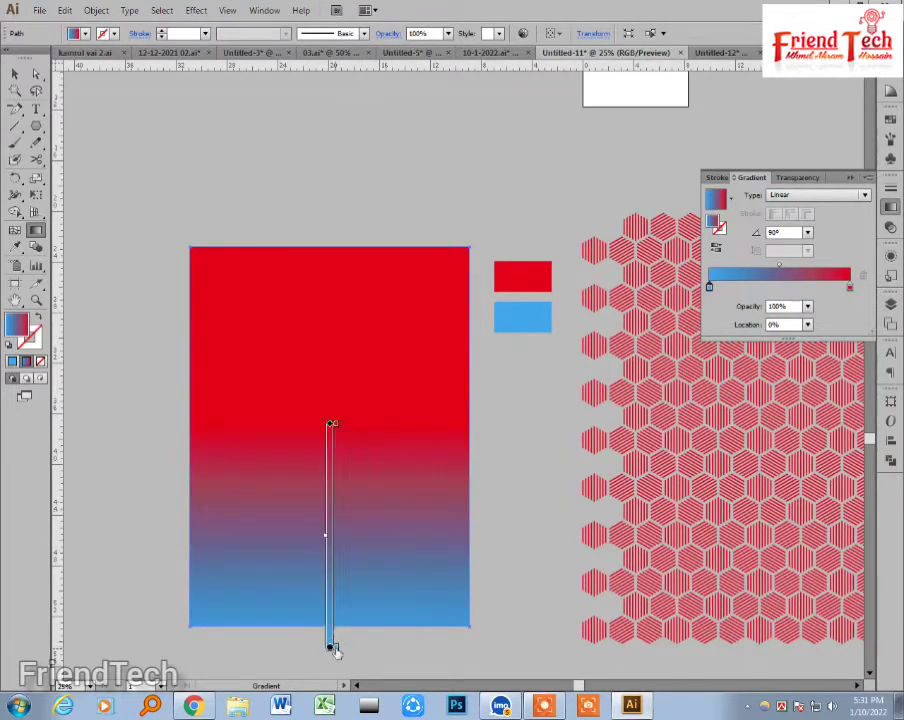
{"action": "left_click_drag", "start_coordinate": [337, 640], "coordinate": [343, 420]}
{"action": "left_click_drag", "start_coordinate": [345, 368], "coordinate": [345, 358]}
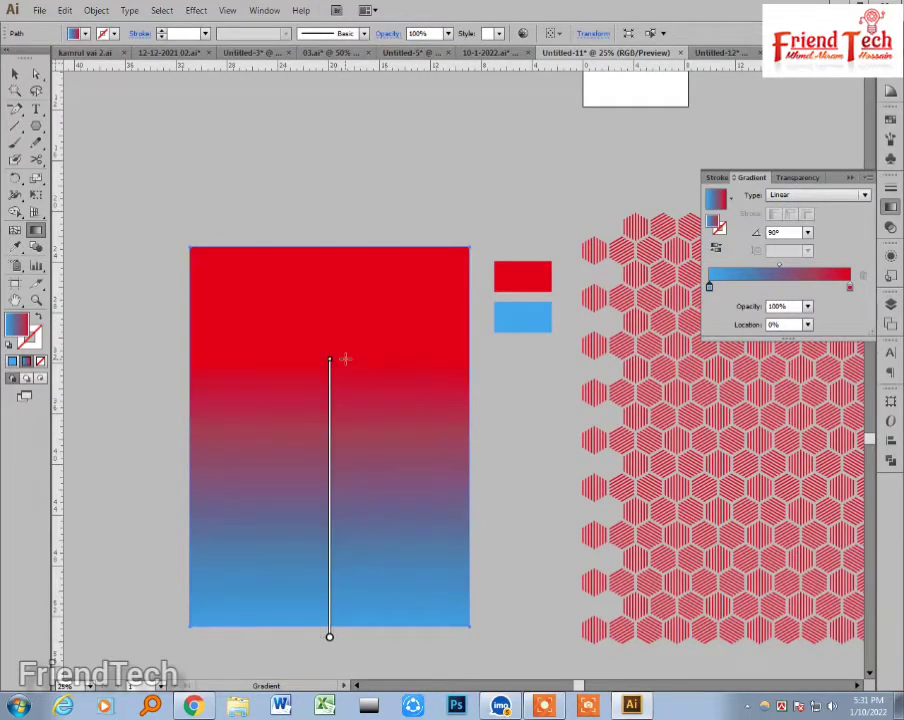
{"action": "mouse_move", "coordinate": [339, 632]}
{"action": "left_click_drag", "start_coordinate": [344, 628], "coordinate": [379, 257]}
{"action": "left_click_drag", "start_coordinate": [329, 642], "coordinate": [345, 383]}
{"action": "key", "text": "v"}
{"action": "left_click", "coordinate": [503, 437]}
Step: Lay the striped honeycomb pattern over the gradient rectangle and send the pattern to the back
{"action": "left_click_drag", "start_coordinate": [503, 437], "coordinate": [461, 436]}
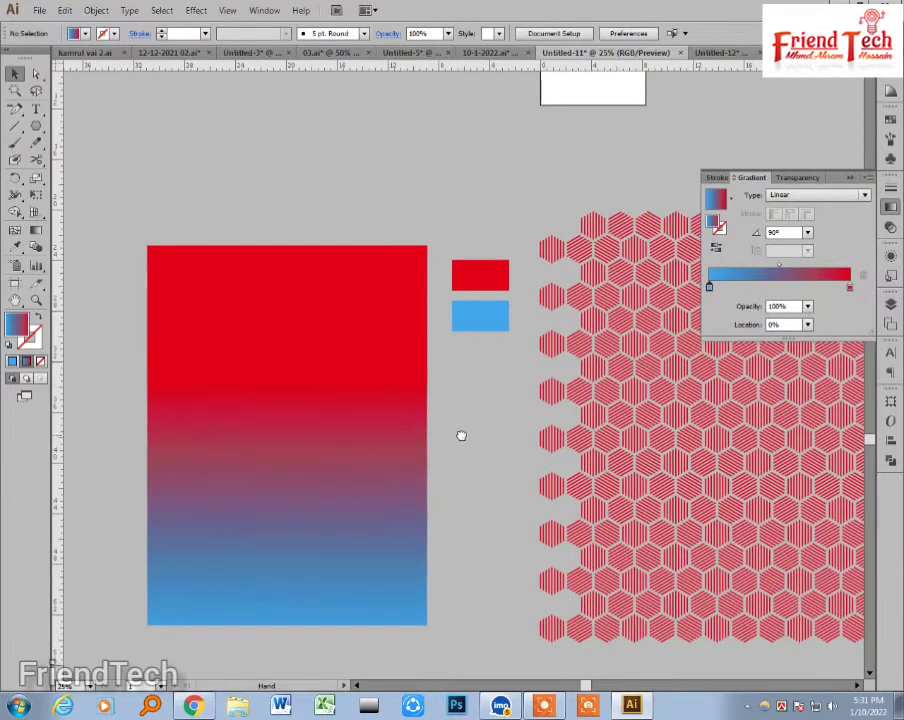
{"action": "left_click_drag", "start_coordinate": [706, 512], "coordinate": [281, 520]}
{"action": "left_click", "coordinate": [613, 520]}
{"action": "left_click_drag", "start_coordinate": [617, 549], "coordinate": [609, 503]}
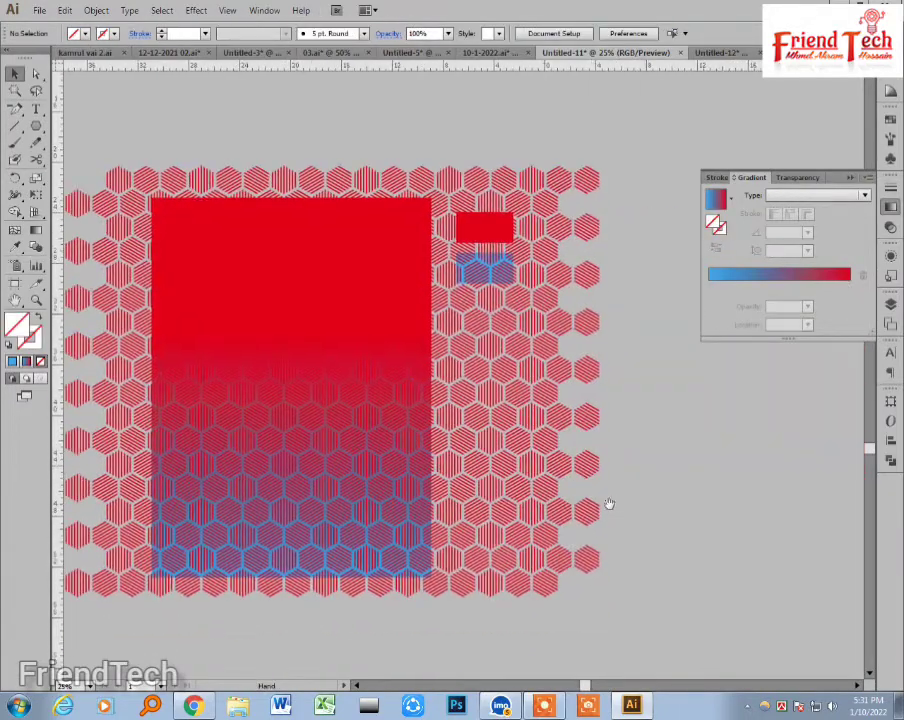
{"action": "left_click", "coordinate": [392, 263]}
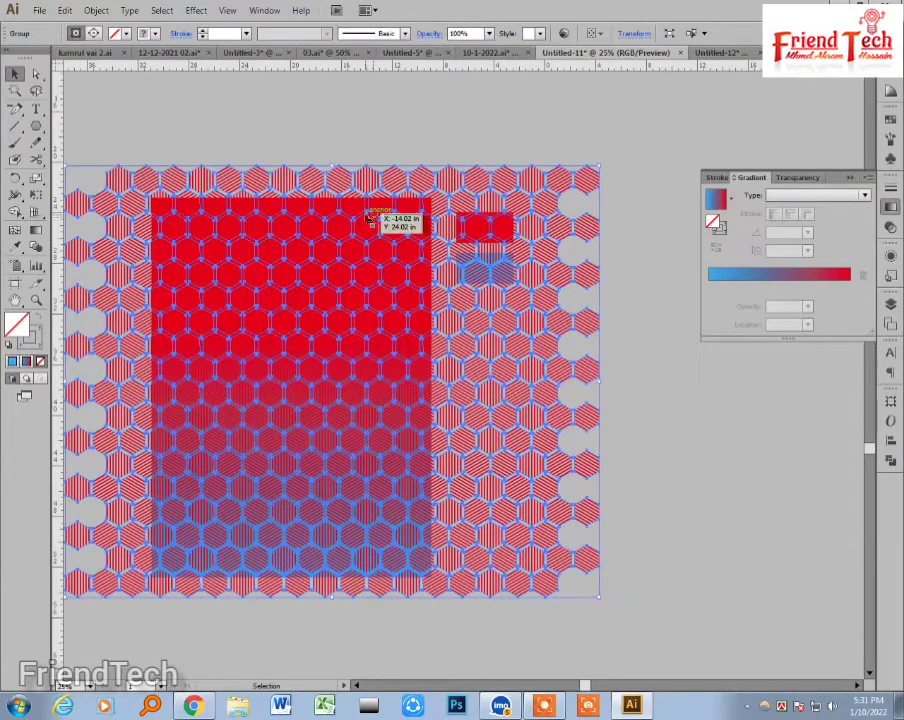
{"action": "key", "text": "ctrl+shift+bracketleft"}
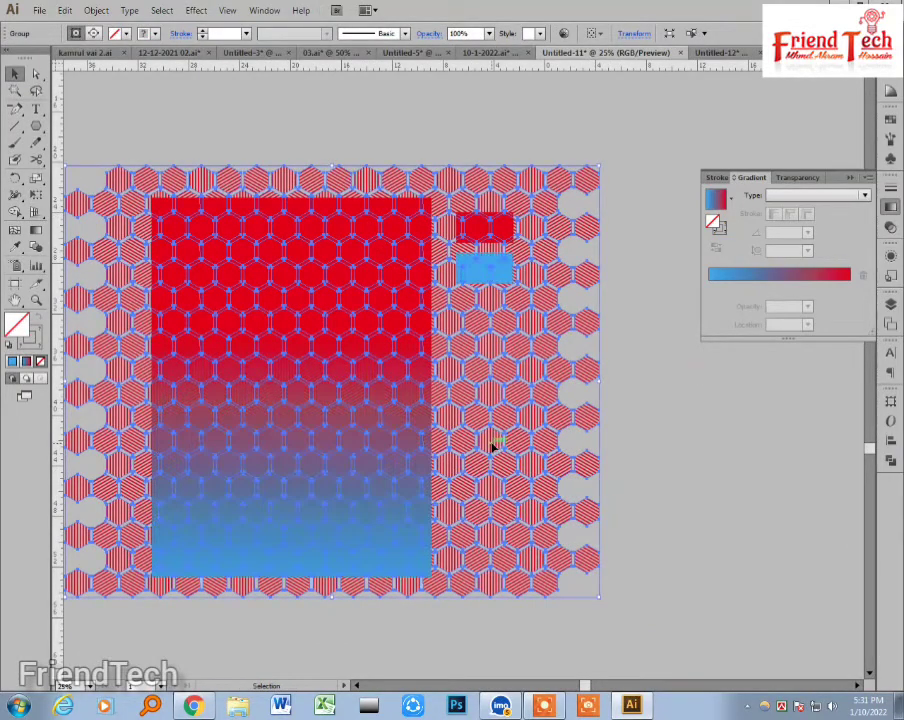
{"action": "left_click", "coordinate": [374, 614]}
Step: Duplicate the gradient rectangle in place and clip the striped honeycomb pattern to the copy with a clipping mask
{"action": "left_click", "coordinate": [404, 573]}
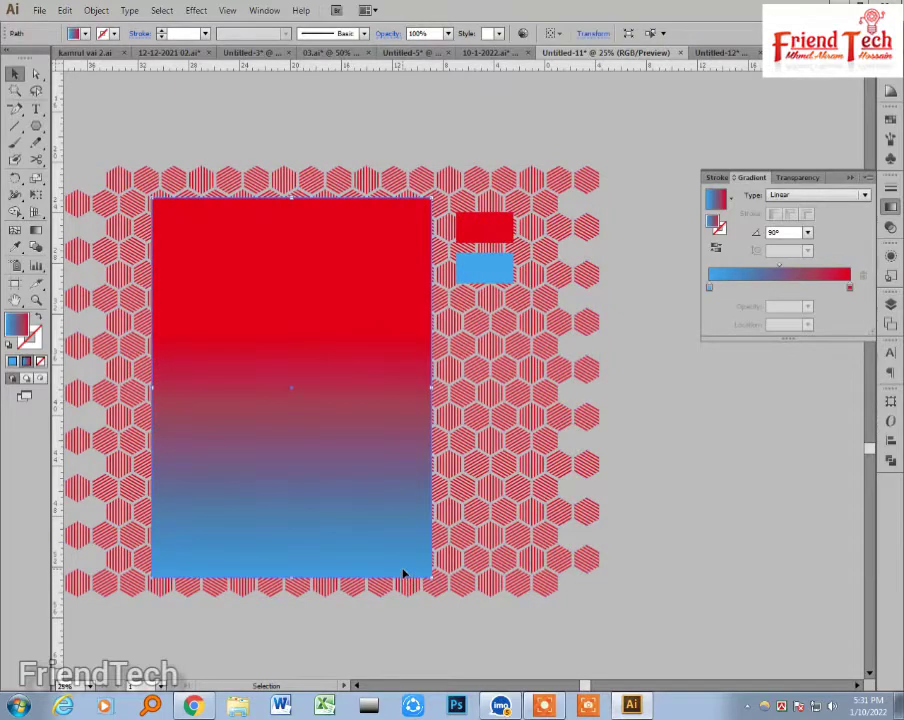
{"action": "key", "text": "ctrl+c"}
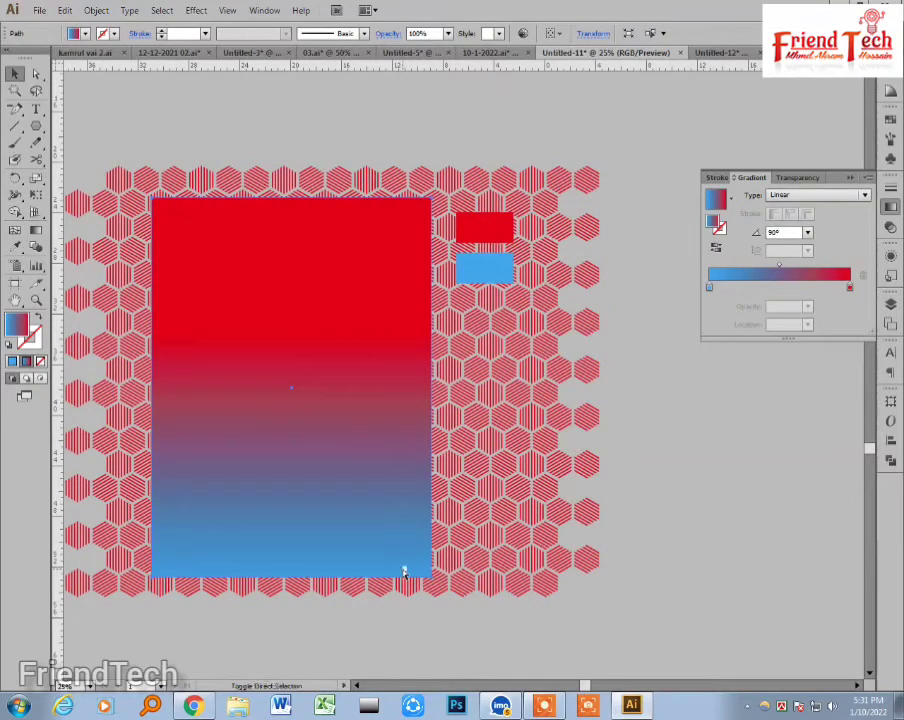
{"action": "key", "text": "ctrl+shift+v"}
{"action": "left_click_drag", "start_coordinate": [283, 609], "coordinate": [320, 330]}
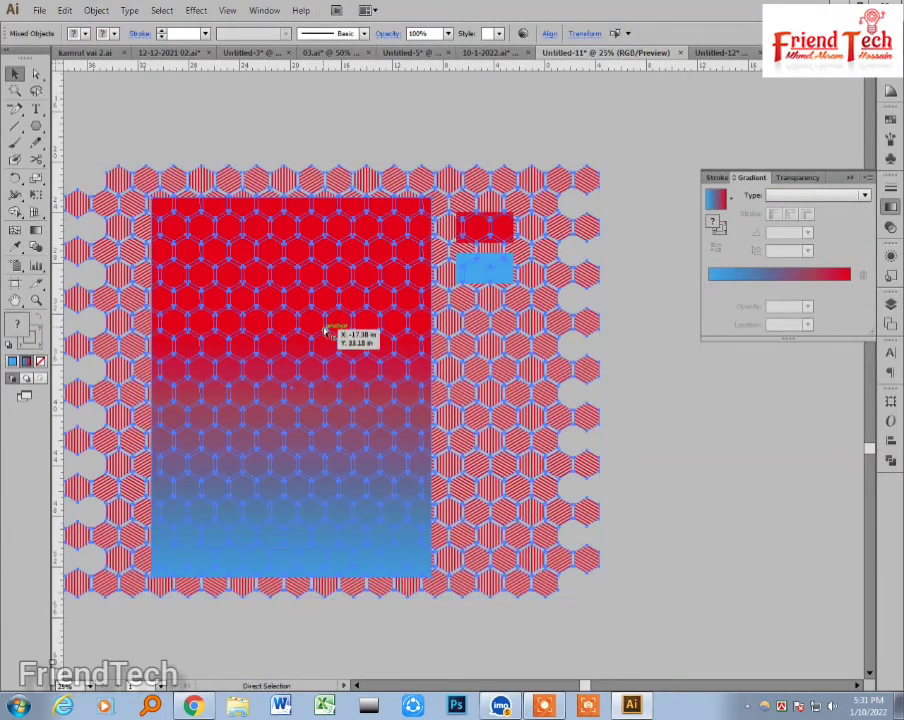
{"action": "key", "text": "ctrl+7"}
{"action": "left_click", "coordinate": [536, 388]}
{"action": "left_click_drag", "start_coordinate": [520, 375], "coordinate": [517, 386]}
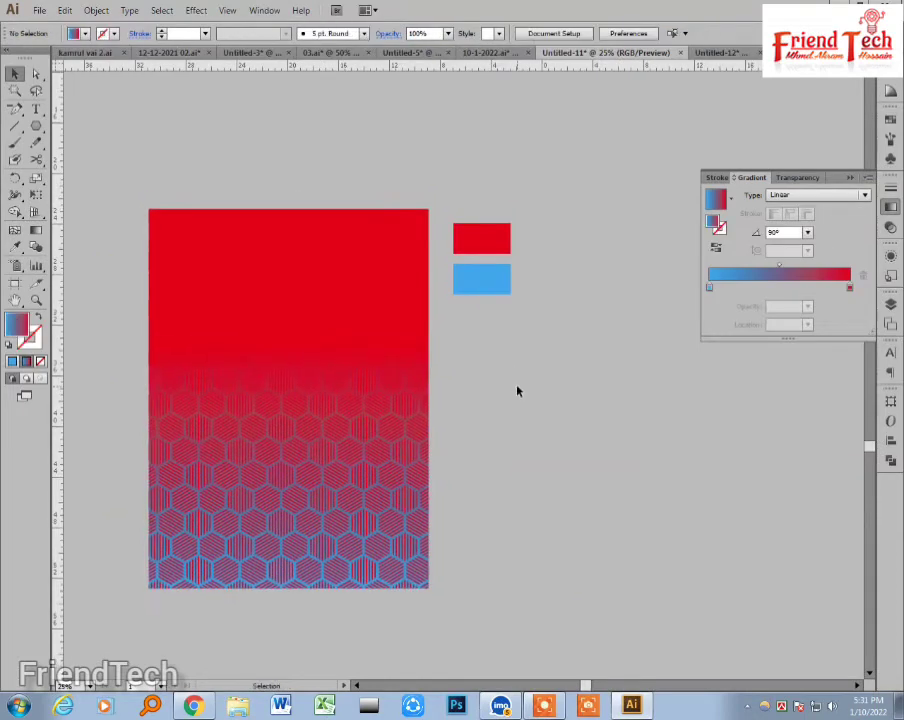
Step: Move the red and blue colour sample blocks above the gradient rectangle
{"action": "key", "text": "ctrl+minus"}
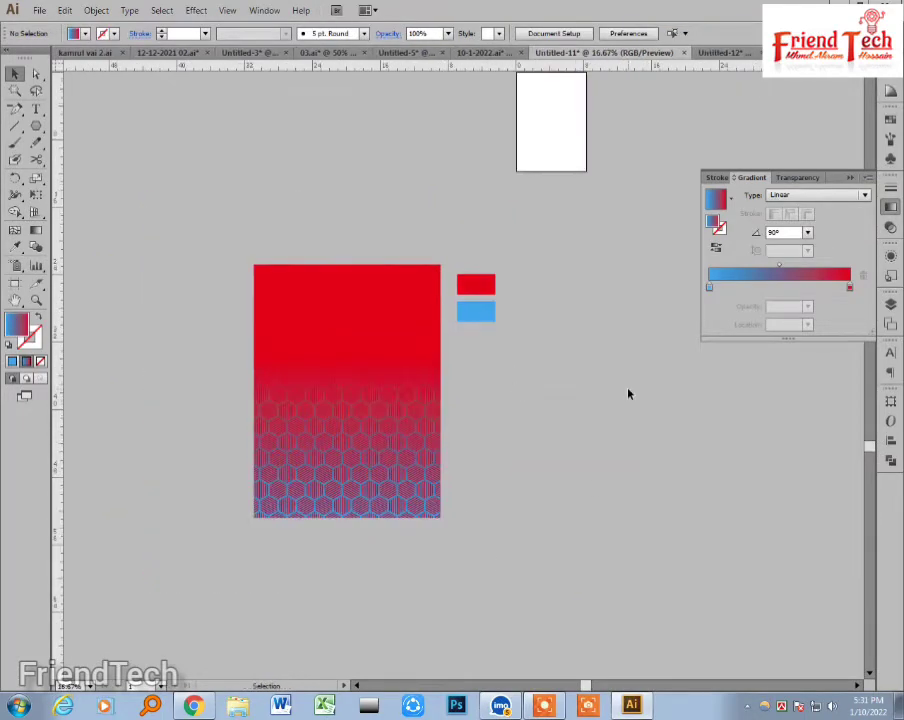
{"action": "left_click_drag", "start_coordinate": [478, 260], "coordinate": [430, 252]}
{"action": "left_click", "coordinate": [466, 244]}
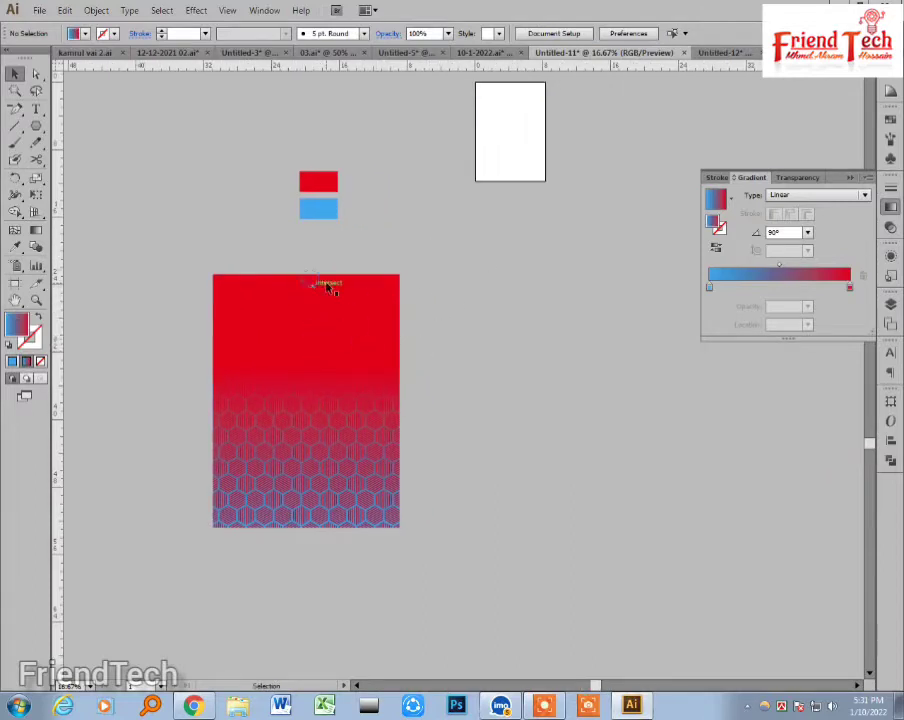
Step: Move the white jersey pieces and the logo group down the canvas to below and right of the small artboard
{"action": "key", "text": "ctrl+minus"}
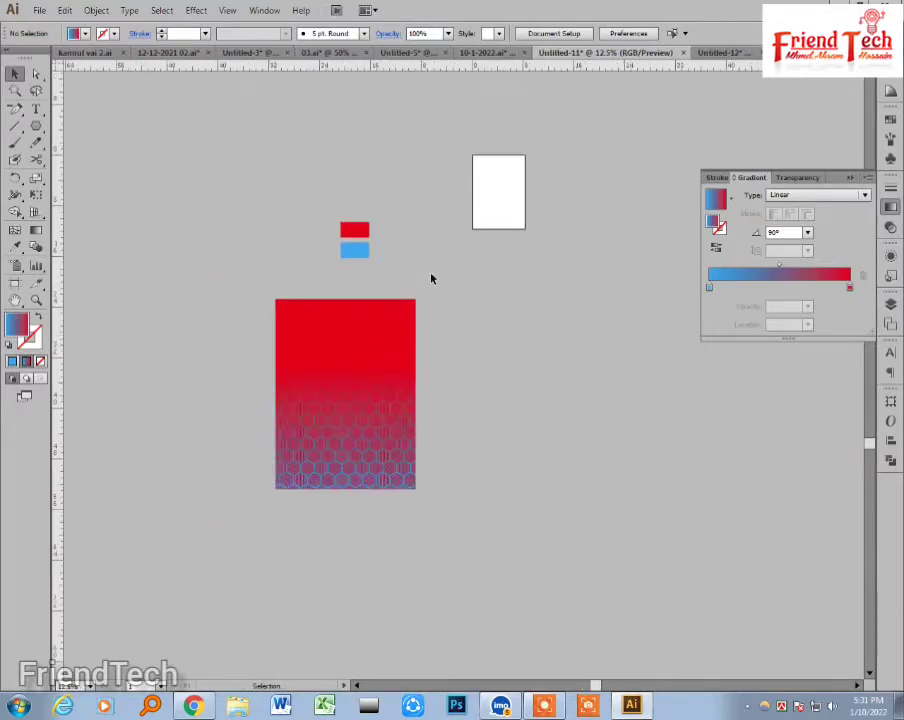
{"action": "left_click_drag", "start_coordinate": [428, 266], "coordinate": [397, 615]}
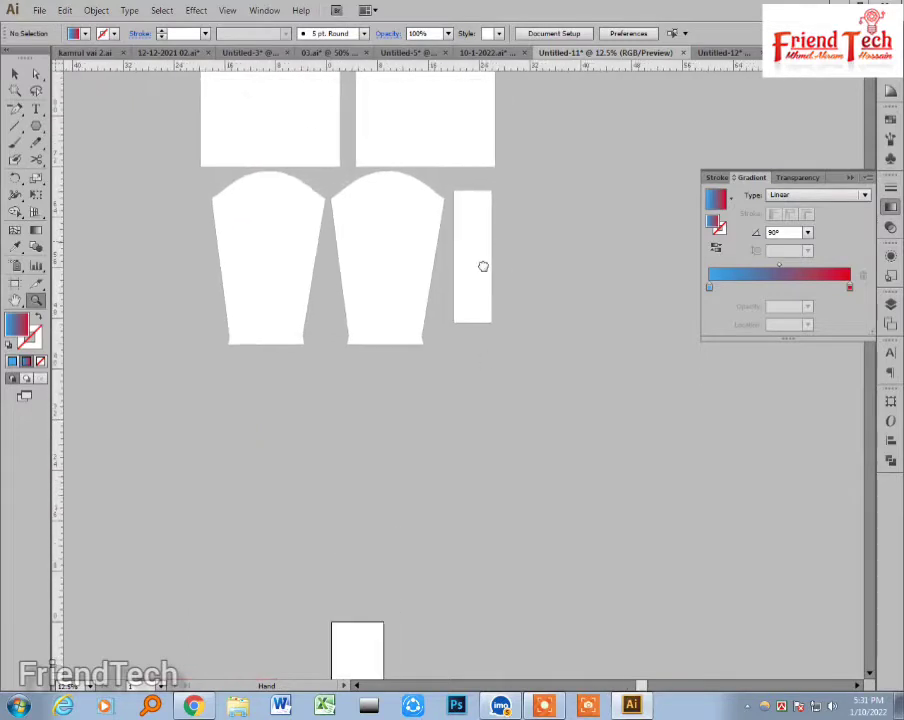
{"action": "left_click_drag", "start_coordinate": [518, 238], "coordinate": [426, 442]}
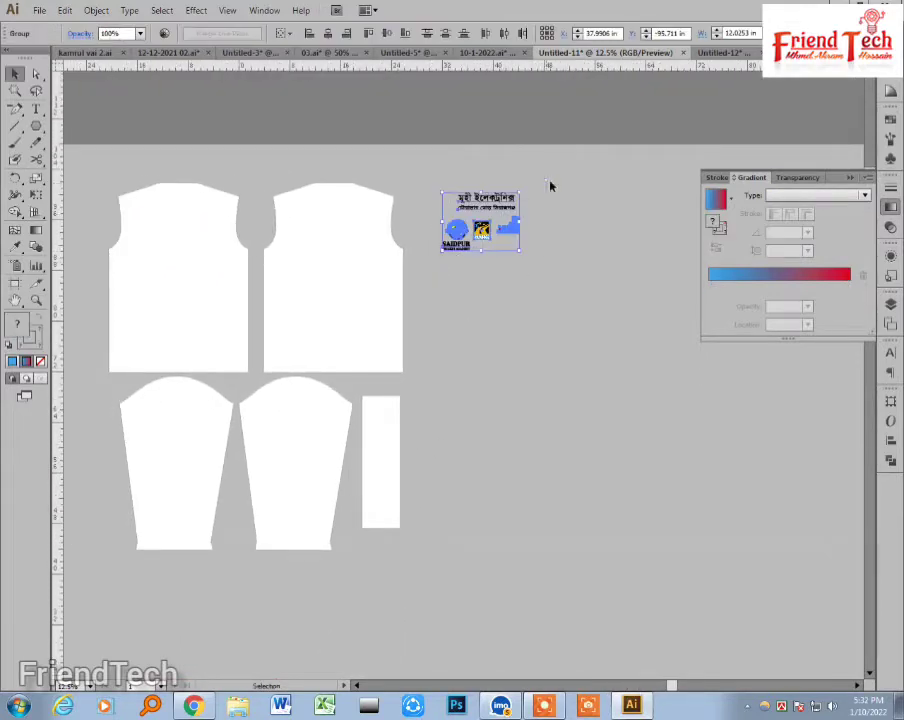
{"action": "left_click_drag", "start_coordinate": [530, 188], "coordinate": [126, 500]}
{"action": "left_click_drag", "start_coordinate": [234, 284], "coordinate": [361, 539]}
{"action": "left_click_drag", "start_coordinate": [361, 539], "coordinate": [449, 194]}
{"action": "left_click_drag", "start_coordinate": [391, 232], "coordinate": [402, 547]}
{"action": "left_click_drag", "start_coordinate": [402, 547], "coordinate": [430, 280]}
{"action": "left_click_drag", "start_coordinate": [432, 283], "coordinate": [588, 463]}
{"action": "left_click", "coordinate": [383, 408]}
{"action": "left_click_drag", "start_coordinate": [383, 408], "coordinate": [292, 380]}
{"action": "left_click_drag", "start_coordinate": [603, 473], "coordinate": [449, 471]}
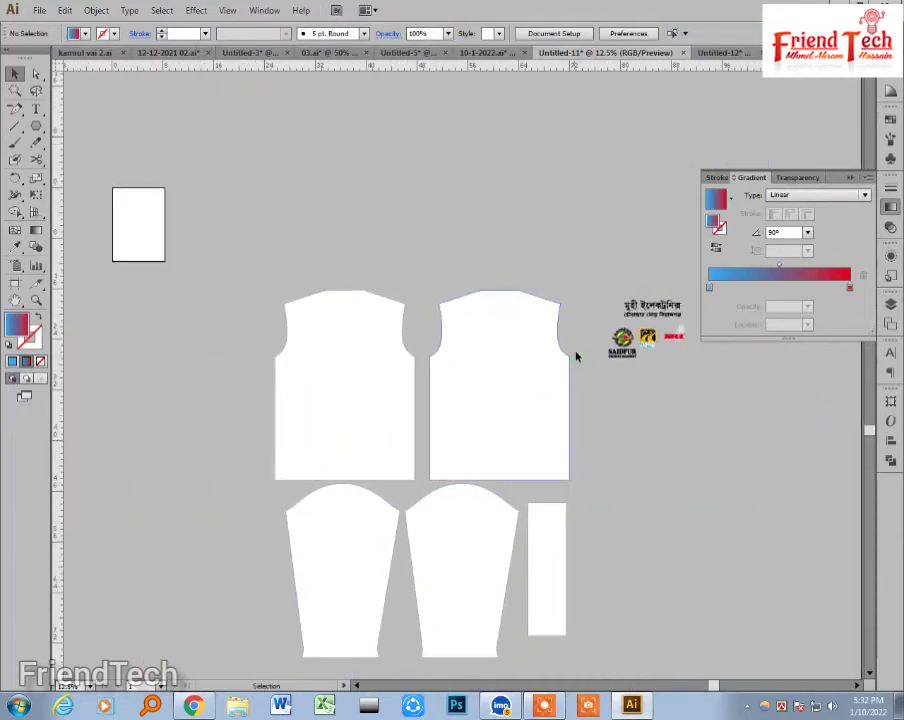
Step: Move the group of team and sponsor logos across the canvas to beside the red-to-blue gradient panel
{"action": "left_click_drag", "start_coordinate": [621, 263], "coordinate": [705, 388]}
{"action": "left_click_drag", "start_coordinate": [657, 312], "coordinate": [173, 352]}
{"action": "left_click_drag", "start_coordinate": [227, 349], "coordinate": [450, 366]}
{"action": "left_click_drag", "start_coordinate": [366, 401], "coordinate": [313, 374]}
{"action": "left_click", "coordinate": [313, 424]}
Step: Create a rectangle 4 in wide and 7 in high near the upper edge of the gradient panel
{"action": "key", "text": "ctrl+space"}
{"action": "left_click_drag", "start_coordinate": [128, 303], "coordinate": [342, 450]}
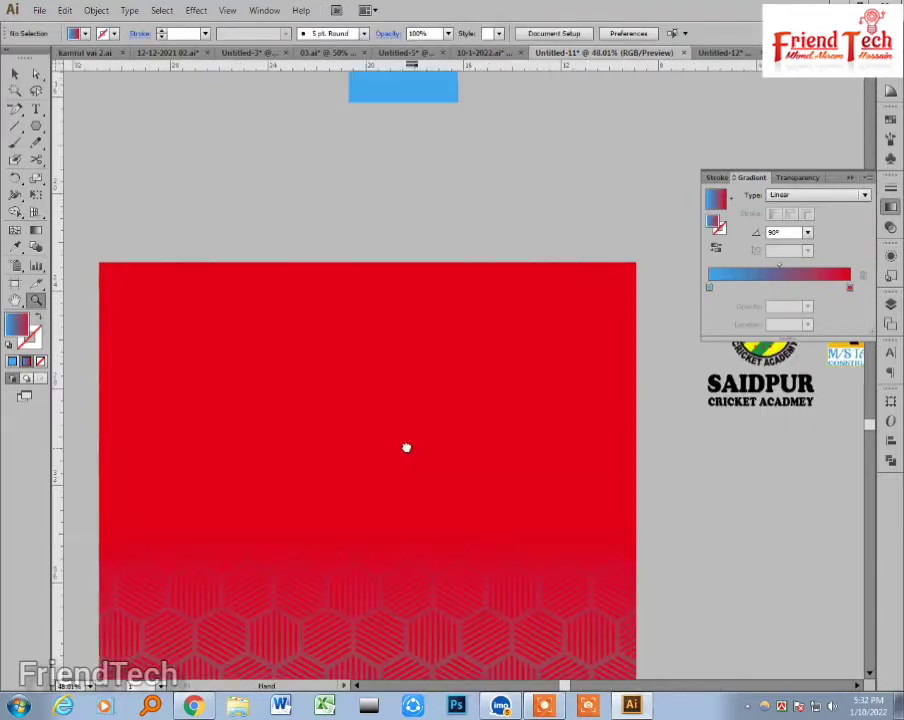
{"action": "left_click_drag", "start_coordinate": [402, 442], "coordinate": [399, 447]}
{"action": "key", "text": "m"}
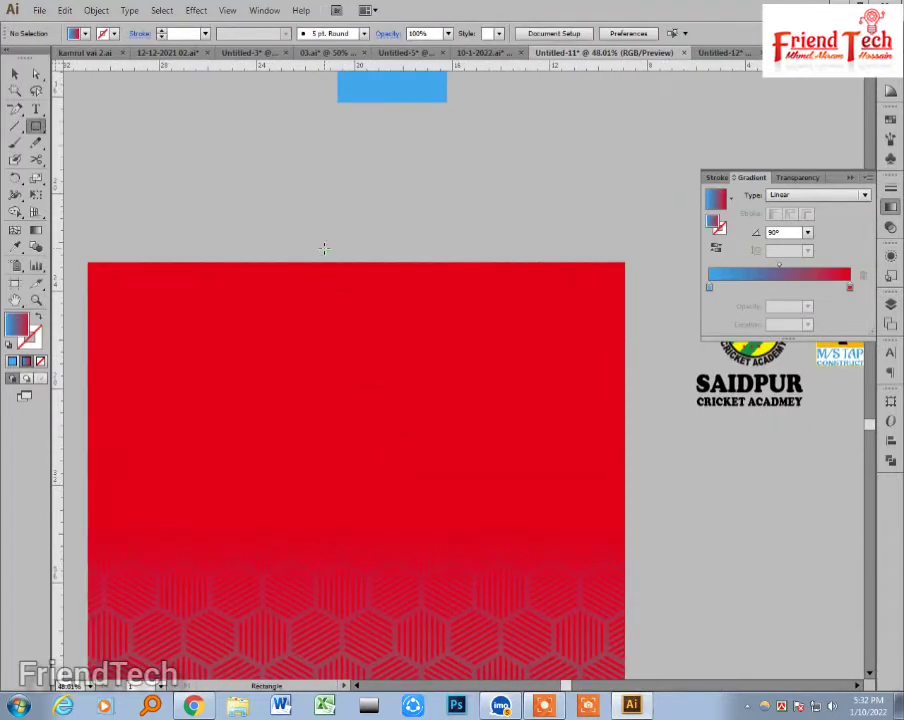
{"action": "key", "text": "ctrl+space"}
{"action": "left_click_drag", "start_coordinate": [281, 241], "coordinate": [380, 308]}
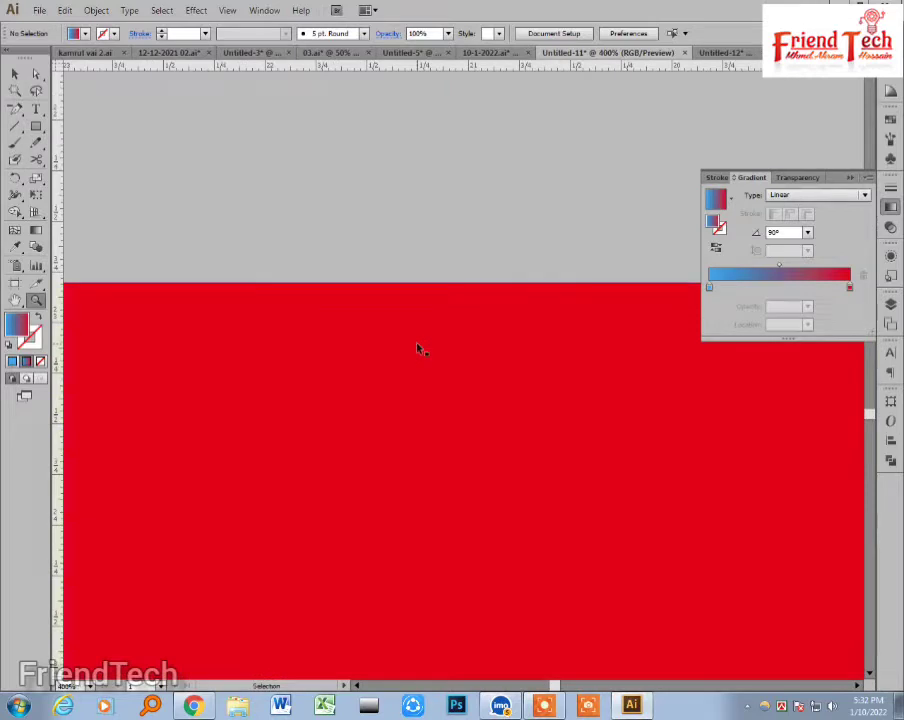
{"action": "key", "text": "ctrl+minus"}
{"action": "key", "text": "ctrl+minus"}
{"action": "key", "text": "ctrl+minus"}
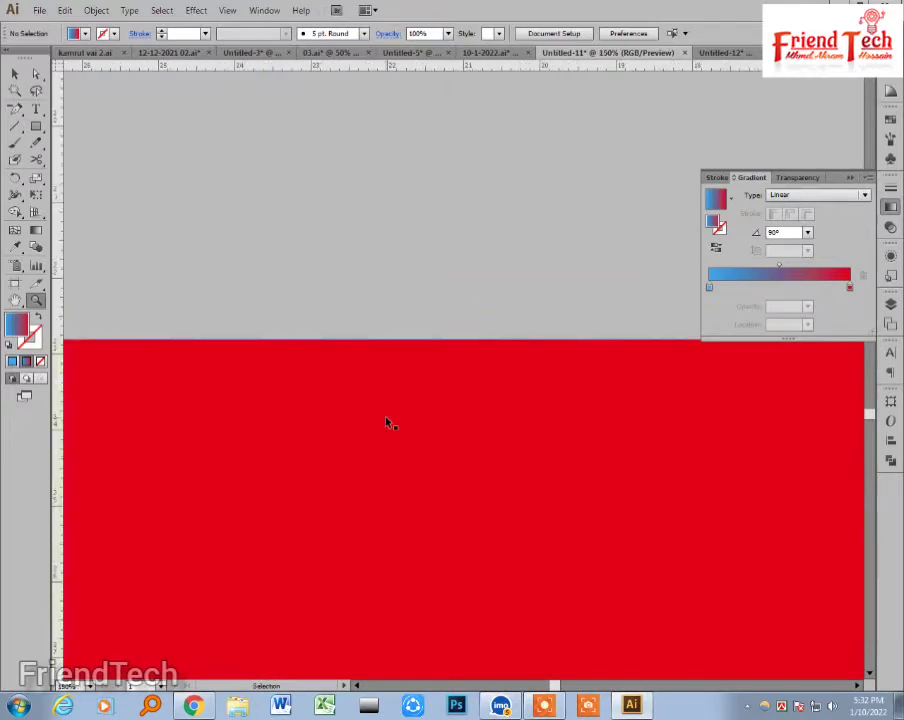
{"action": "key", "text": "ctrl+minus"}
{"action": "key", "text": "ctrl+minus"}
{"action": "key", "text": "ctrl+minus"}
{"action": "key", "text": "space"}
{"action": "left_click_drag", "start_coordinate": [391, 422], "coordinate": [318, 380]}
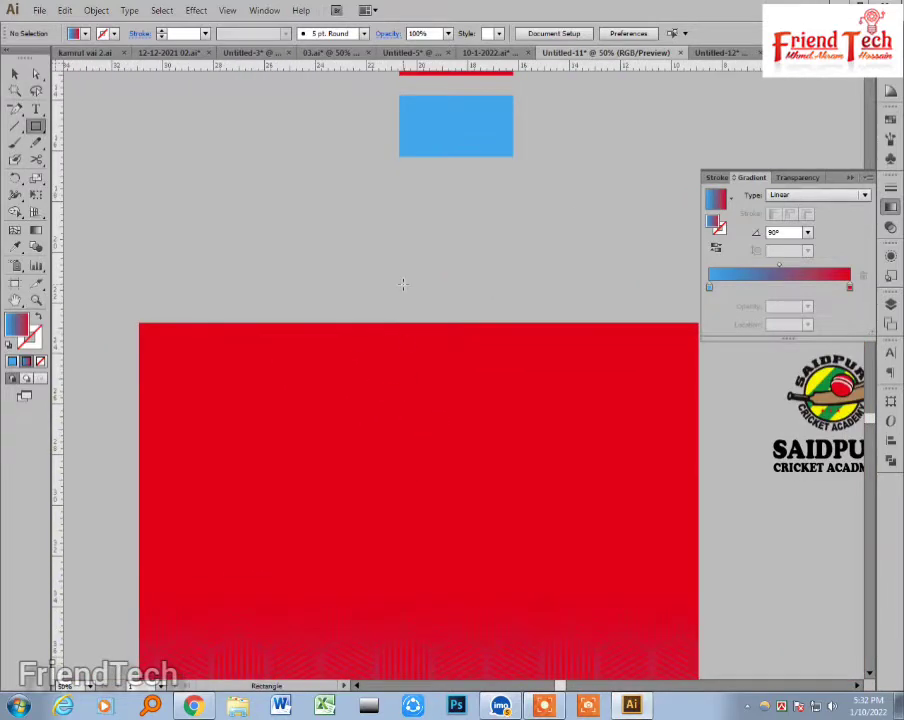
{"action": "left_click", "coordinate": [430, 301]}
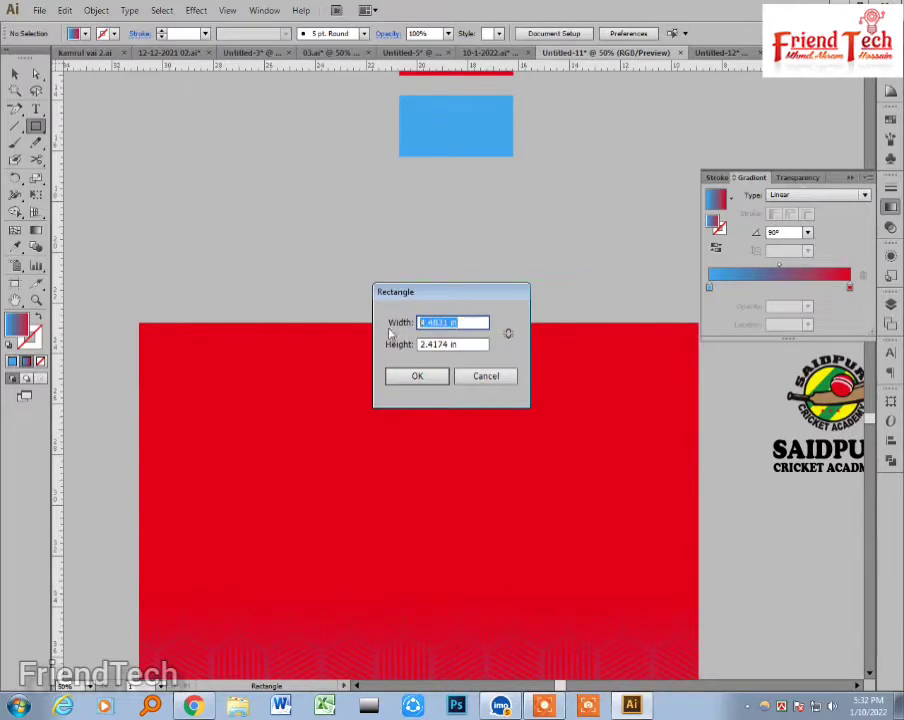
{"action": "type", "text": "4"}
{"action": "left_click_drag", "start_coordinate": [459, 344], "coordinate": [432, 344]}
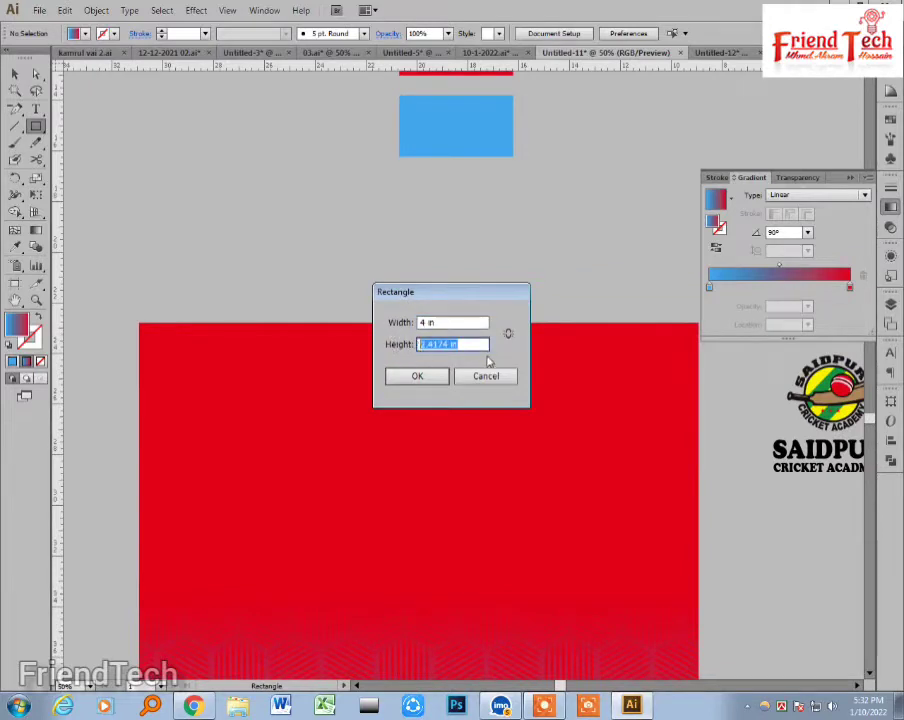
{"action": "type", "text": "7"}
{"action": "left_click", "coordinate": [417, 376]}
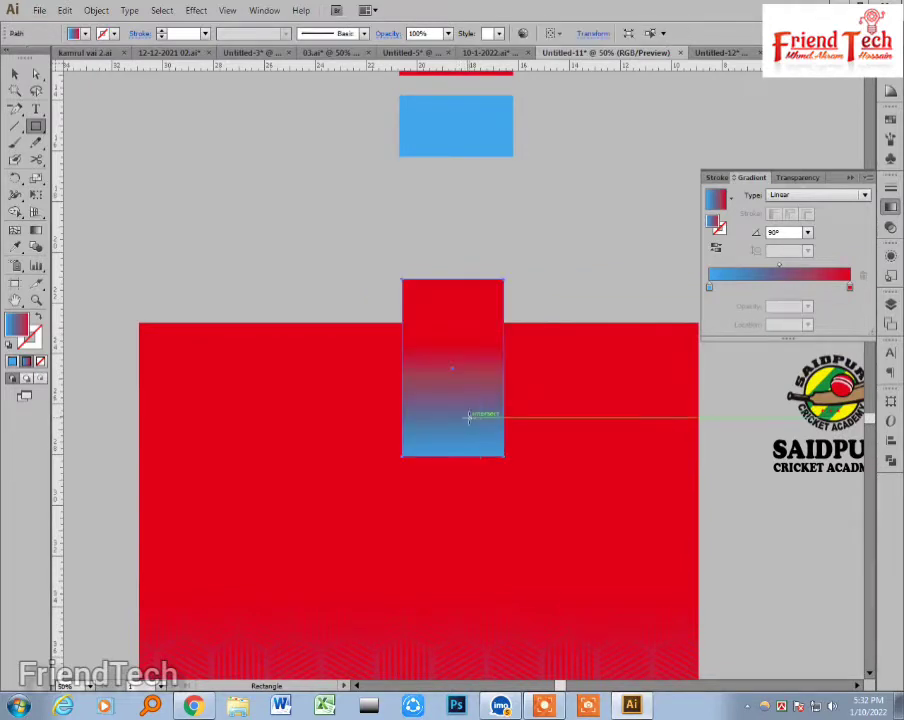
Step: Snap the small gradient rectangle to the panel's upper edge and centre it horizontally with the panel
{"action": "left_click_drag", "start_coordinate": [475, 393], "coordinate": [453, 450]}
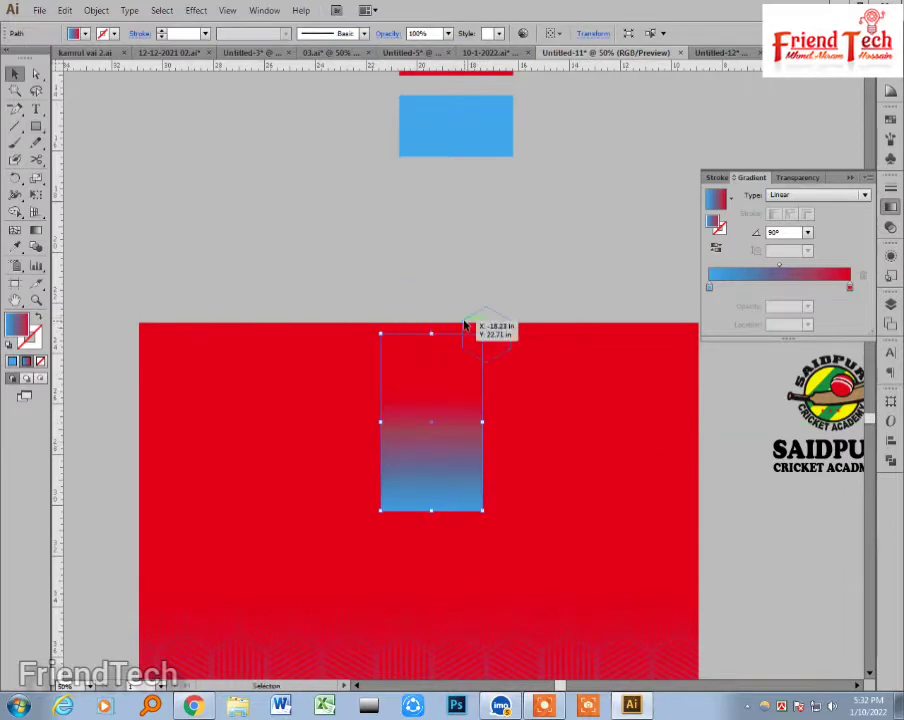
{"action": "left_click_drag", "start_coordinate": [398, 300], "coordinate": [502, 420]}
{"action": "left_click", "coordinate": [889, 443]}
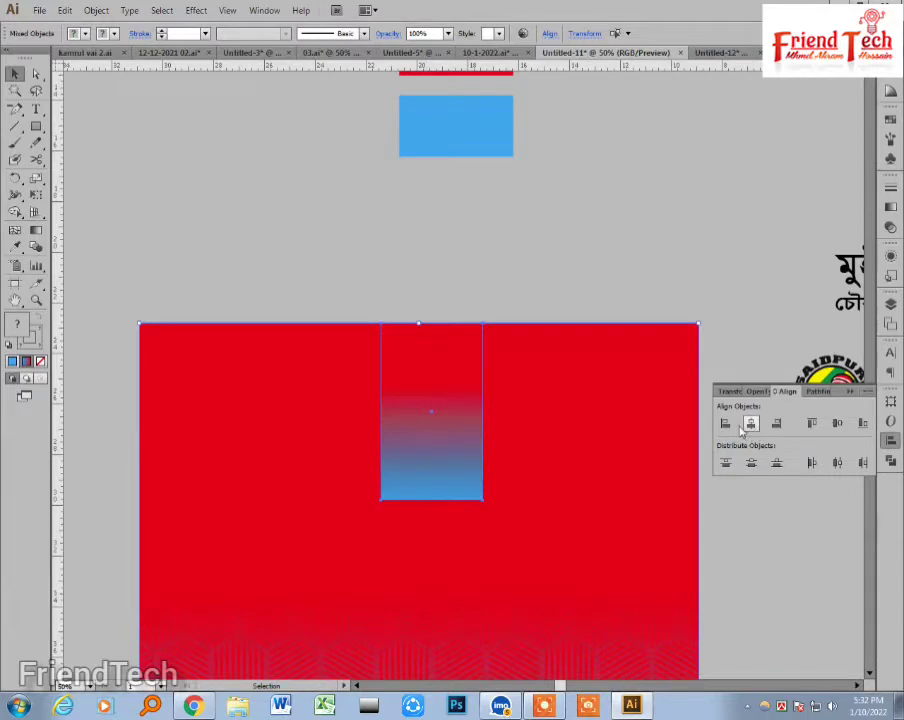
{"action": "left_click", "coordinate": [748, 426]}
{"action": "left_click", "coordinate": [574, 273]}
Step: Move the round Saidpur Cricket Academy emblem onto the panel, to the right of the small gradient rectangle
{"action": "left_click_drag", "start_coordinate": [519, 262], "coordinate": [431, 244]}
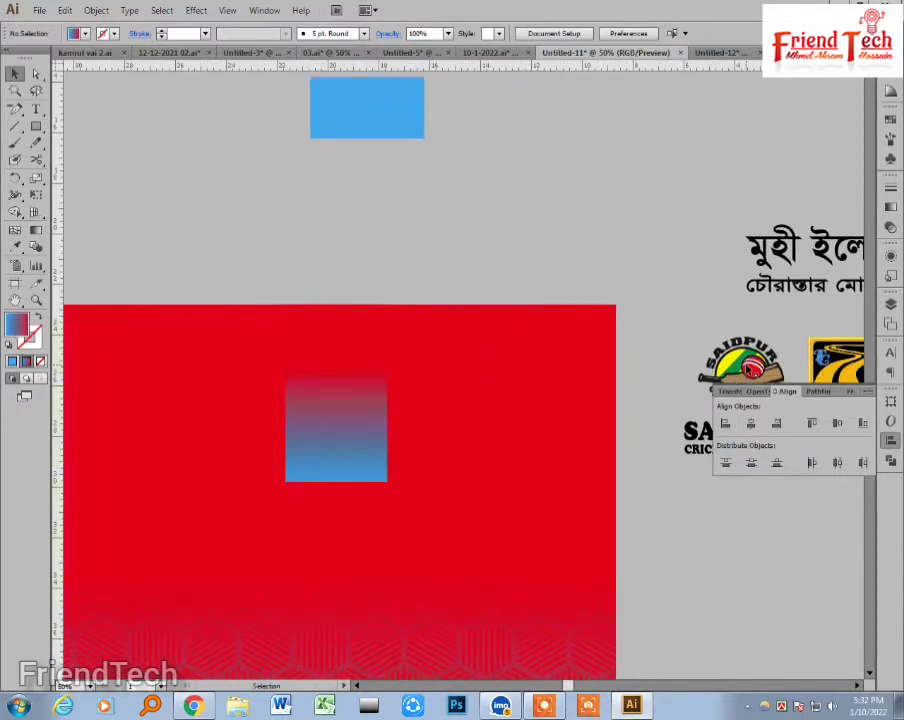
{"action": "left_click_drag", "start_coordinate": [726, 373], "coordinate": [467, 468]}
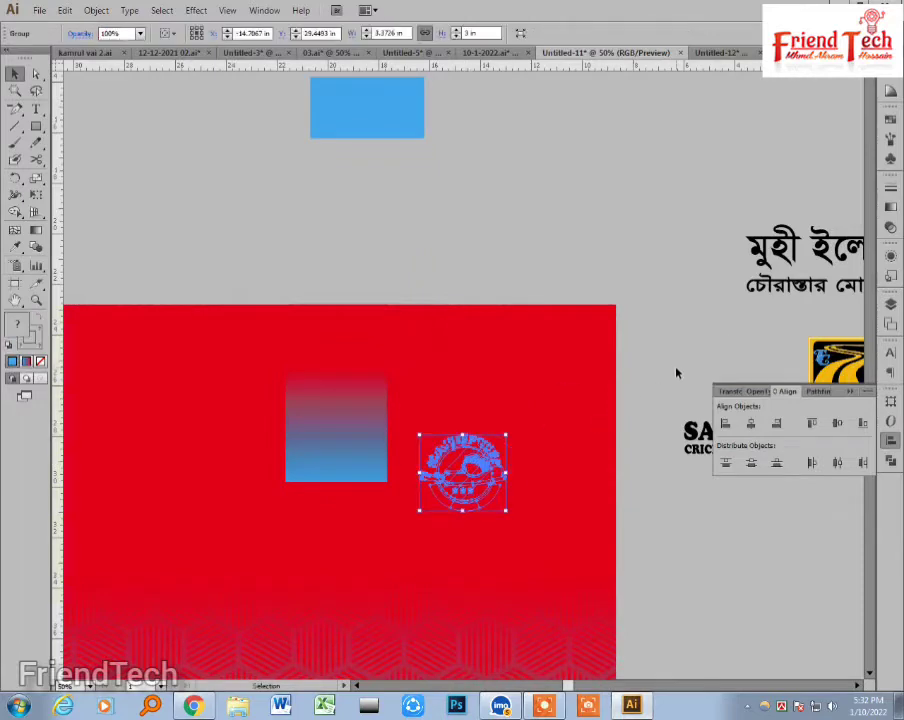
{"action": "left_click", "coordinate": [676, 373]}
Step: Move the MCC Masters Cricket Carnival logo onto the panel, to the left of the small gradient rectangle
{"action": "left_click_drag", "start_coordinate": [666, 366], "coordinate": [690, 236]}
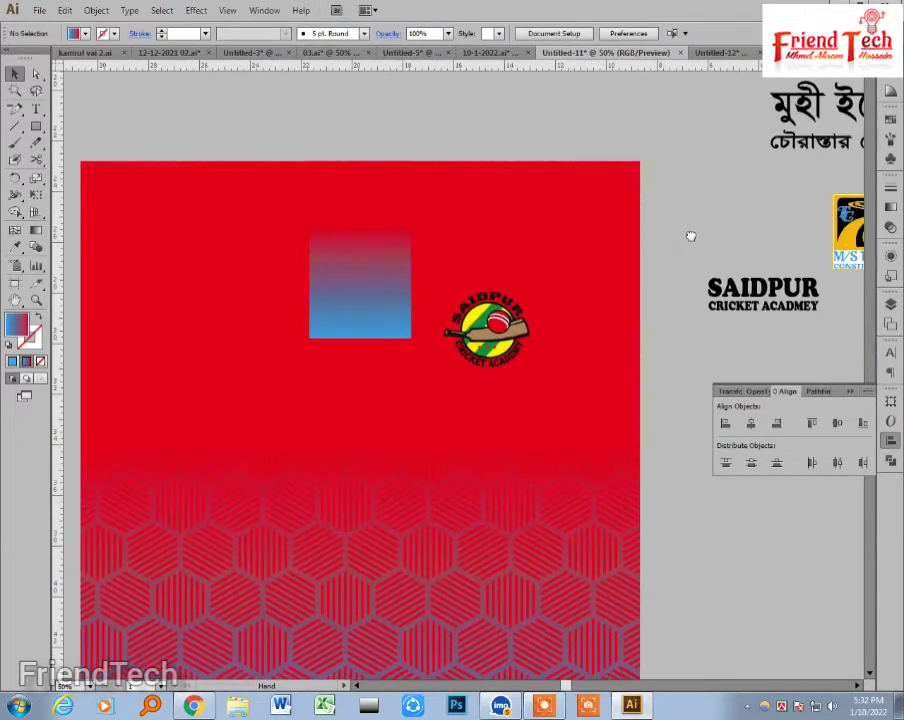
{"action": "left_click_drag", "start_coordinate": [818, 223], "coordinate": [648, 237]}
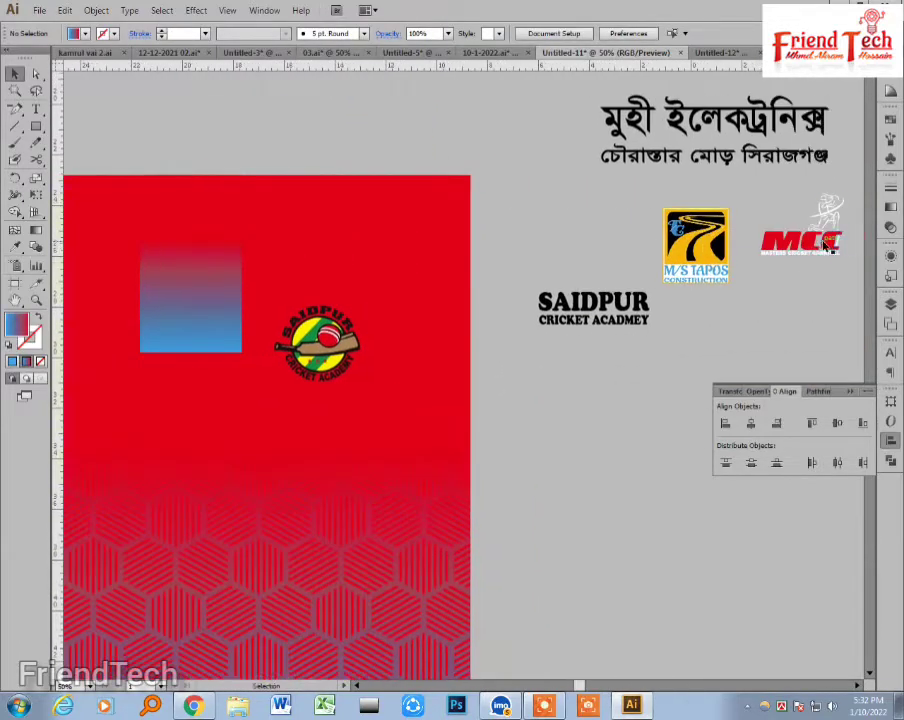
{"action": "left_click_drag", "start_coordinate": [826, 243], "coordinate": [111, 358]}
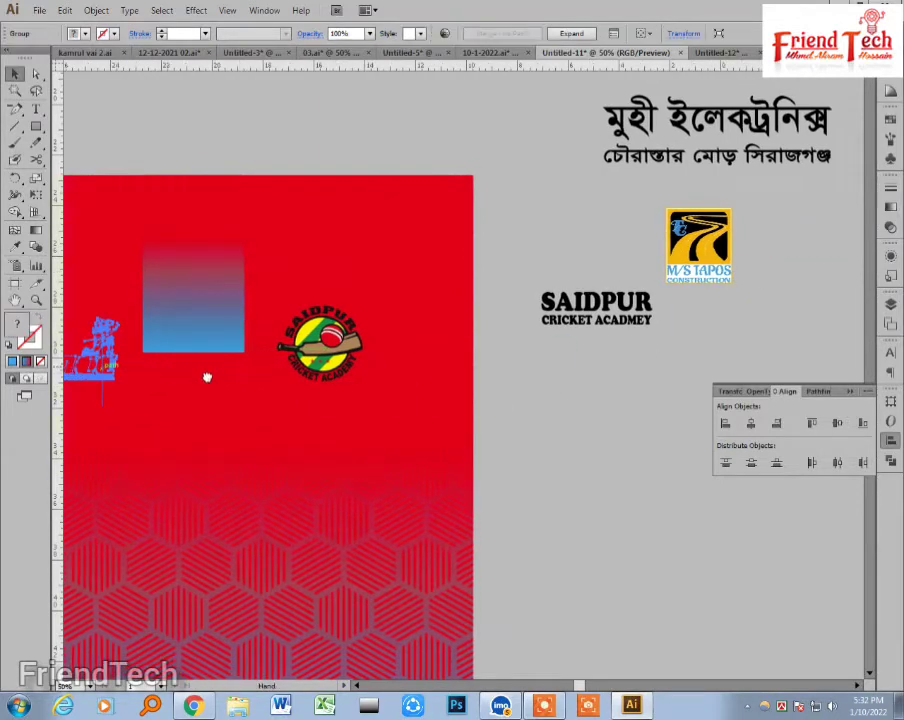
{"action": "left_click_drag", "start_coordinate": [207, 377], "coordinate": [314, 397]}
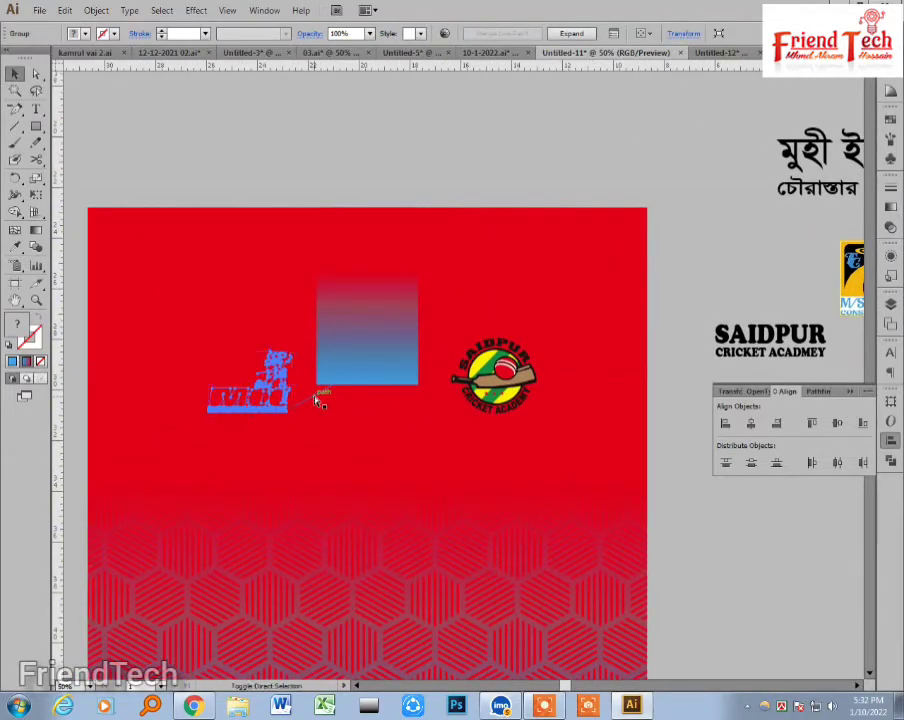
Step: Isolate the red MCC letters inside the logo group, fill them with white and leave isolation mode
{"action": "key", "text": "z"}
{"action": "left_click_drag", "start_coordinate": [143, 351], "coordinate": [240, 438]}
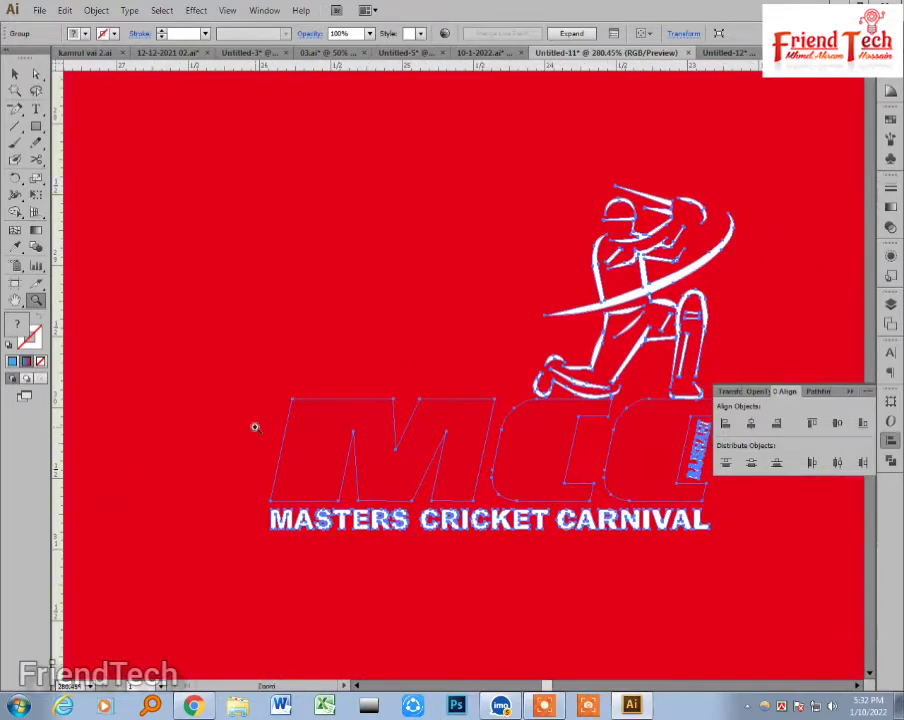
{"action": "key", "text": "v"}
{"action": "double_click", "coordinate": [456, 432]}
{"action": "double_click", "coordinate": [464, 436]}
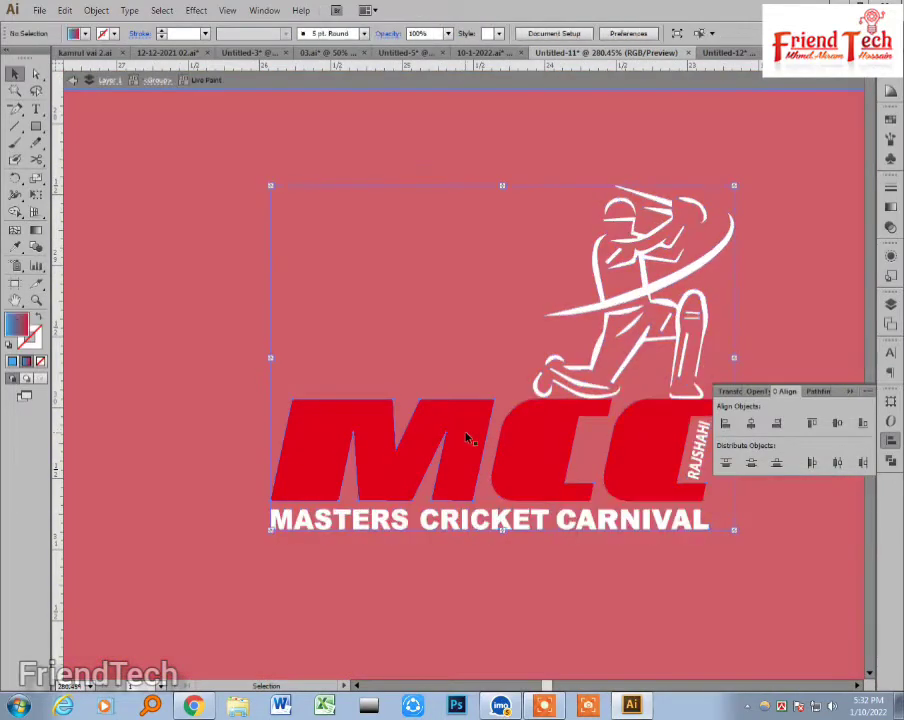
{"action": "left_click", "coordinate": [466, 438]}
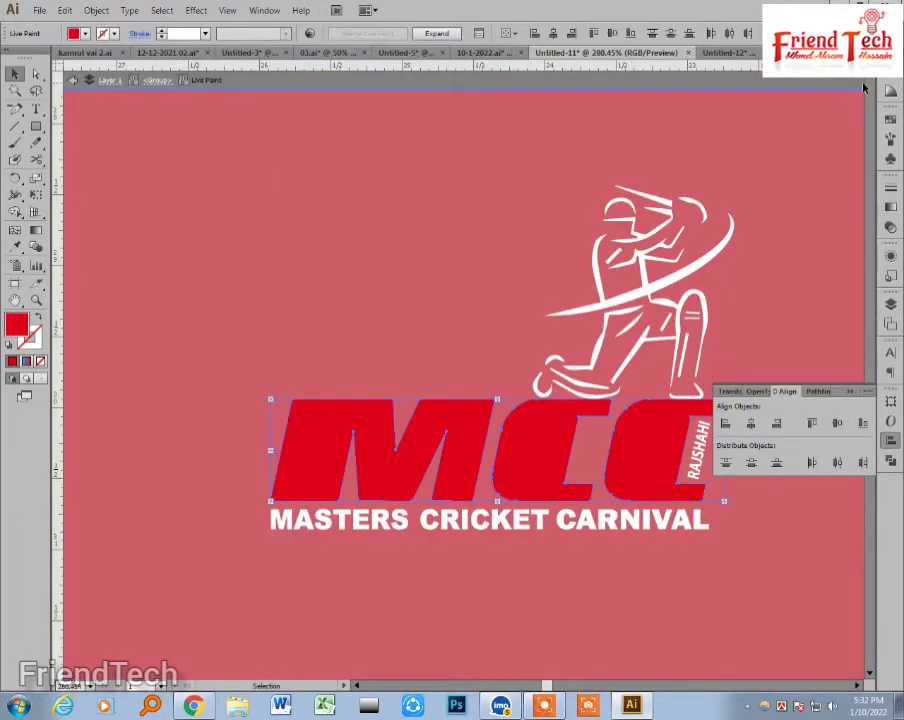
{"action": "left_click", "coordinate": [889, 119]}
{"action": "left_click", "coordinate": [742, 128]}
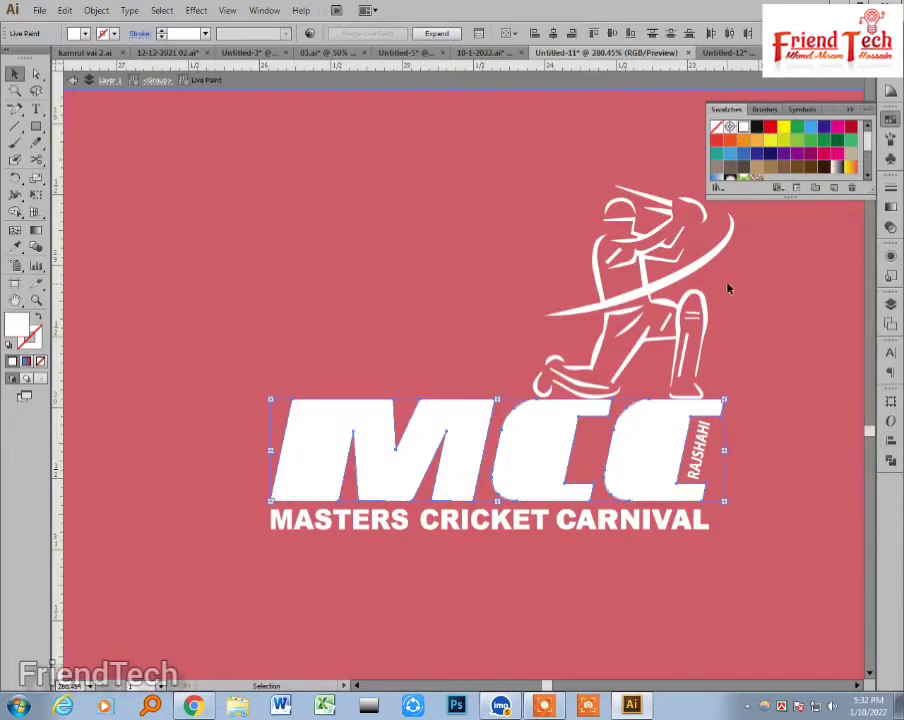
{"action": "left_click", "coordinate": [746, 284]}
{"action": "double_click", "coordinate": [746, 284]}
{"action": "key", "text": "ctrl+minus"}
{"action": "key", "text": "ctrl+minus"}
{"action": "key", "text": "ctrl+minus"}
{"action": "key", "text": "ctrl+minus"}
{"action": "key", "text": "ctrl+minus"}
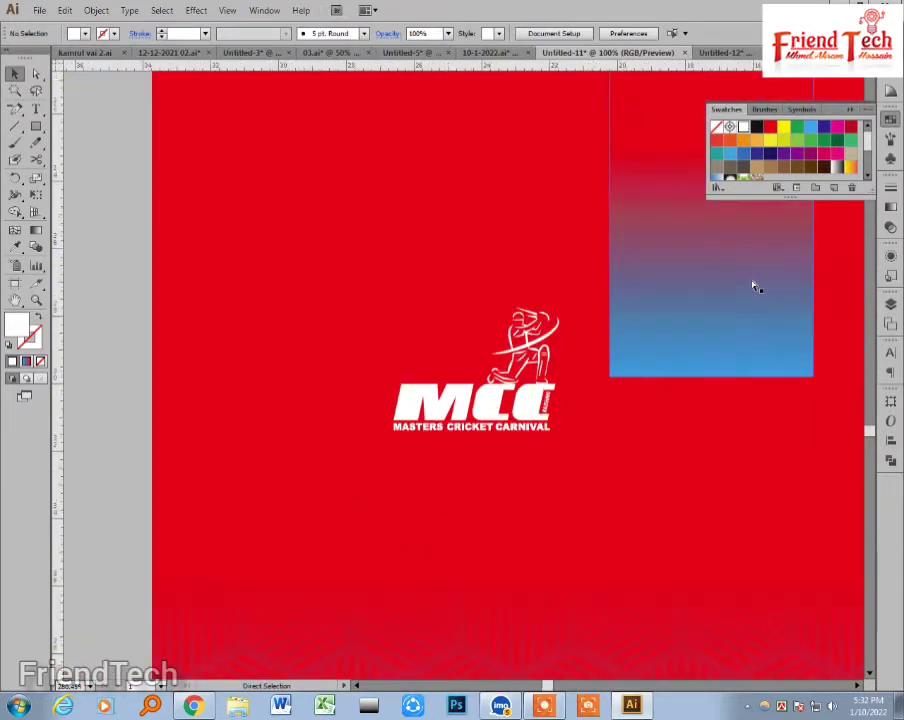
Step: Delete the small gradient spacing rectangle between the MCC logo and the round emblem
{"action": "key", "text": "space"}
{"action": "left_click_drag", "start_coordinate": [714, 315], "coordinate": [529, 300]}
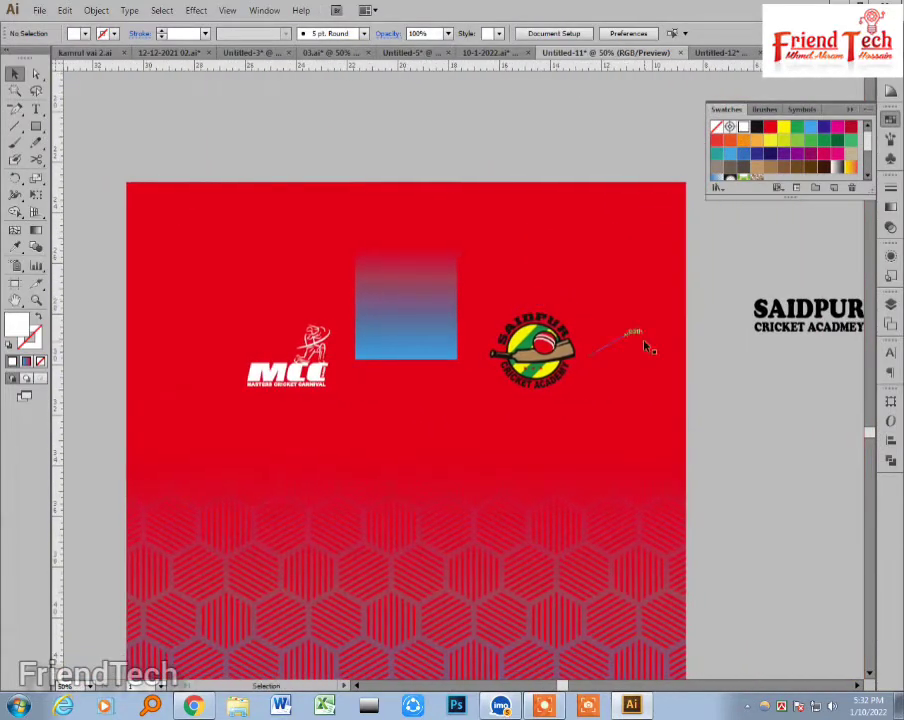
{"action": "left_click", "coordinate": [422, 336]}
{"action": "key", "text": "Delete"}
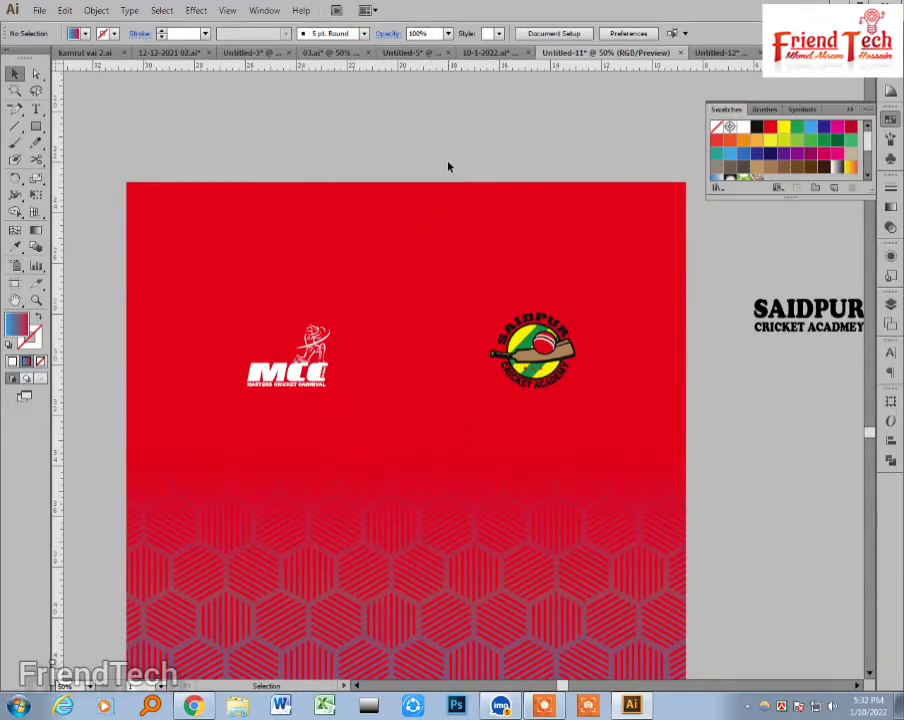
Step: Move the SAIDPUR CRICKET ACADMEY text onto the panel below the two logos and set its width to 14 in
{"action": "key", "text": "ctrl+minus"}
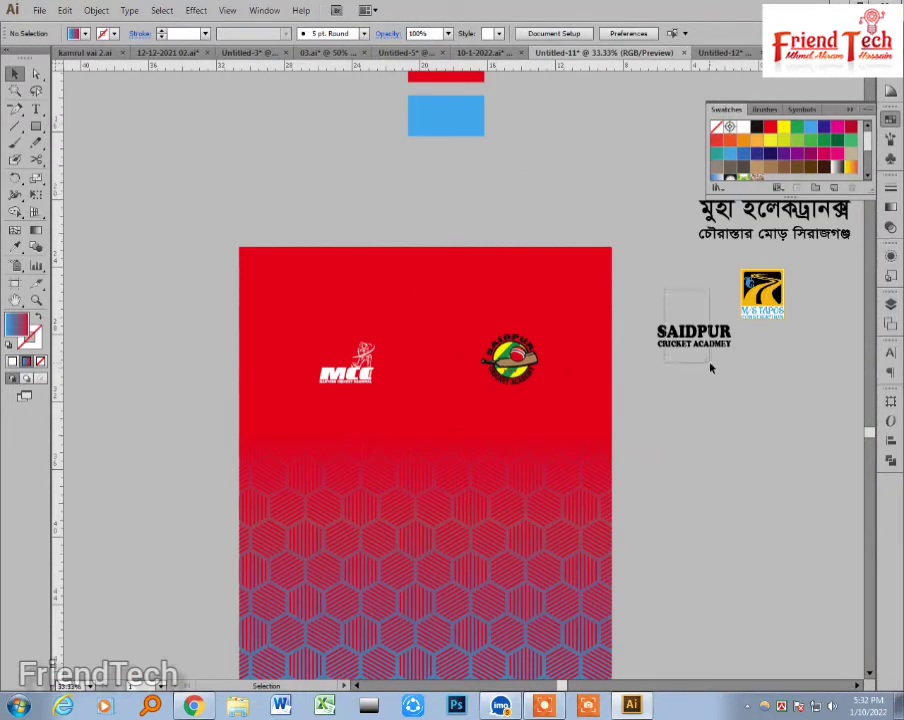
{"action": "left_click_drag", "start_coordinate": [710, 364], "coordinate": [434, 459]}
{"action": "key", "text": "ctrl+space"}
{"action": "left_click_drag", "start_coordinate": [306, 331], "coordinate": [541, 513]}
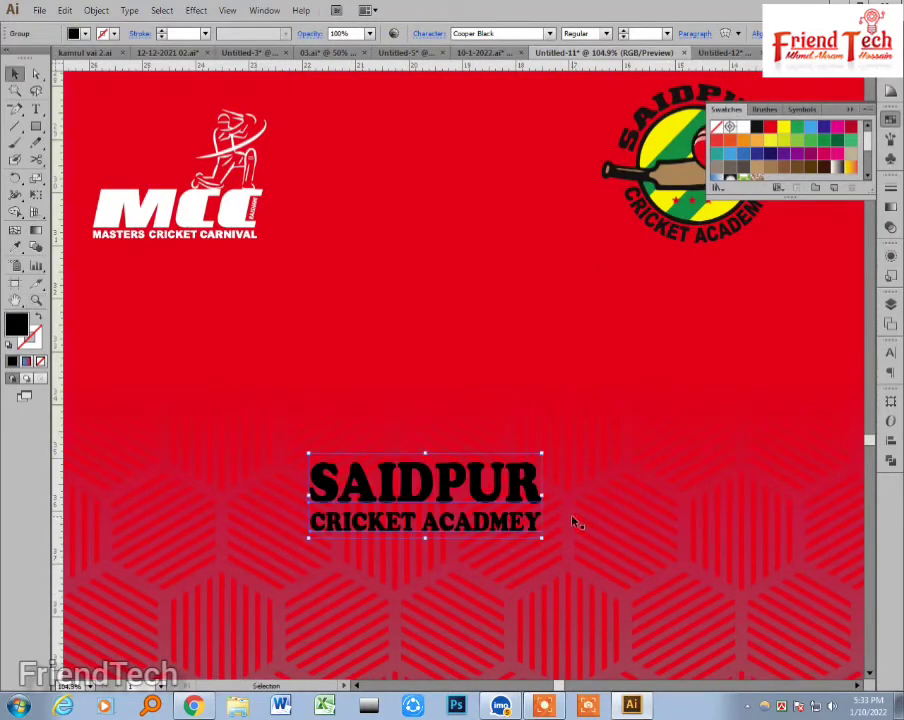
{"action": "left_click", "coordinate": [890, 401]}
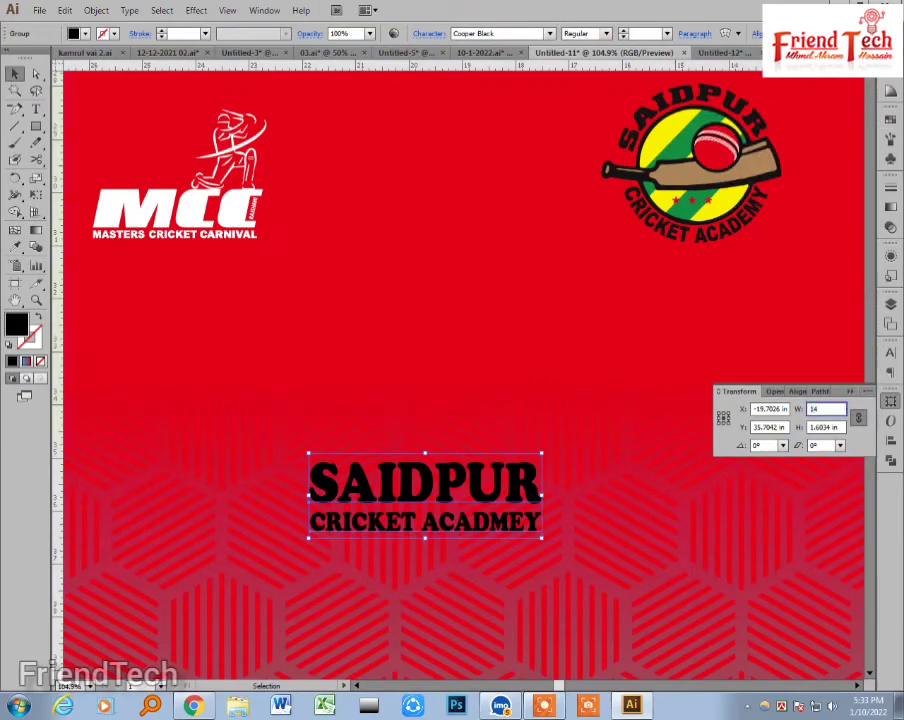
{"action": "type", "text": "14"}
{"action": "key", "text": "Return"}
Step: Fill the SAIDPUR CRICKET ACADMEY text with yellow and give it a 6 pt black stroke
{"action": "key", "text": "ctrl+minus"}
{"action": "key", "text": "ctrl+minus"}
{"action": "key", "text": "ctrl+minus"}
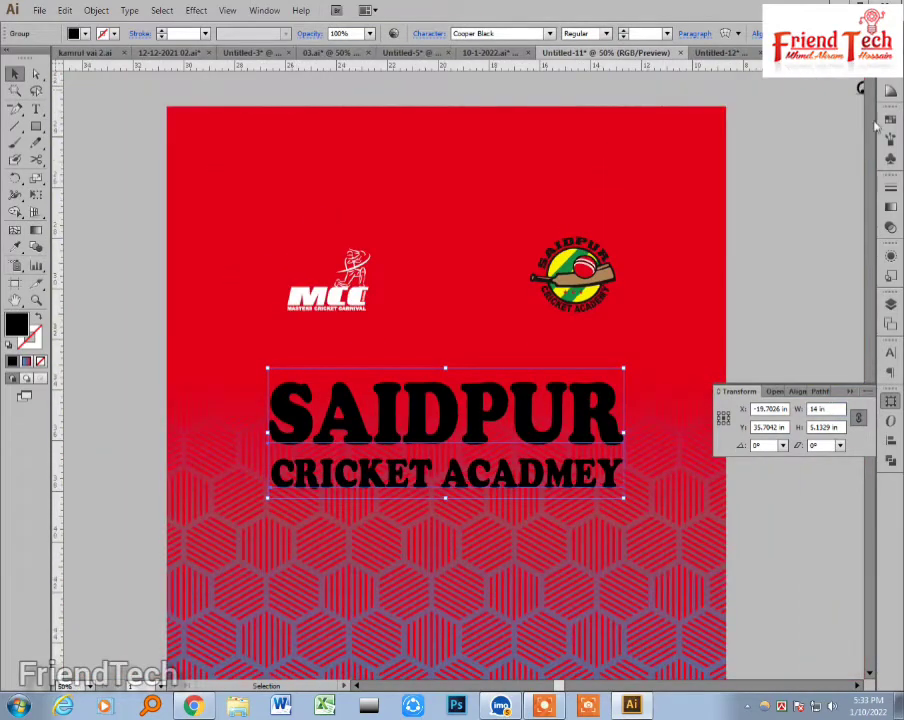
{"action": "left_click", "coordinate": [889, 120]}
{"action": "left_click", "coordinate": [784, 128]}
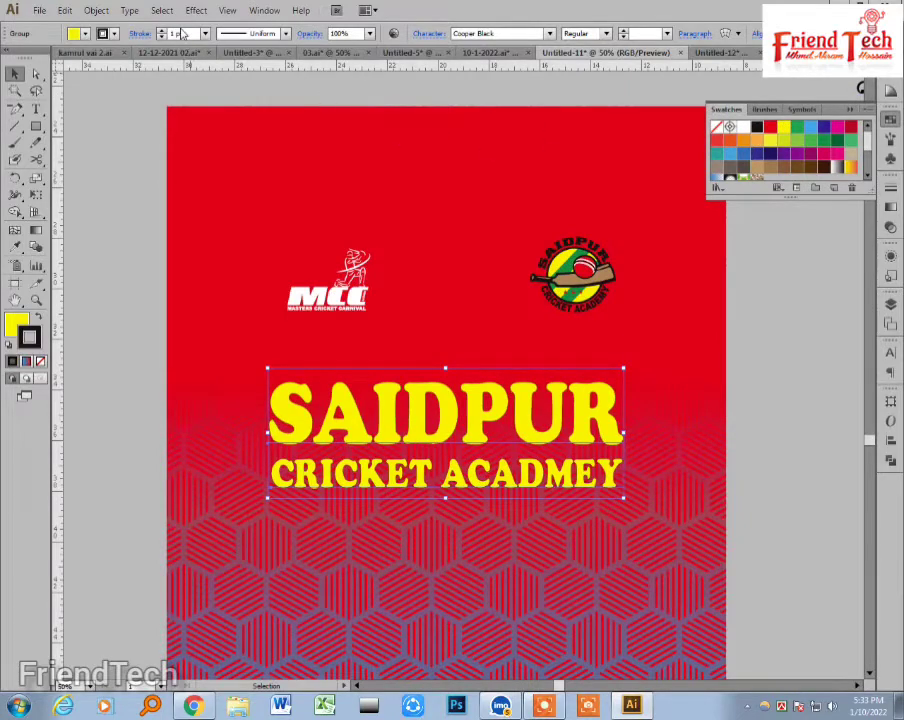
{"action": "type", "text": "0"}
{"action": "key", "text": "Return"}
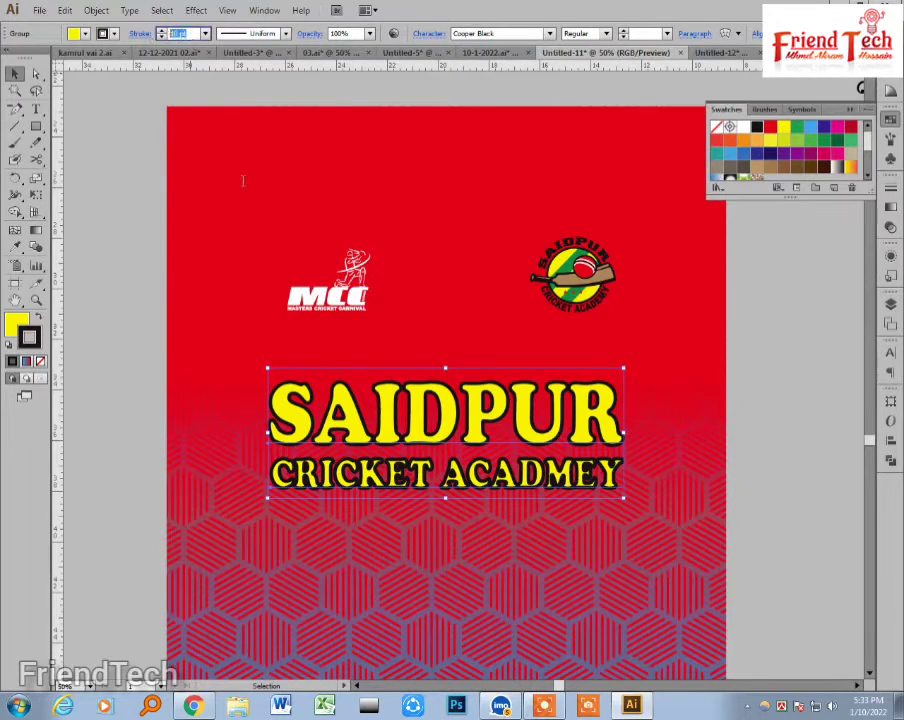
{"action": "key", "text": "Return"}
{"action": "left_click", "coordinate": [778, 420]}
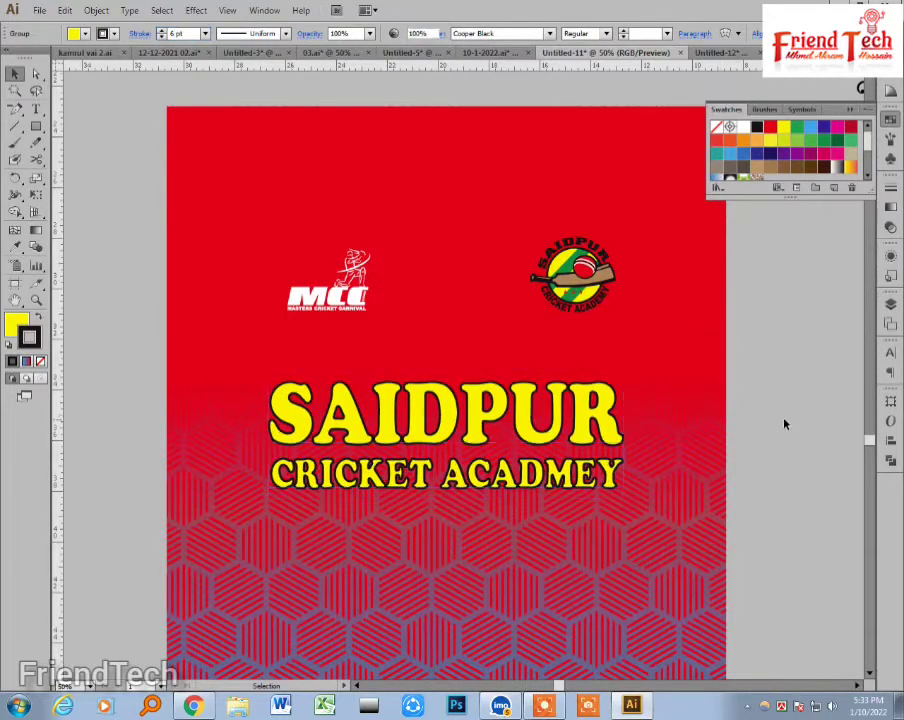
{"action": "left_click", "coordinate": [605, 432]}
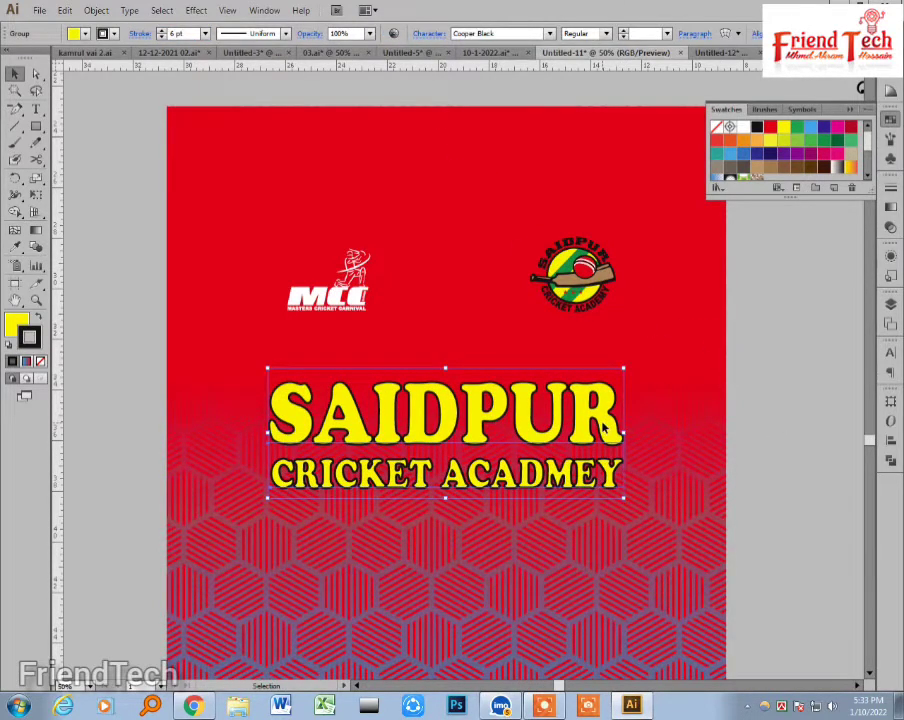
{"action": "left_click", "coordinate": [754, 387]}
{"action": "key", "text": "ctrl+minus"}
{"action": "key", "text": "ctrl+minus"}
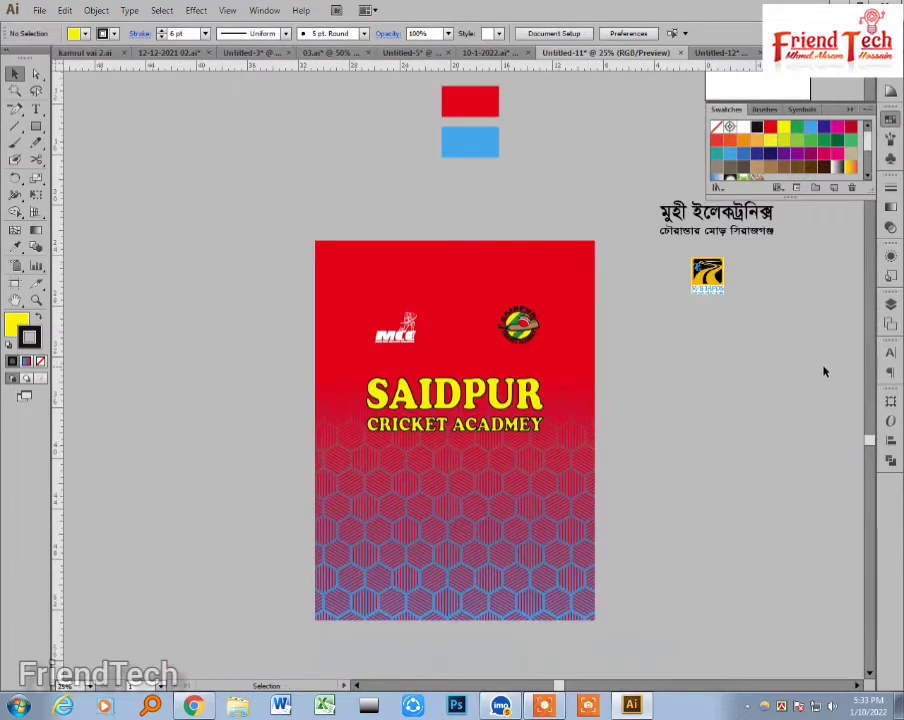
{"action": "left_click", "coordinate": [509, 397]}
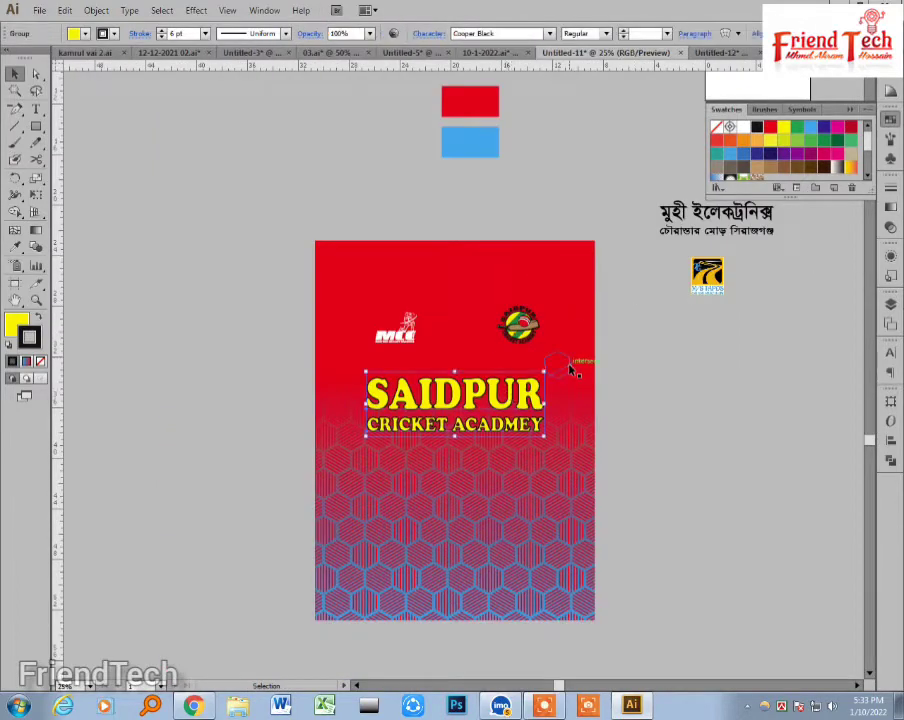
{"action": "left_click", "coordinate": [628, 390]}
Step: Group the red-to-blue panel with its logos and team name and place a duplicate beside it
{"action": "left_click_drag", "start_coordinate": [591, 365], "coordinate": [557, 358]}
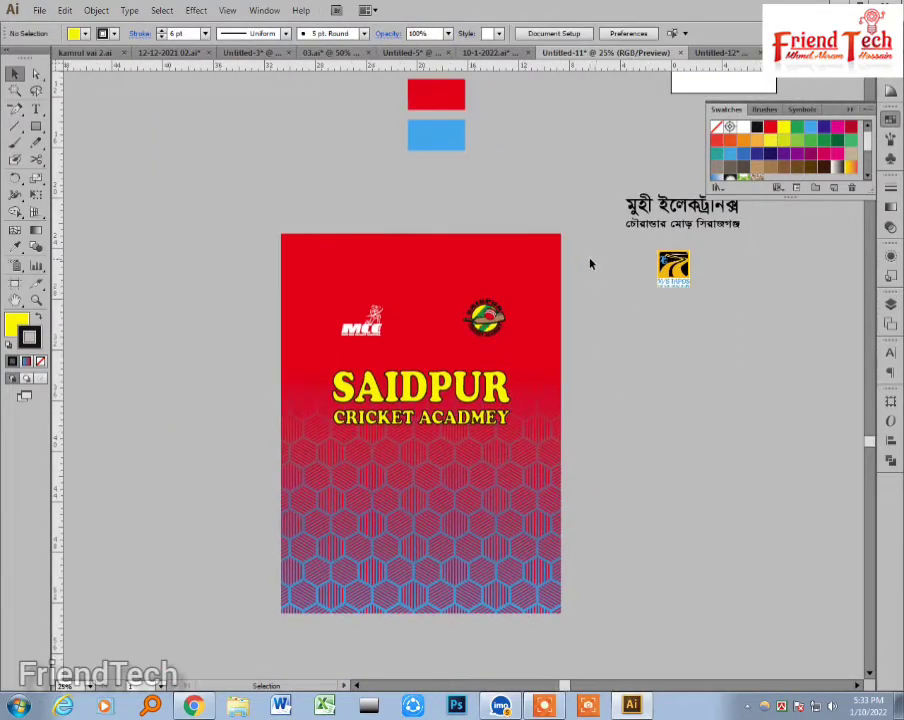
{"action": "left_click_drag", "start_coordinate": [572, 226], "coordinate": [264, 634]}
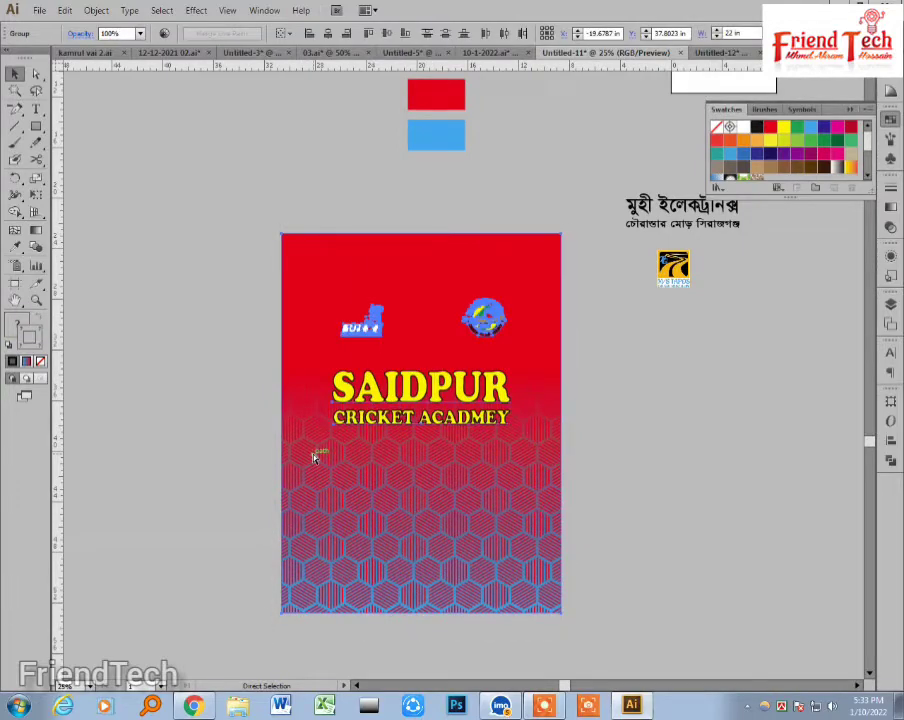
{"action": "left_click", "coordinate": [603, 446]}
{"action": "scroll", "coordinate": [576, 456], "scroll_direction": "left", "scroll_amount": 2}
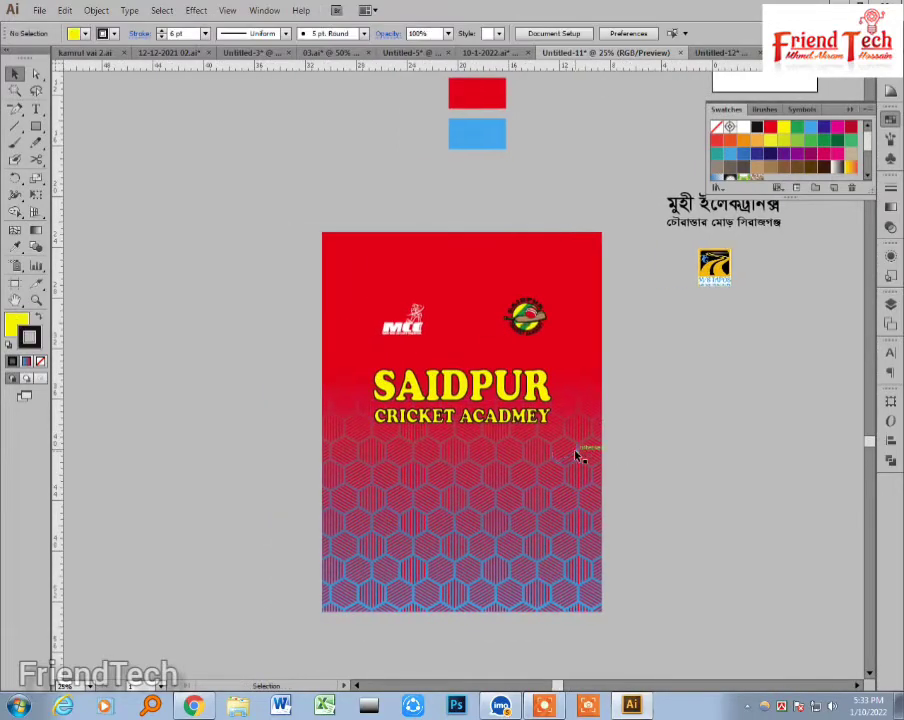
{"action": "left_click_drag", "start_coordinate": [566, 449], "coordinate": [264, 436]}
{"action": "left_click_drag", "start_coordinate": [173, 476], "coordinate": [477, 481], "text": "alt"}
{"action": "left_click", "coordinate": [646, 460]}
{"action": "left_click_drag", "start_coordinate": [639, 450], "coordinate": [664, 448]}
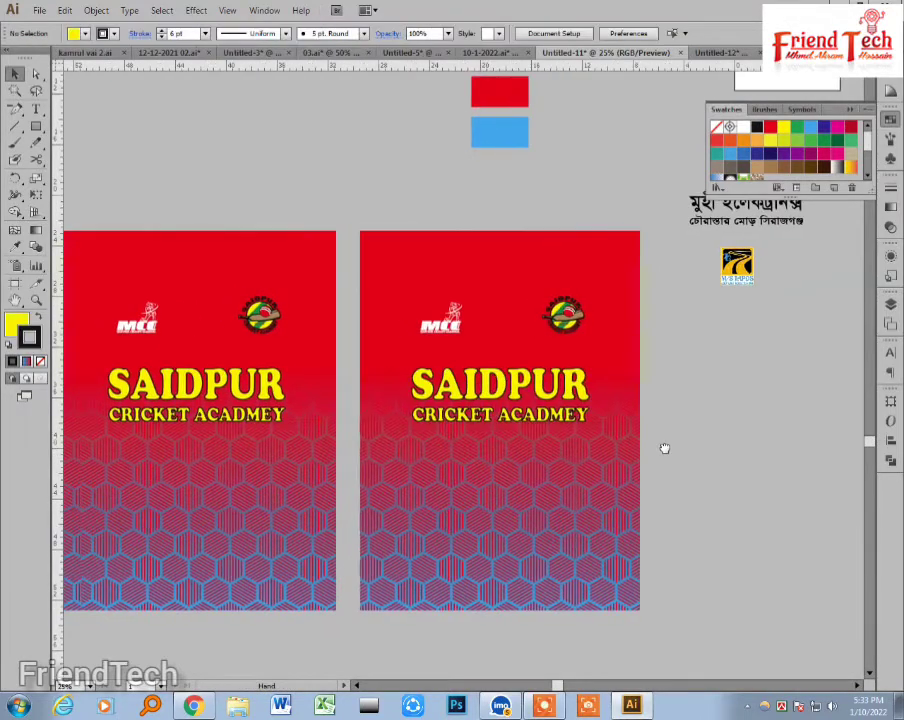
Step: Isolate the duplicated panel group and delete its team name text, round emblem and MCC logo
{"action": "key", "text": "z"}
{"action": "left_click_drag", "start_coordinate": [389, 206], "coordinate": [711, 494]}
{"action": "key", "text": "v"}
{"action": "left_click", "coordinate": [494, 472]}
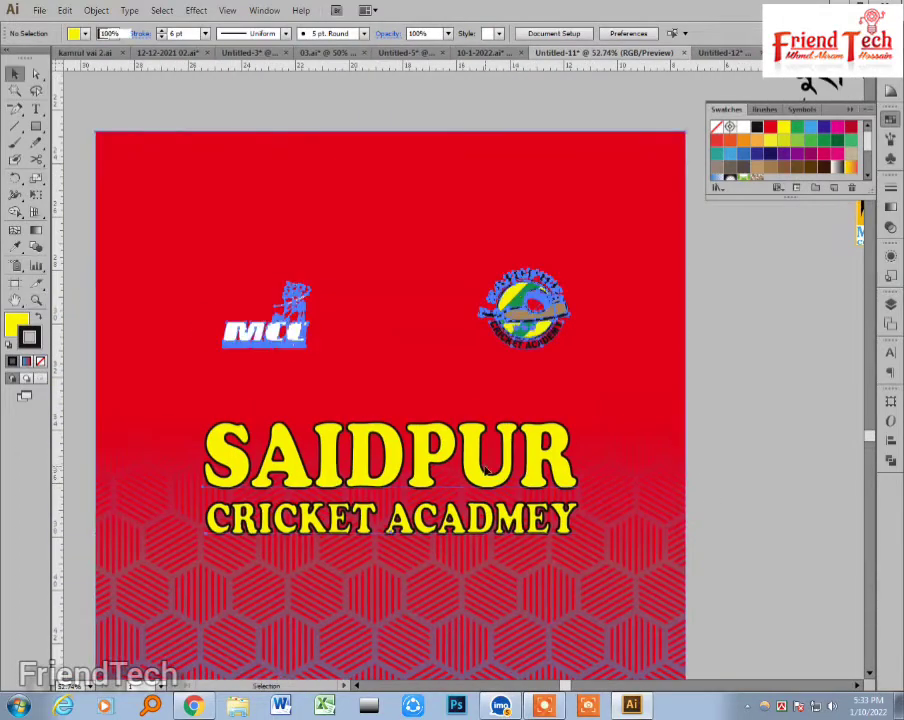
{"action": "double_click", "coordinate": [494, 472]}
{"action": "left_click", "coordinate": [494, 472]}
{"action": "key", "text": "Delete"}
{"action": "left_click", "coordinate": [524, 308]}
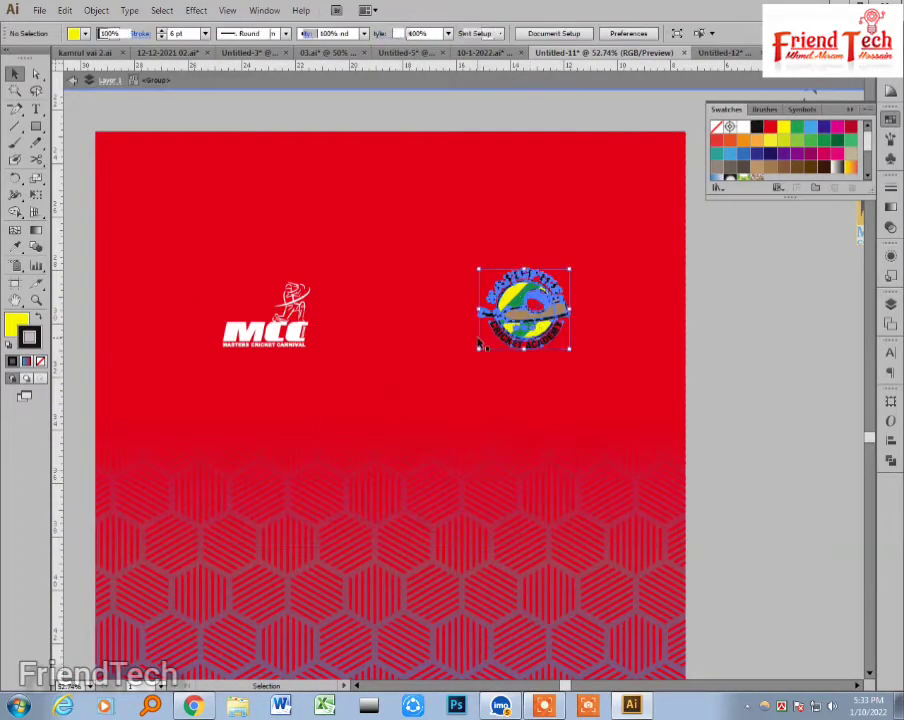
{"action": "key", "text": "Delete"}
{"action": "left_click", "coordinate": [286, 342]}
{"action": "key", "text": "Delete"}
Step: Add the player's name as text on the upper part of the blank panel and set its width to 10 in
{"action": "left_click_drag", "start_coordinate": [359, 260], "coordinate": [341, 333]}
{"action": "key", "text": "t"}
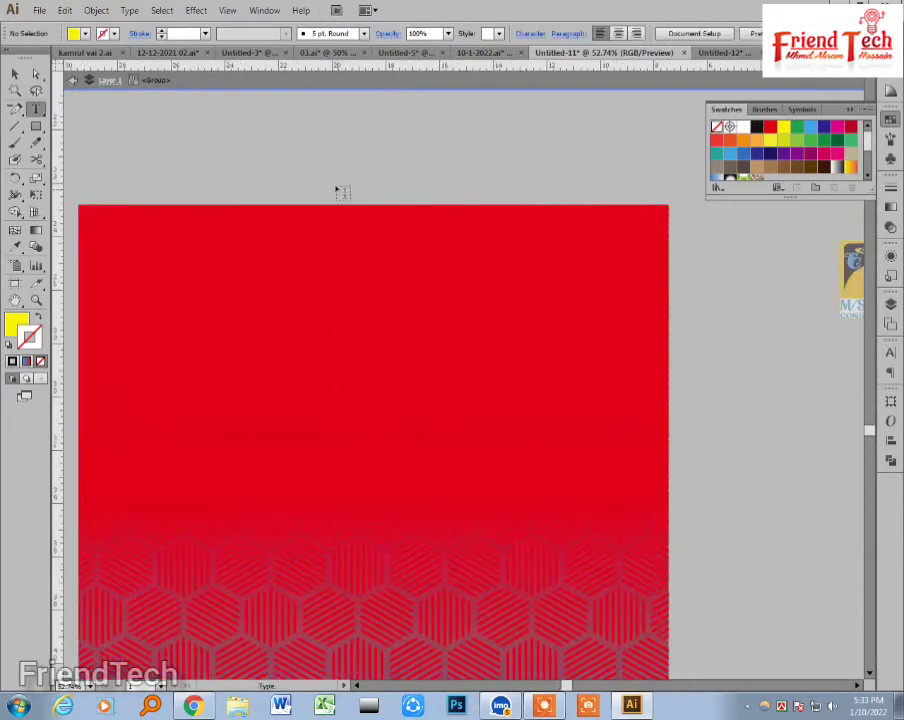
{"action": "left_click", "coordinate": [328, 166]}
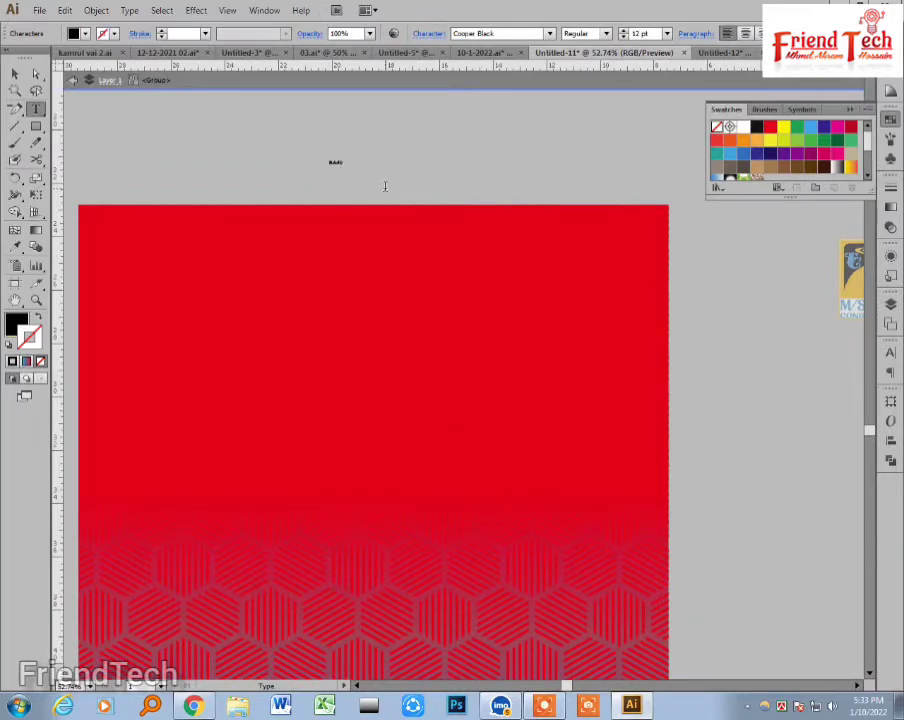
{"action": "left_click", "coordinate": [15, 73]}
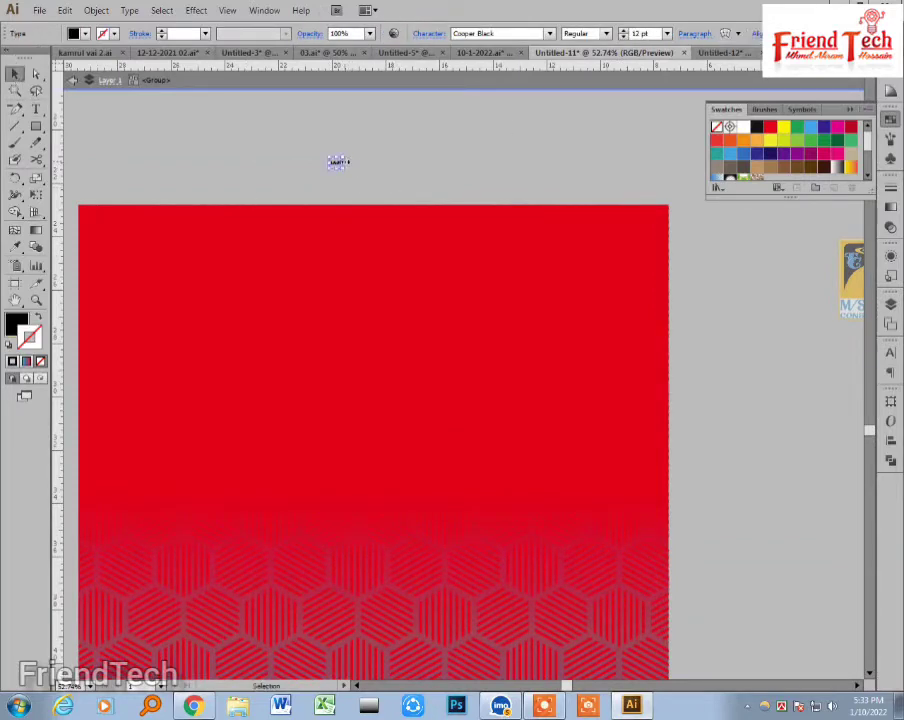
{"action": "left_click_drag", "start_coordinate": [344, 164], "coordinate": [408, 290]}
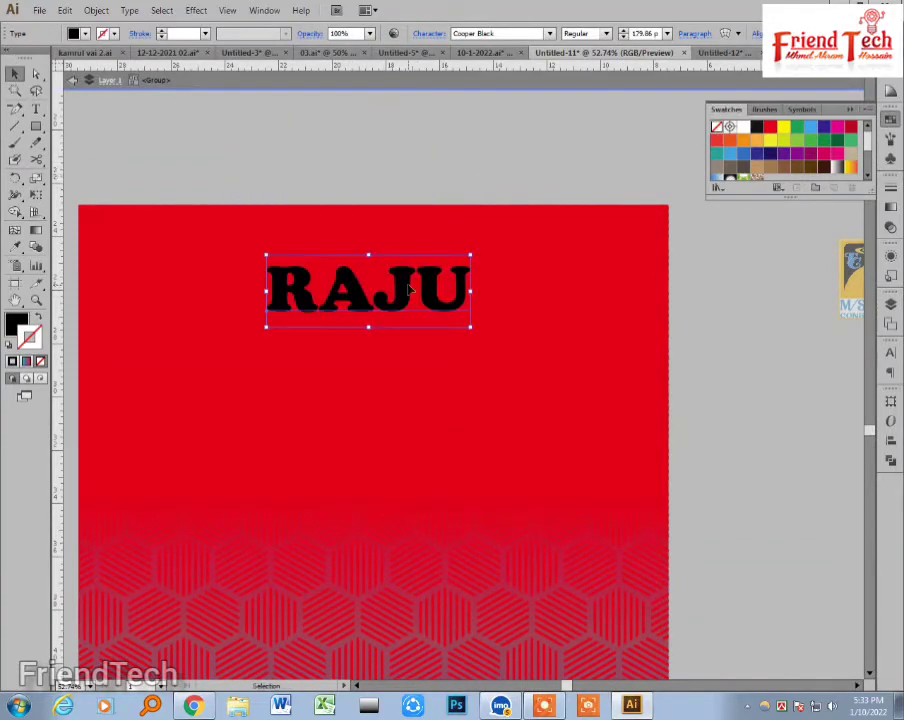
{"action": "left_click", "coordinate": [891, 401]}
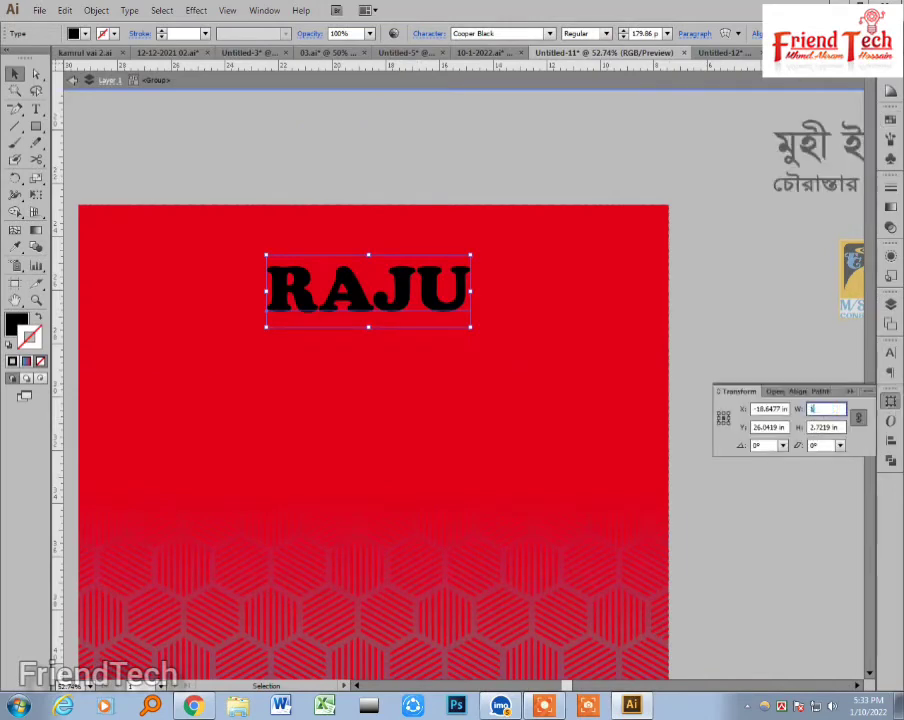
{"action": "type", "text": "10"}
{"action": "key", "text": "Return"}
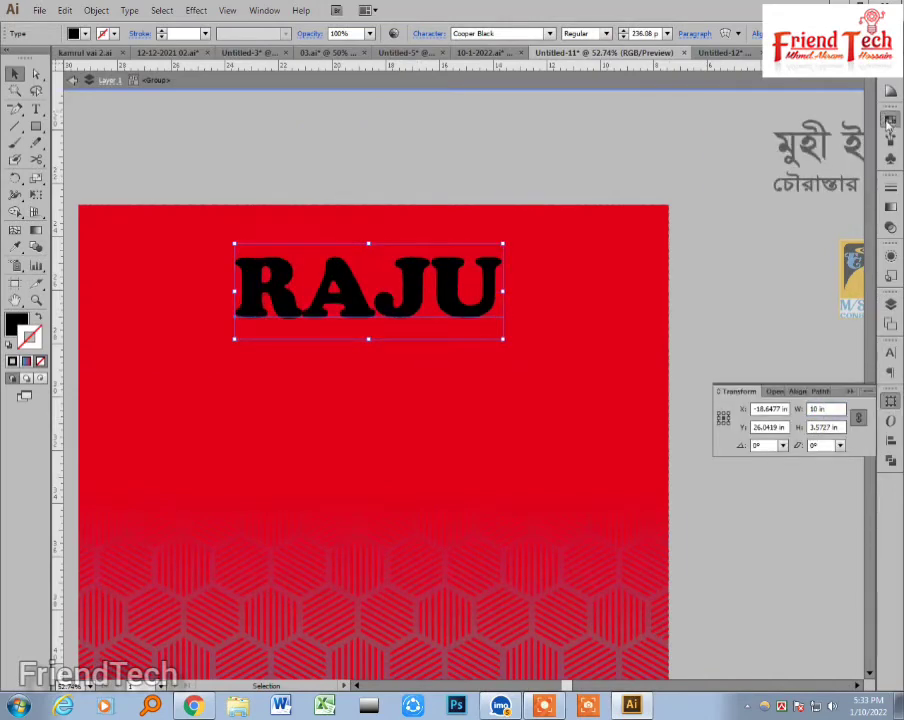
Step: Fill the player's name with white and give it a 5 pt black stroke
{"action": "left_click", "coordinate": [889, 122]}
{"action": "left_click", "coordinate": [741, 128]}
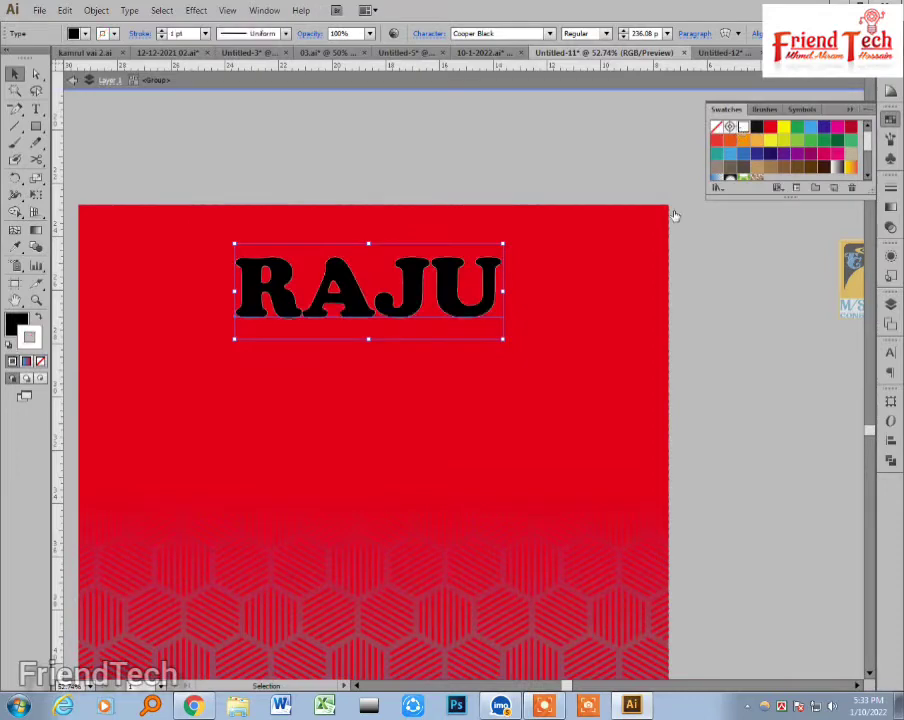
{"action": "left_click", "coordinate": [40, 318]}
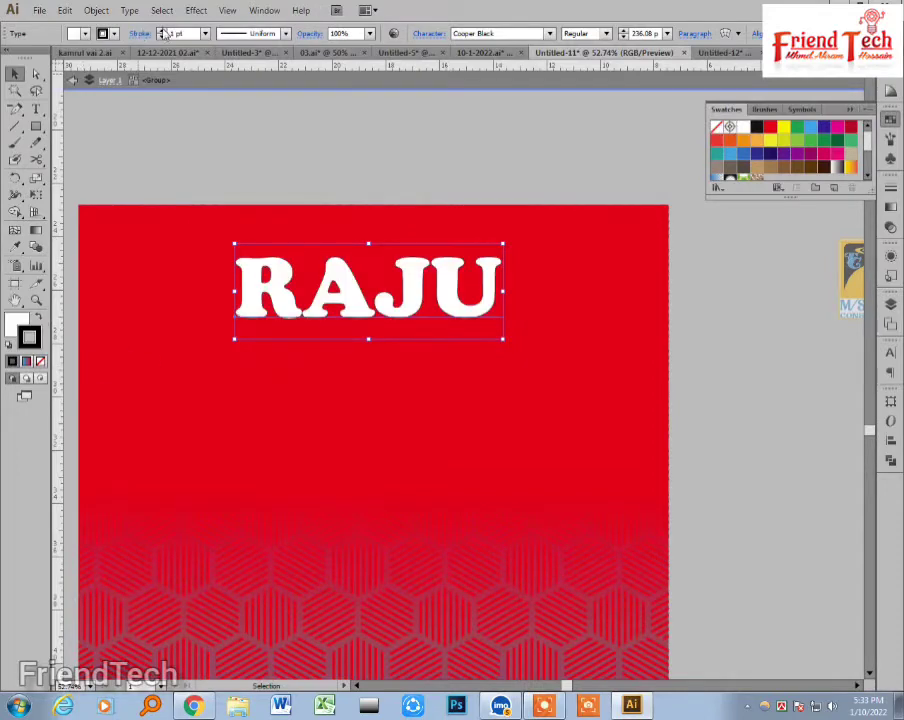
{"action": "left_click", "coordinate": [162, 30]}
{"action": "left_click", "coordinate": [162, 30]}
{"action": "left_click", "coordinate": [162, 30]}
{"action": "left_click", "coordinate": [162, 30]}
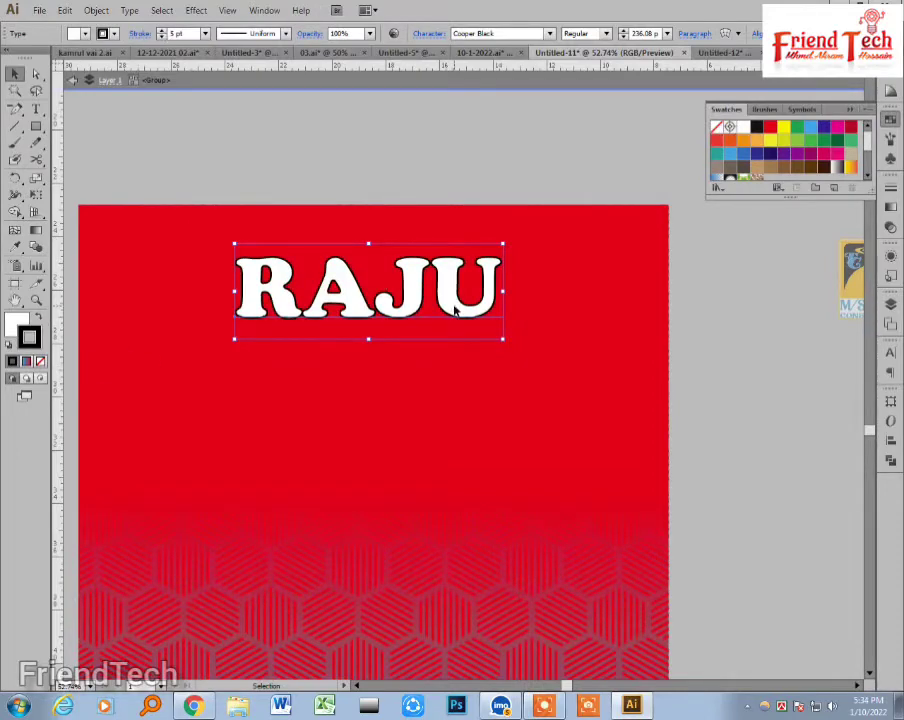
Step: Move the player's name lower on the panel and create a 4 in by 5 in rectangle above it
{"action": "left_click_drag", "start_coordinate": [455, 311], "coordinate": [455, 420]}
{"action": "key", "text": "m"}
{"action": "left_click", "coordinate": [411, 256]}
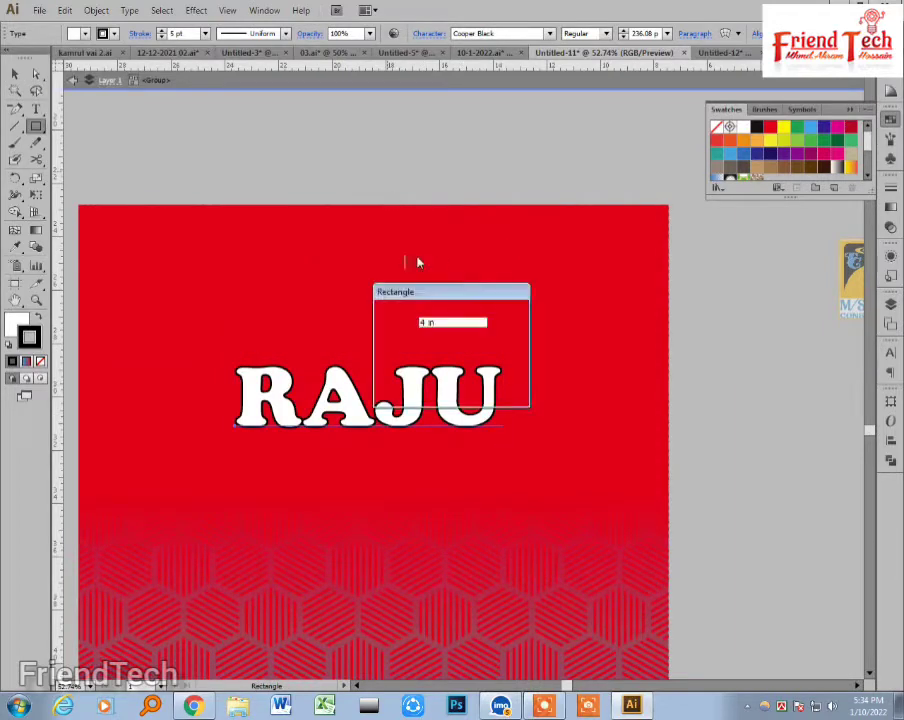
{"action": "key", "text": "Tab"}
{"action": "type", "text": "5"}
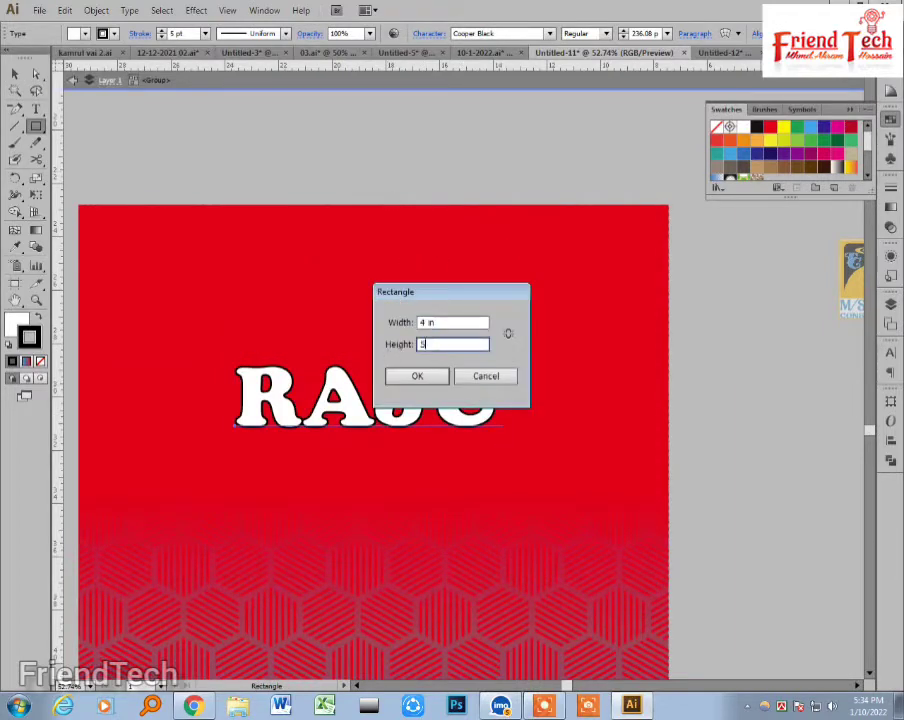
{"action": "key", "text": "Return"}
Step: Align the spacing rectangle to the panel's top edge, centred horizontally
{"action": "key", "text": "v"}
{"action": "left_click_drag", "start_coordinate": [455, 277], "coordinate": [387, 289]}
{"action": "left_click", "coordinate": [305, 449]}
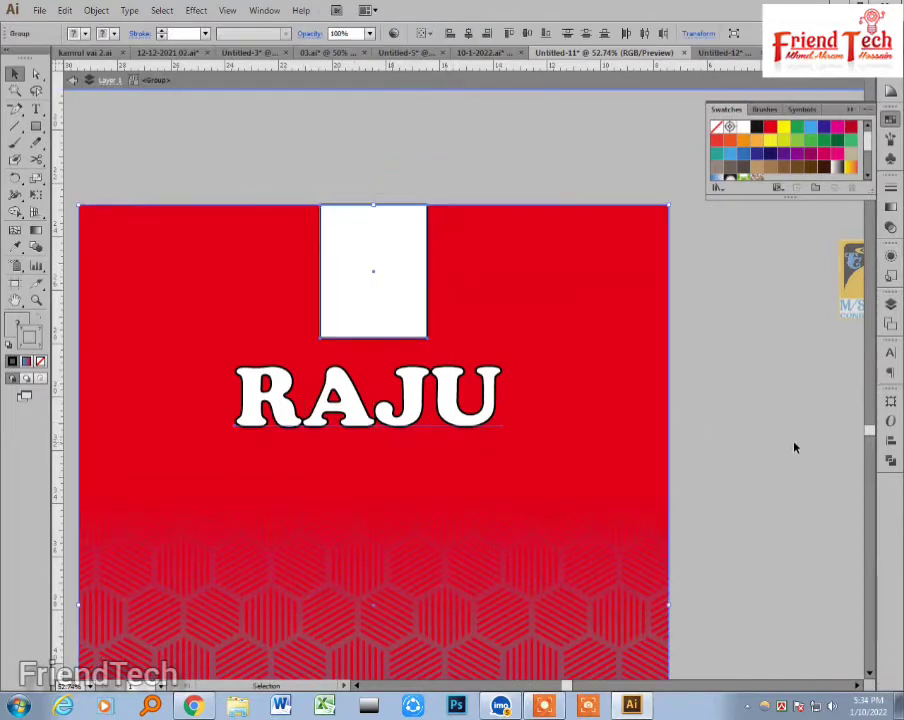
{"action": "left_click", "coordinate": [886, 441]}
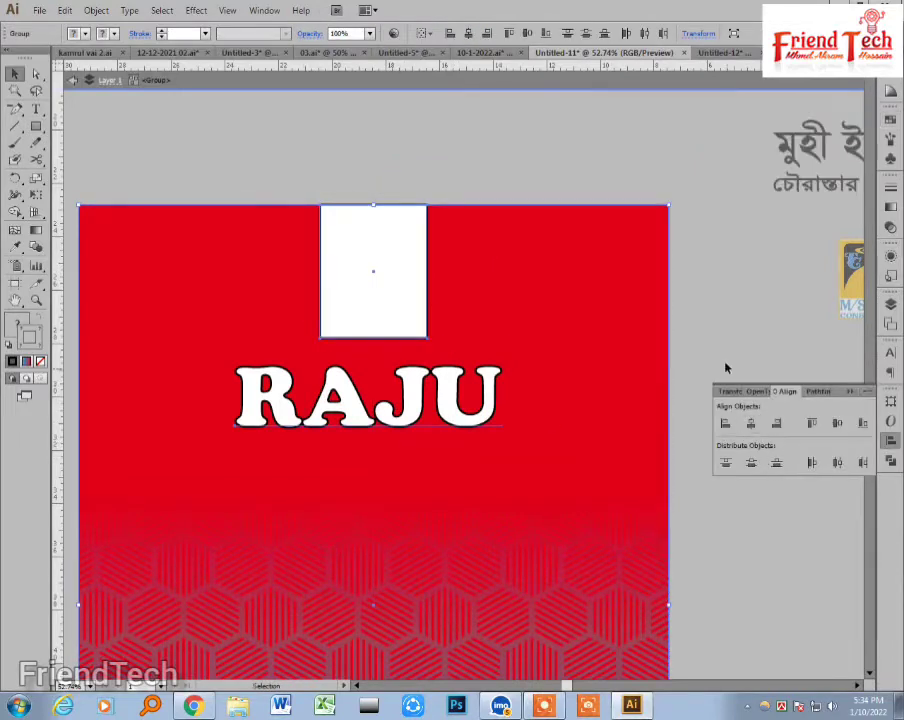
{"action": "left_click", "coordinate": [724, 292]}
Step: Move the player's name up just below the spacing rectangle and delete the rectangle
{"action": "left_click_drag", "start_coordinate": [470, 412], "coordinate": [477, 390]}
{"action": "left_click", "coordinate": [406, 272]}
{"action": "key", "text": "Delete"}
Step: Duplicate the player's name farther down the panel and change the copy's text to 7
{"action": "left_click_drag", "start_coordinate": [414, 355], "coordinate": [450, 451]}
{"action": "double_click", "coordinate": [425, 432]}
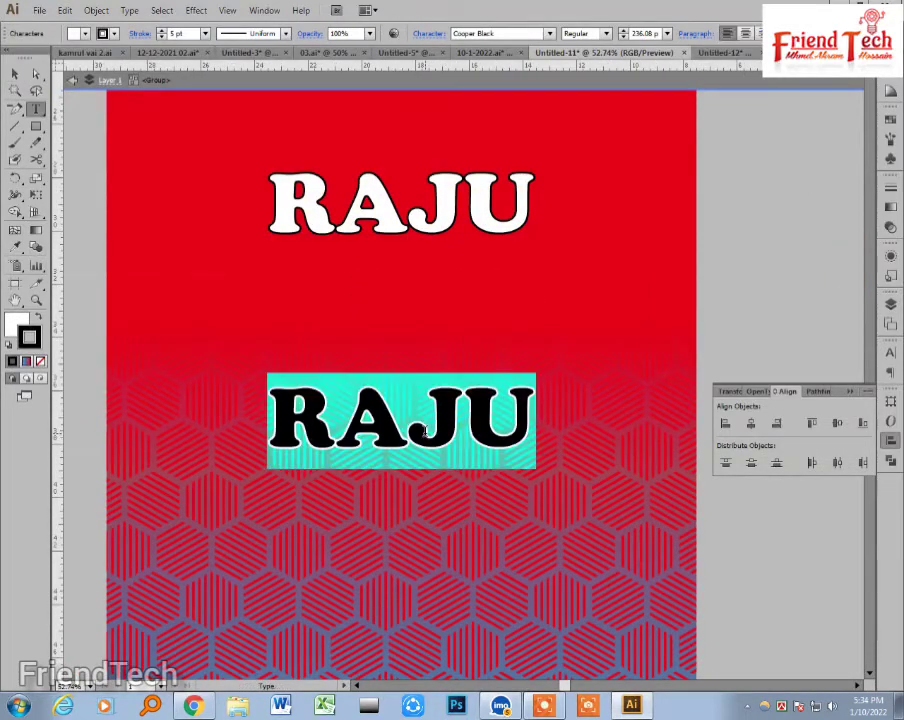
{"action": "type", "text": "7"}
{"action": "left_click", "coordinate": [15, 74]}
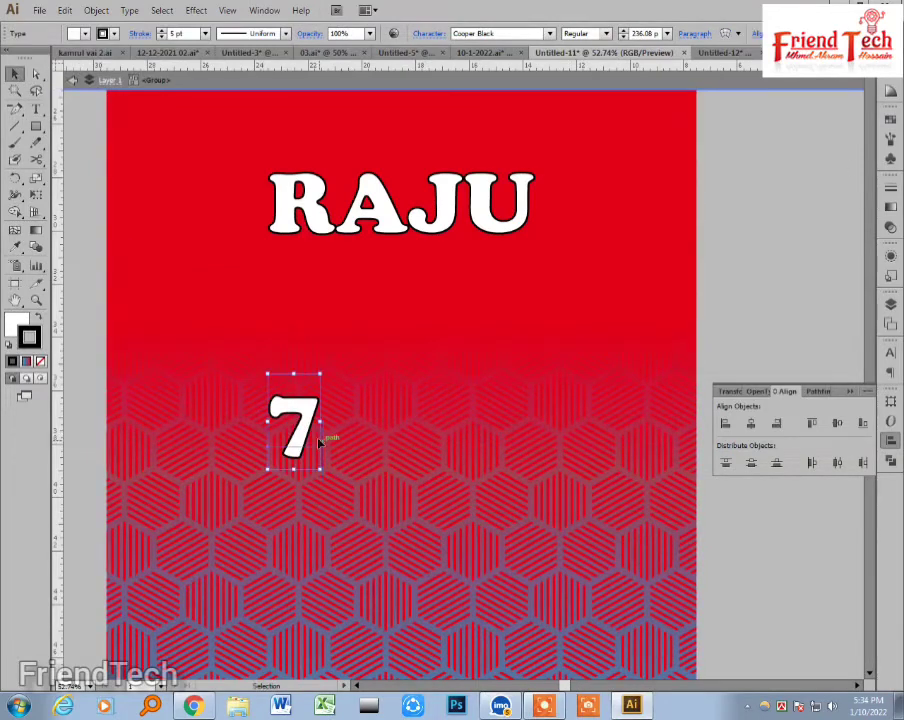
Step: Enlarge the 7 to about 7.7 in wide and position it centrally below the player's name
{"action": "left_click_drag", "start_coordinate": [320, 428], "coordinate": [398, 455]}
{"action": "left_click_drag", "start_coordinate": [344, 465], "coordinate": [396, 519]}
{"action": "left_click_drag", "start_coordinate": [404, 346], "coordinate": [416, 427]}
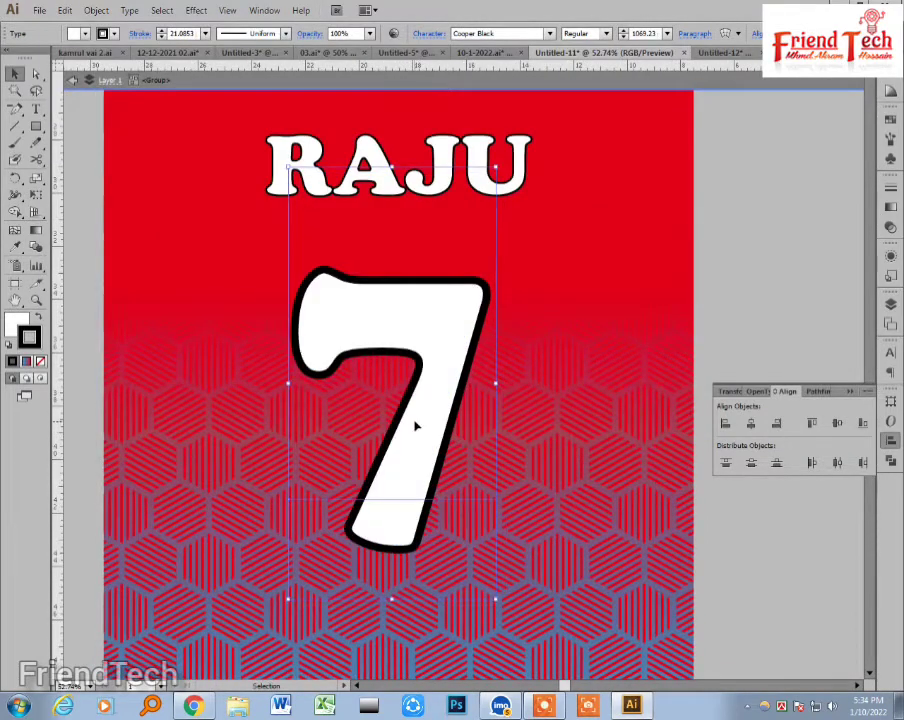
Step: Measure the visible size of the 7 with a temporary rectangle drawn over it, and delete the rectangle
{"action": "key", "text": "m"}
{"action": "left_click_drag", "start_coordinate": [288, 265], "coordinate": [504, 551]}
{"action": "key", "text": "v"}
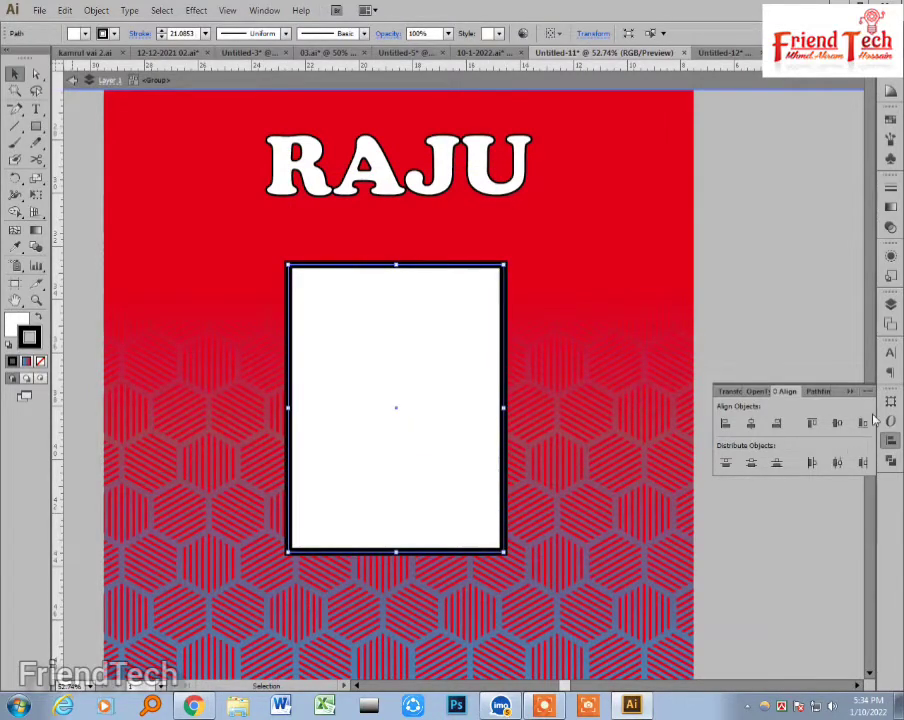
{"action": "key", "text": "Delete"}
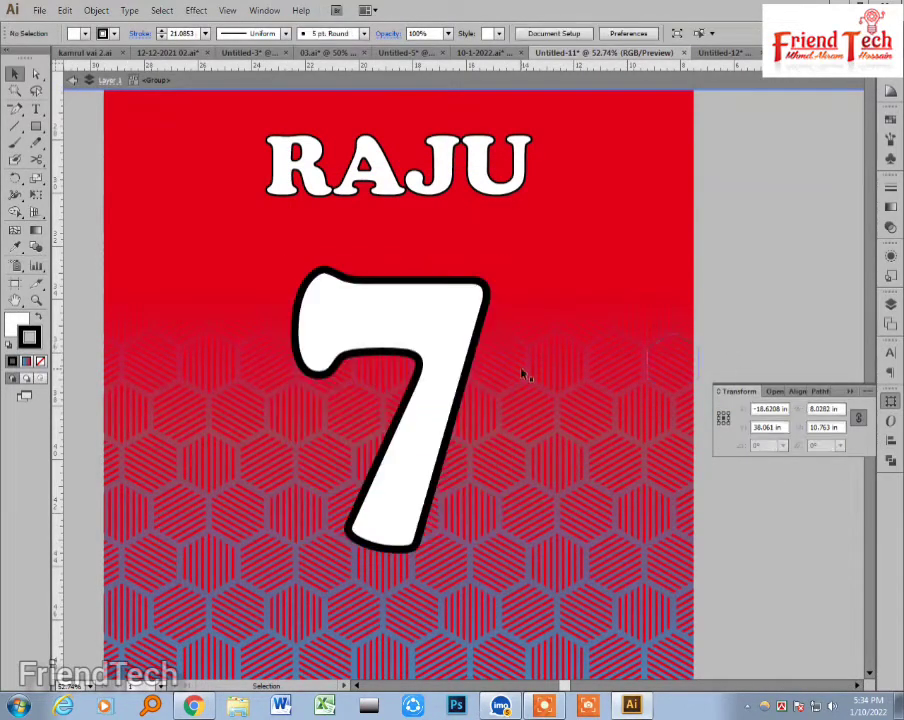
Step: Set the stroke weight of the large 7 to 15 pt
{"action": "left_click", "coordinate": [438, 351]}
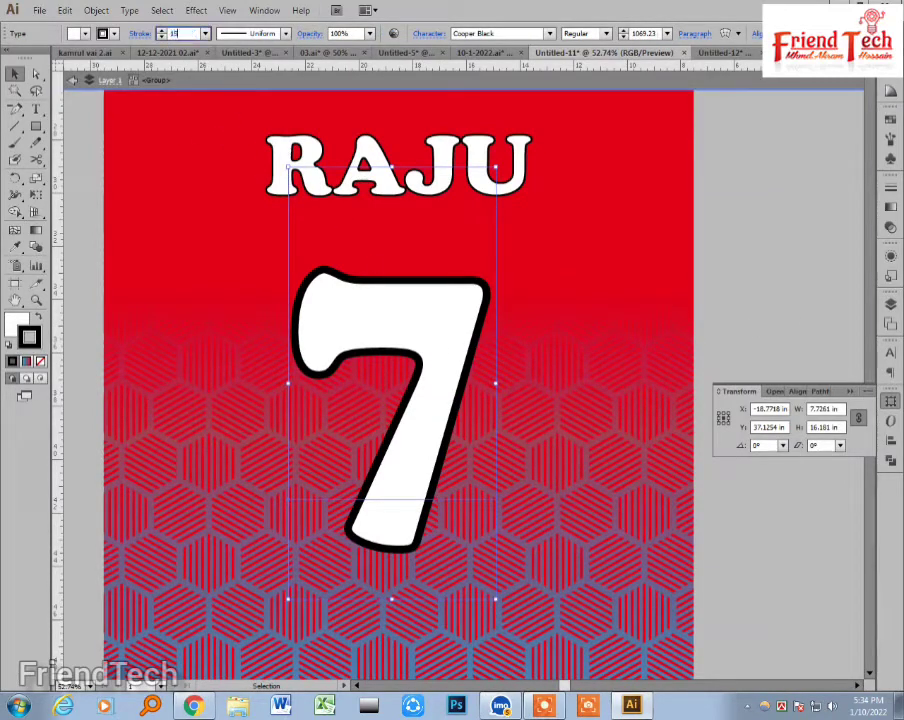
{"action": "key", "text": "Return"}
{"action": "left_click", "coordinate": [755, 295]}
Step: Leave isolation mode, bring the মুহী ইলেকট্রনিক্স sponsor text to the front and place it below the 7
{"action": "left_click_drag", "start_coordinate": [754, 297], "coordinate": [734, 185]}
{"action": "key", "text": "ctrl+minus"}
{"action": "key", "text": "ctrl+minus"}
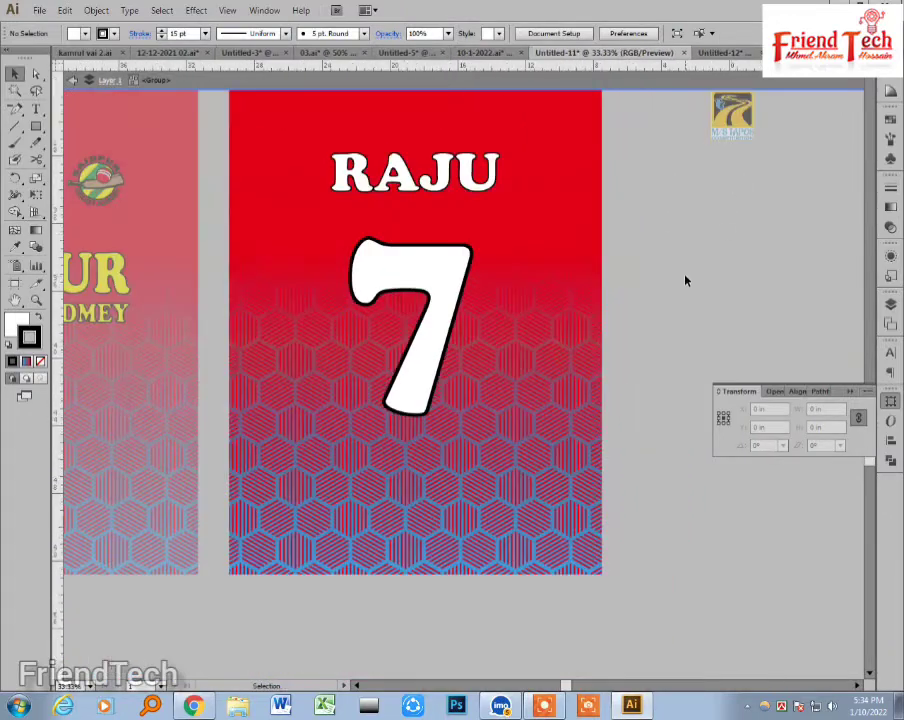
{"action": "left_click_drag", "start_coordinate": [685, 281], "coordinate": [605, 391]}
{"action": "left_click_drag", "start_coordinate": [743, 197], "coordinate": [631, 509]}
{"action": "left_click_drag", "start_coordinate": [640, 413], "coordinate": [666, 204]}
{"action": "key", "text": "ctrl+shift+bracketright"}
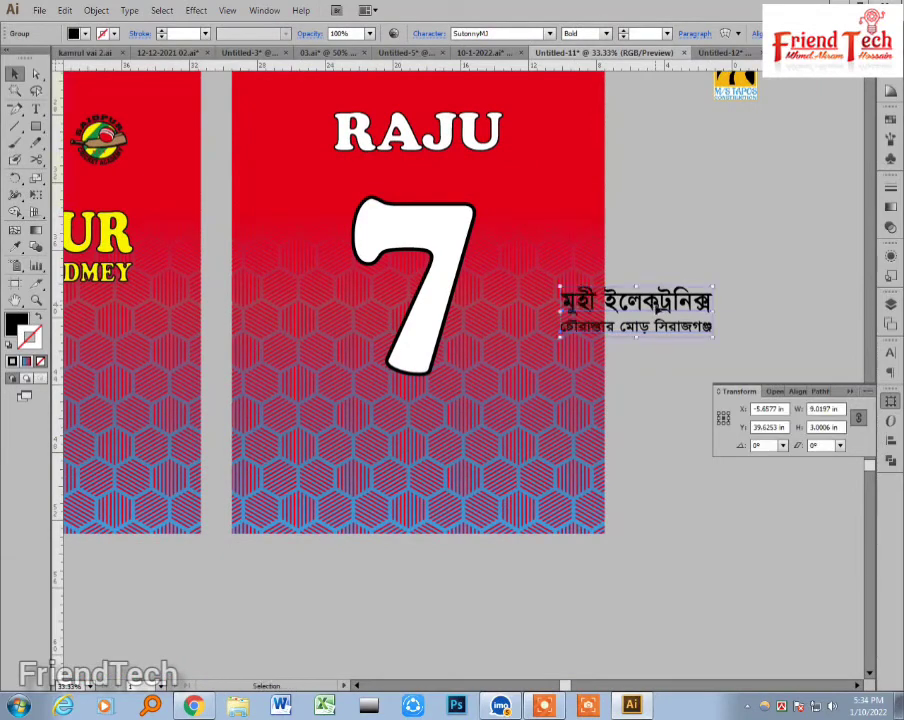
{"action": "left_click_drag", "start_coordinate": [667, 312], "coordinate": [448, 444]}
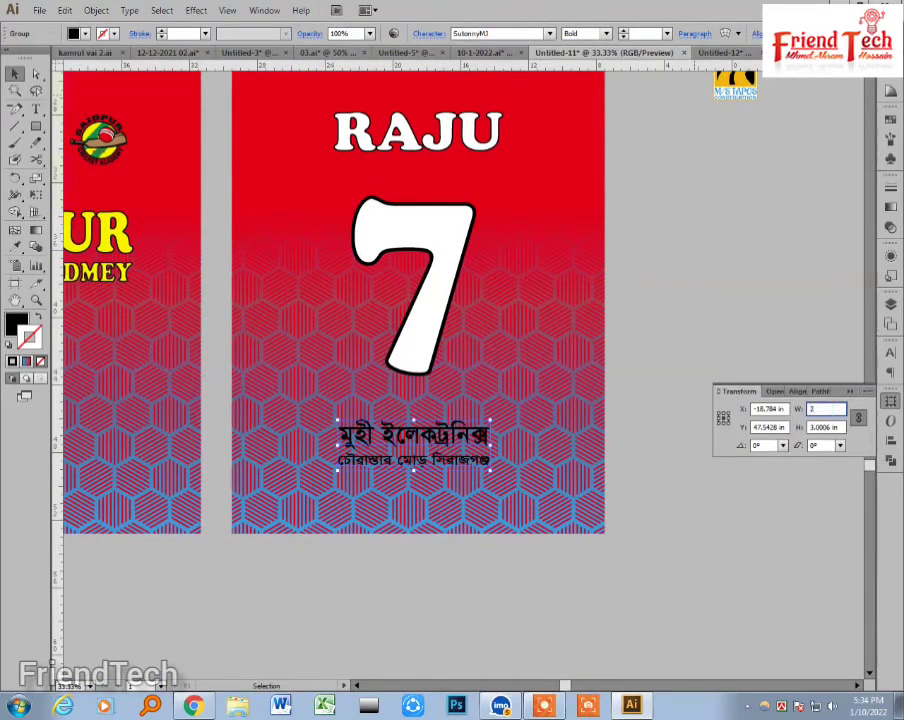
Step: Set the sponsor text's width to 12 in and move it slightly up towards the 7
{"action": "key", "text": "Return"}
{"action": "key", "text": "z"}
{"action": "left_click_drag", "start_coordinate": [220, 426], "coordinate": [633, 496]}
{"action": "key", "text": "v"}
{"action": "left_click_drag", "start_coordinate": [564, 423], "coordinate": [562, 408]}
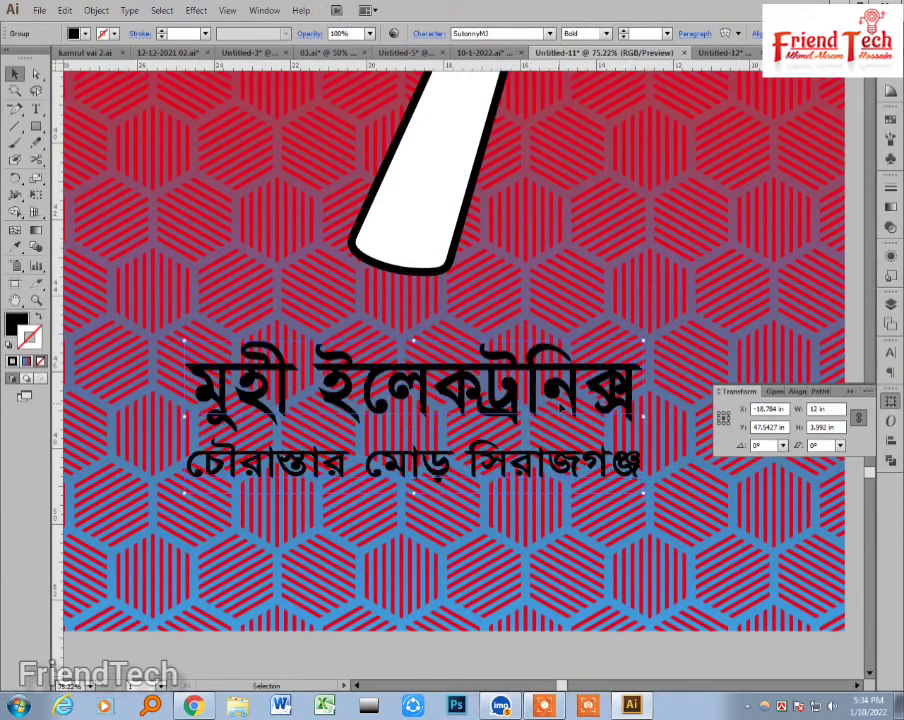
Step: Ungroup the back panel group that holds the player's name and the 7
{"action": "key", "text": "ctrl+minus"}
{"action": "key", "text": "ctrl+minus"}
{"action": "key", "text": "ctrl+minus"}
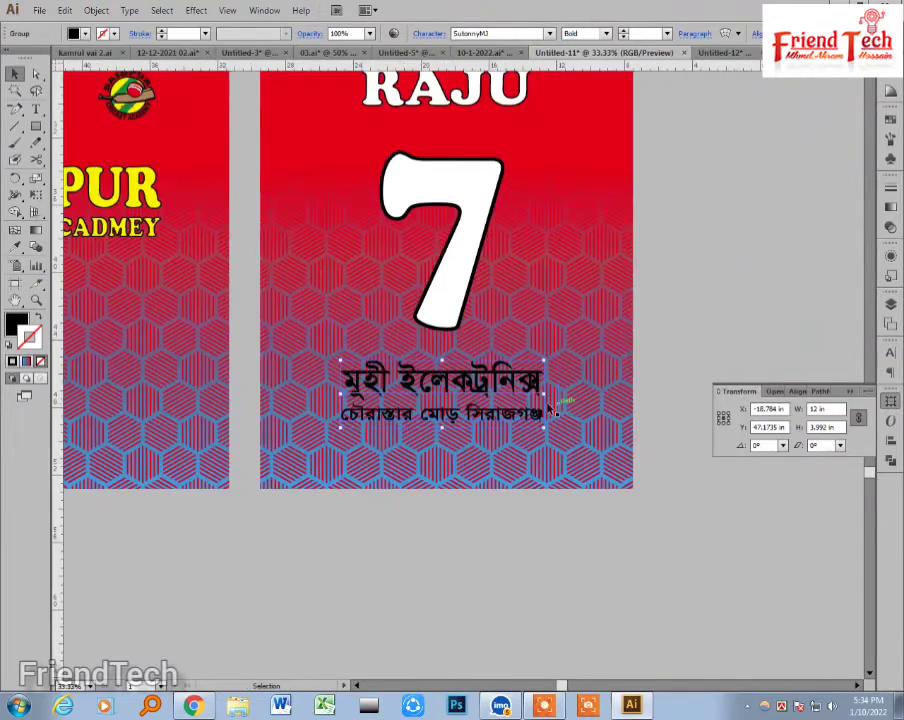
{"action": "left_click_drag", "start_coordinate": [506, 287], "coordinate": [496, 384]}
{"action": "left_click_drag", "start_coordinate": [458, 326], "coordinate": [457, 325]}
{"action": "double_click", "coordinate": [457, 325]}
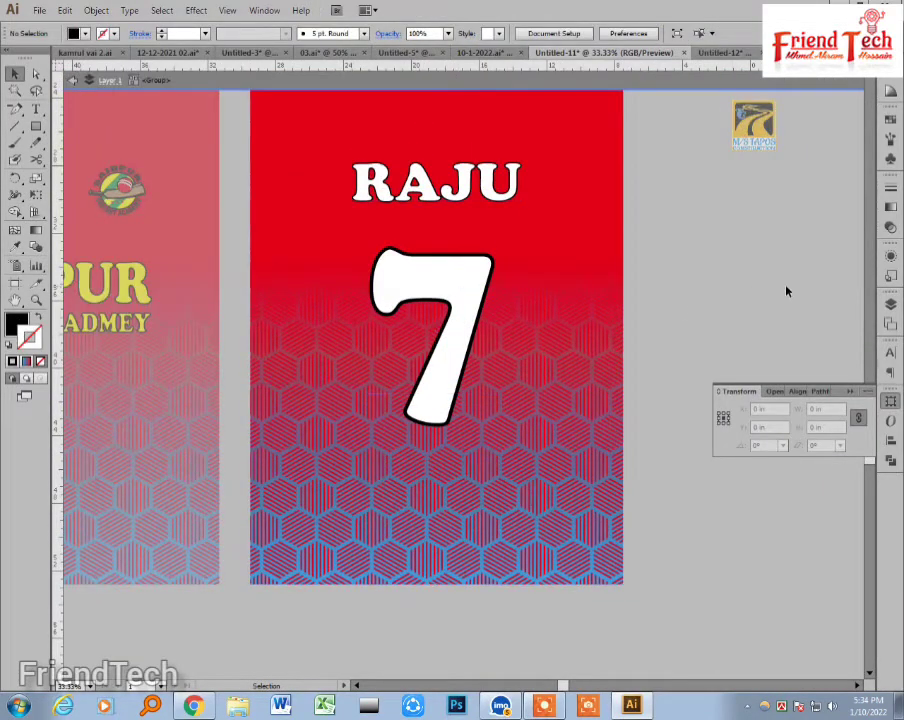
{"action": "double_click", "coordinate": [732, 304]}
{"action": "left_click", "coordinate": [406, 330]}
{"action": "right_click", "coordinate": [410, 328]}
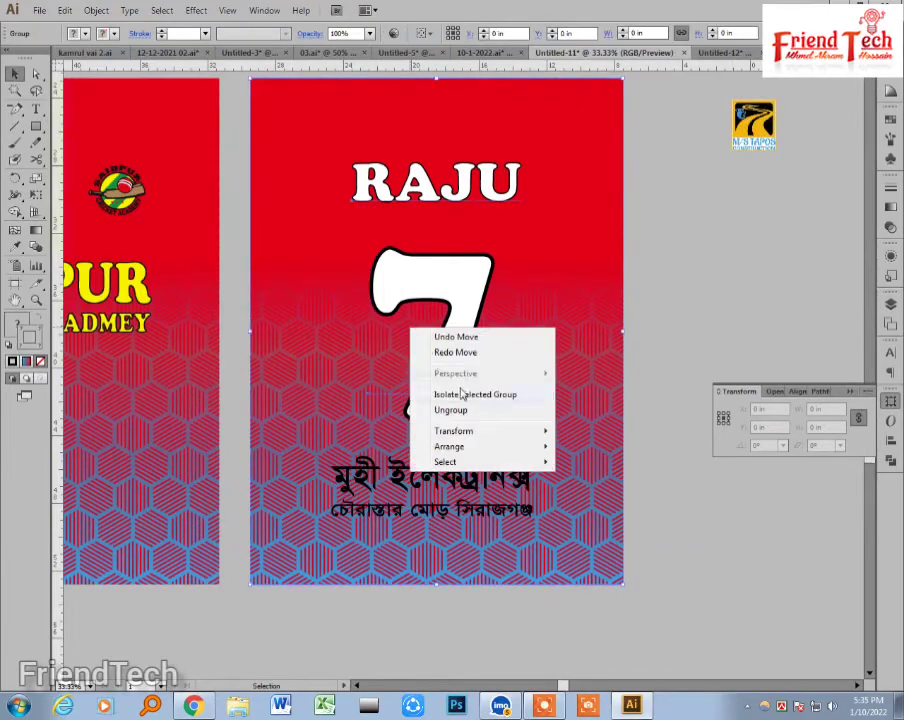
{"action": "left_click", "coordinate": [459, 412]}
Step: Move the 7 and the sponsor text beneath it slightly up on the back panel
{"action": "left_click", "coordinate": [631, 357]}
{"action": "left_click_drag", "start_coordinate": [454, 325], "coordinate": [454, 314]}
{"action": "left_click", "coordinate": [606, 306]}
{"action": "left_click_drag", "start_coordinate": [651, 305], "coordinate": [643, 254]}
{"action": "left_click_drag", "start_coordinate": [262, 272], "coordinate": [581, 518]}
{"action": "mouse_move", "coordinate": [550, 461]}
{"action": "left_mouse_down"}
{"action": "mouse_move", "coordinate": [548, 441]}
{"action": "mouse_move", "coordinate": [535, 447]}
{"action": "left_mouse_up"}
{"action": "left_click", "coordinate": [850, 392]}
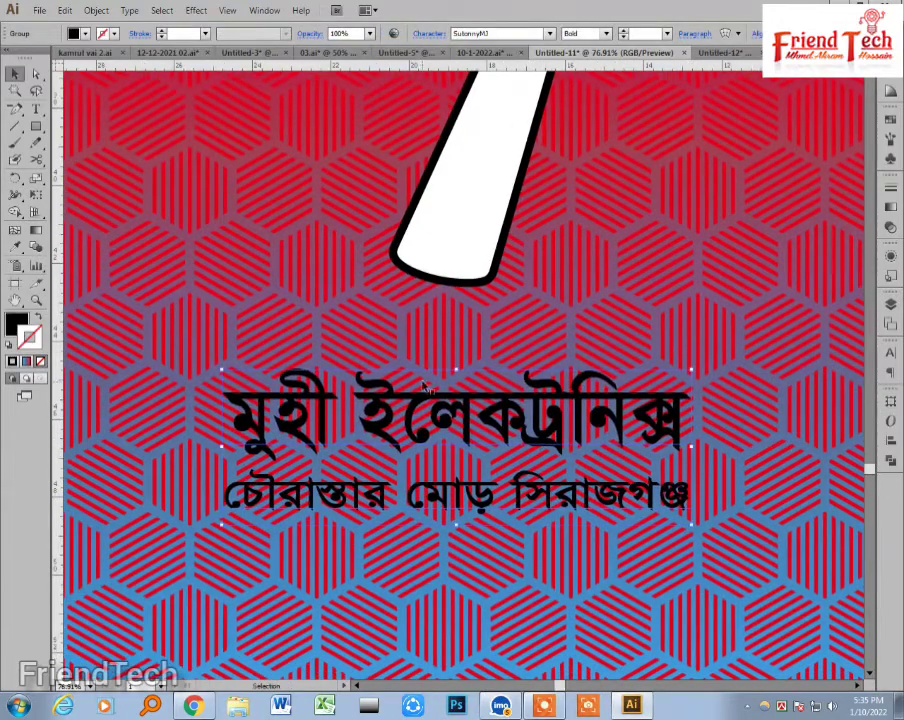
Step: Draw a white, strokeless rectangle behind the মুহী ইলেকট্রনিক্স sponsor text, slightly larger than the text on every side
{"action": "left_click", "coordinate": [36, 128]}
{"action": "left_click_drag", "start_coordinate": [210, 367], "coordinate": [704, 535]}
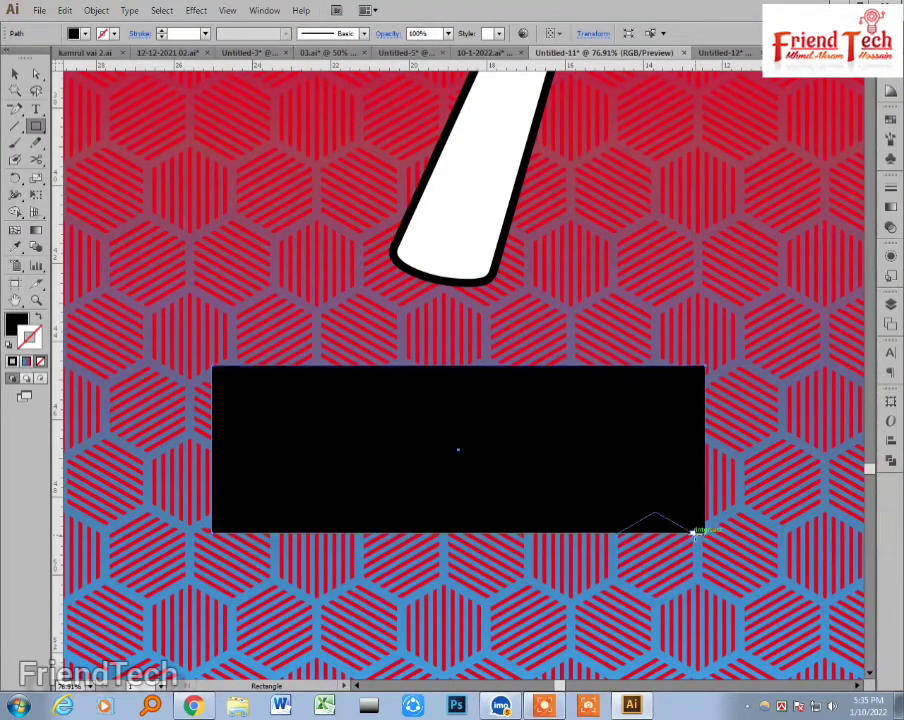
{"action": "left_click", "coordinate": [891, 121]}
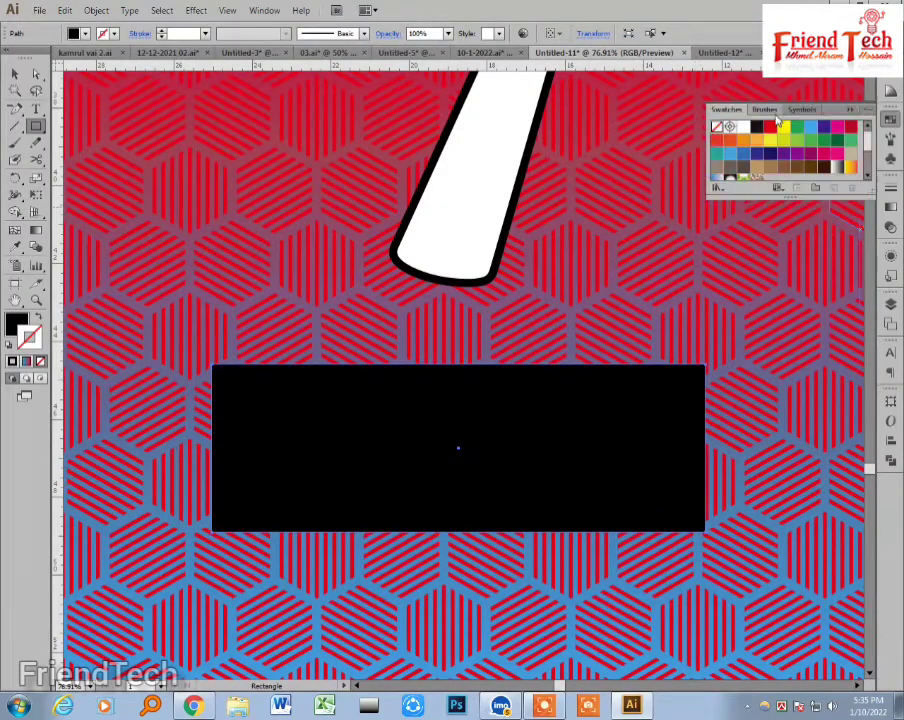
{"action": "left_click", "coordinate": [745, 128]}
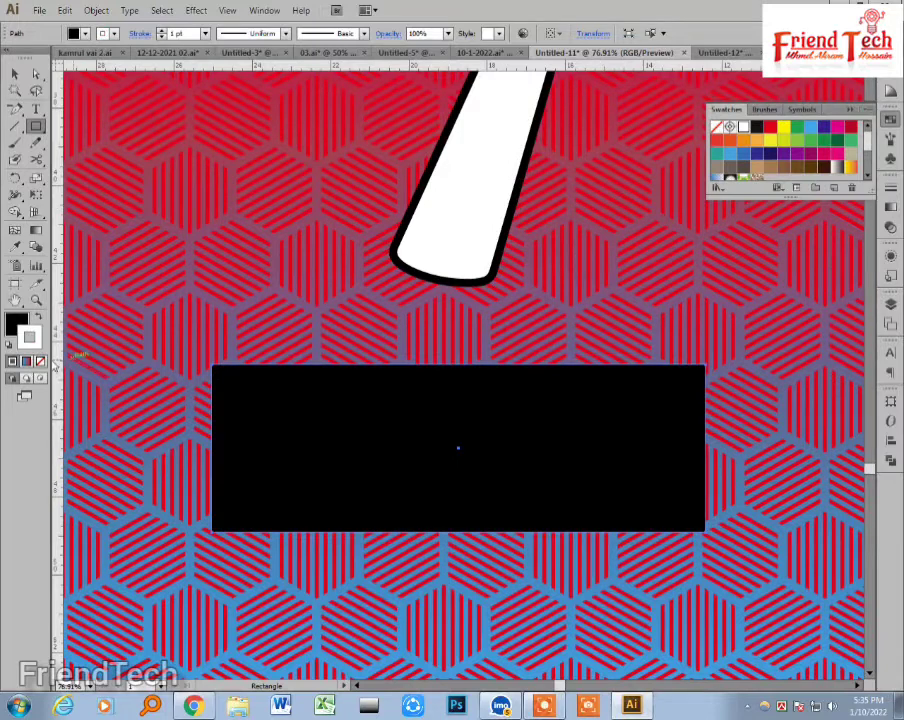
{"action": "left_click", "coordinate": [38, 318]}
{"action": "type", "text": "মুহী ইলেকট্রনিক্স চৌরাস্তার মোড় সিরাজগঞ্জ"}
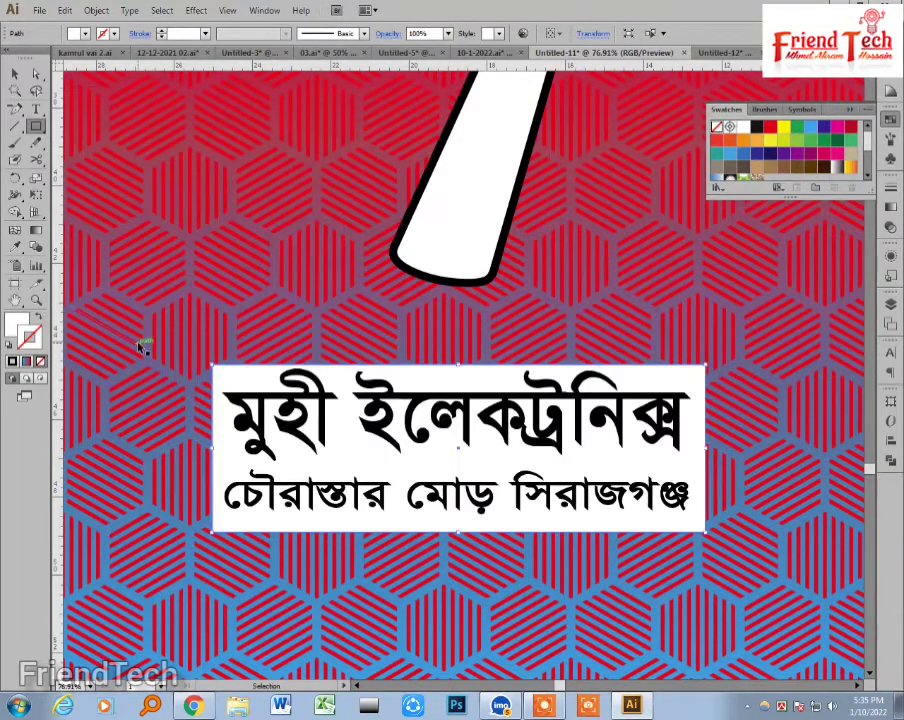
Step: Nudge the sponsor text slightly down to sit evenly inside its white rectangle
{"action": "left_click", "coordinate": [566, 424]}
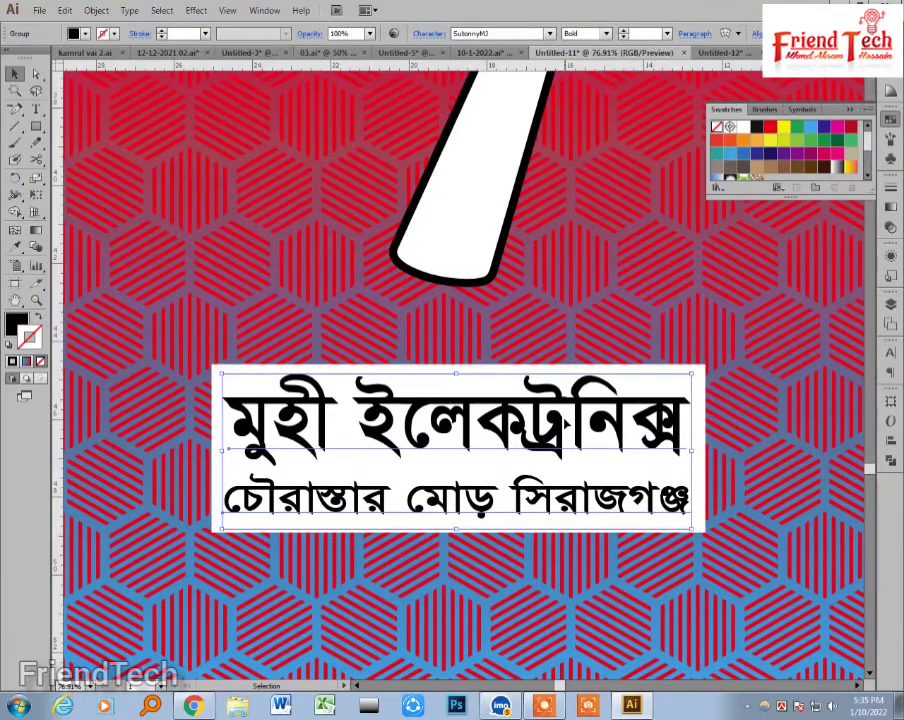
{"action": "key", "text": "ctrl+minus"}
{"action": "key", "text": "ctrl+minus"}
{"action": "key", "text": "ctrl+minus"}
{"action": "key", "text": "ctrl+minus"}
{"action": "key", "text": "ctrl+minus"}
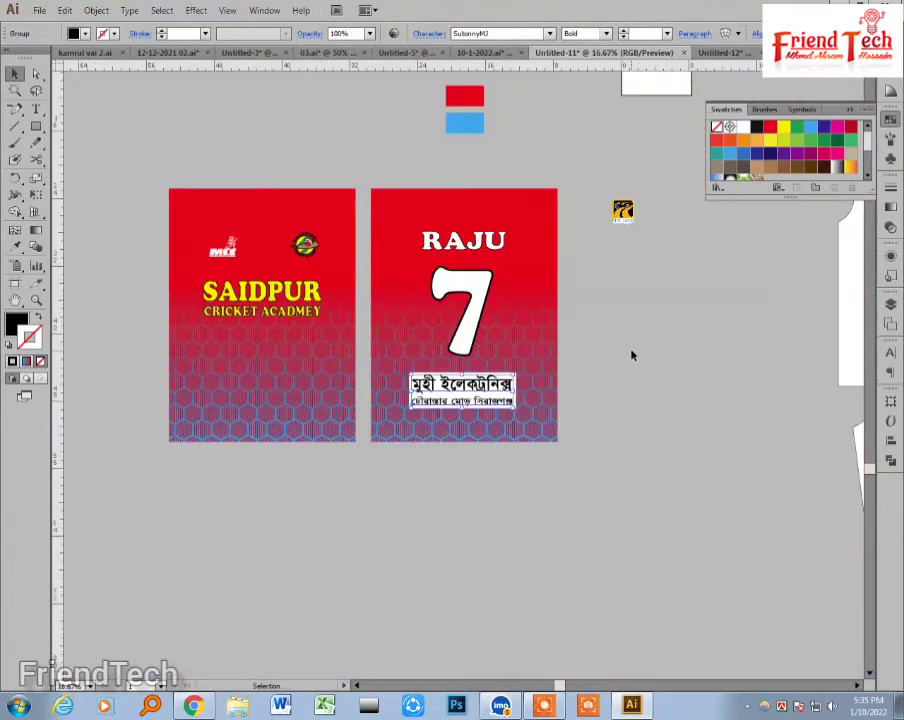
{"action": "left_click", "coordinate": [616, 383]}
{"action": "left_click_drag", "start_coordinate": [548, 231], "coordinate": [400, 497]}
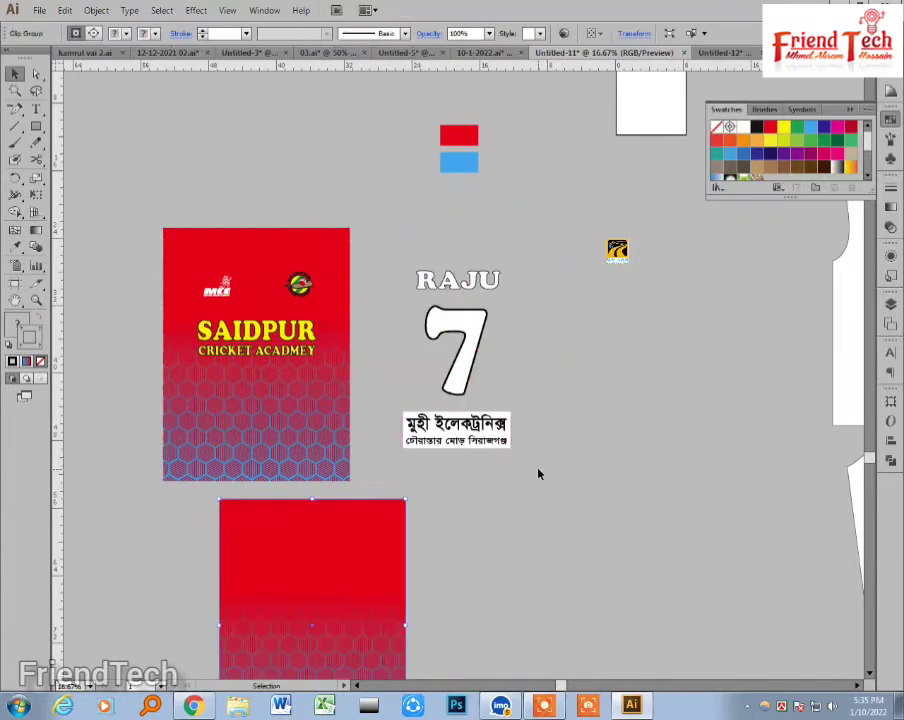
{"action": "key", "text": "ctrl+z"}
{"action": "left_click", "coordinate": [434, 562]}
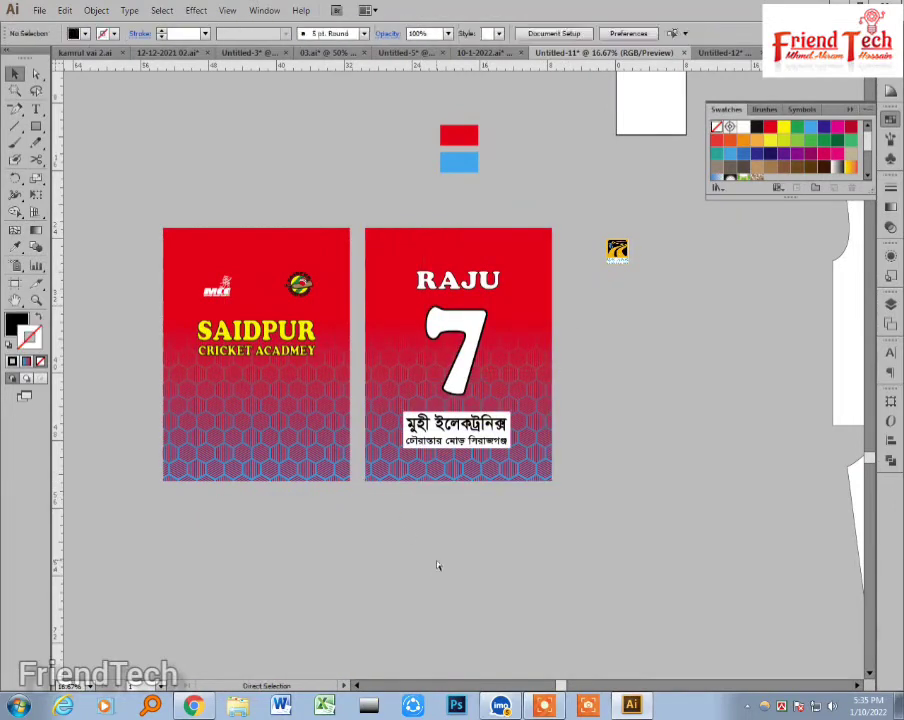
Step: Lay the front body pattern piece over the SAIDPUR panel, bring it to the front and clip the front artwork to its shape
{"action": "key", "text": "ctrl+minus"}
{"action": "left_click_drag", "start_coordinate": [794, 386], "coordinate": [297, 423]}
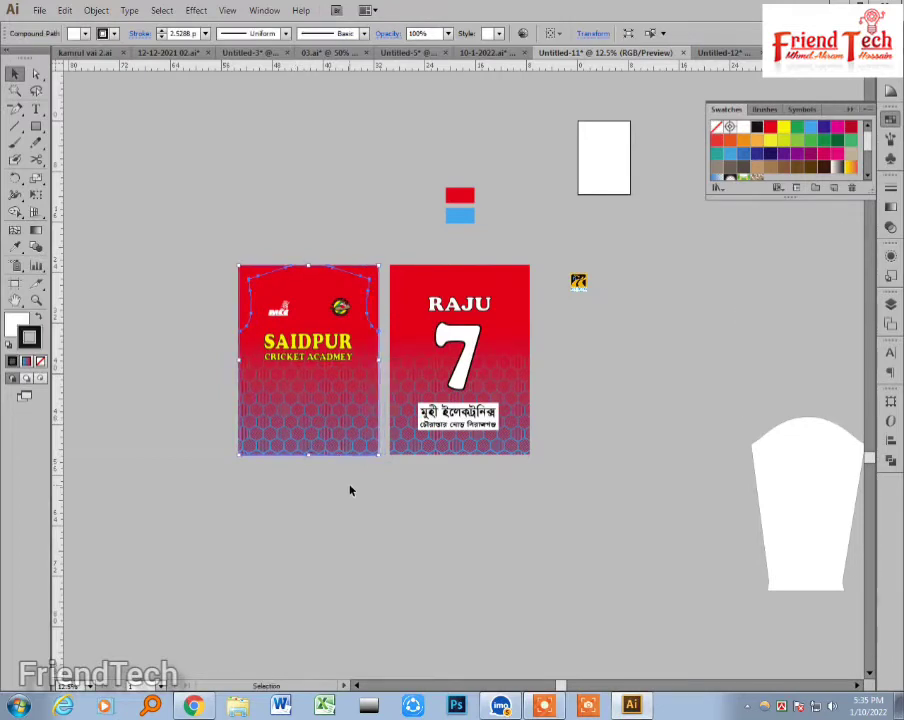
{"action": "key", "text": "ctrl+shift+bracketright"}
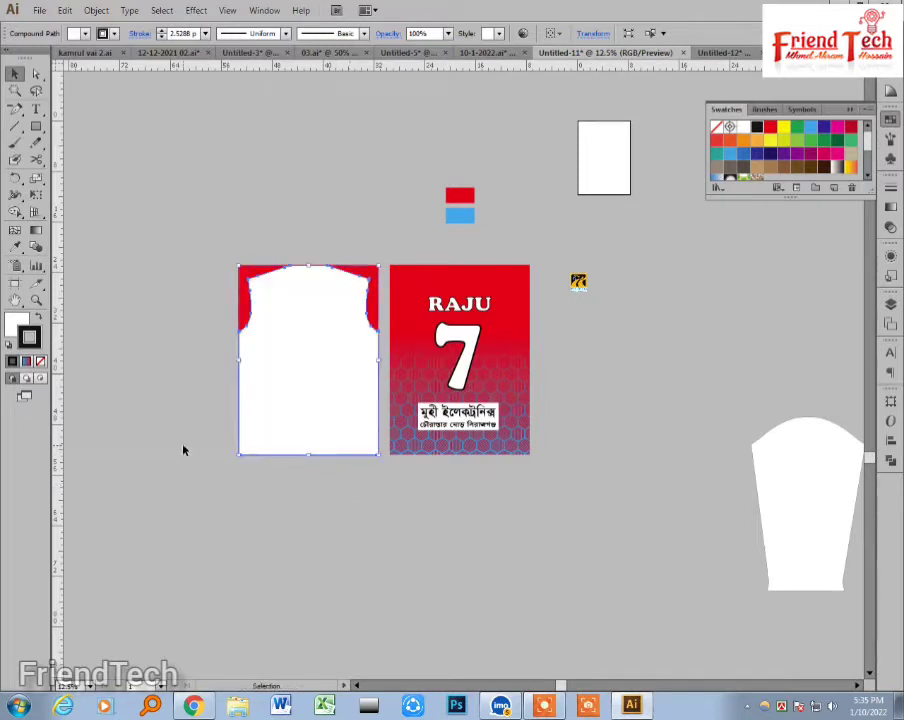
{"action": "left_click_drag", "start_coordinate": [291, 327], "coordinate": [384, 510]}
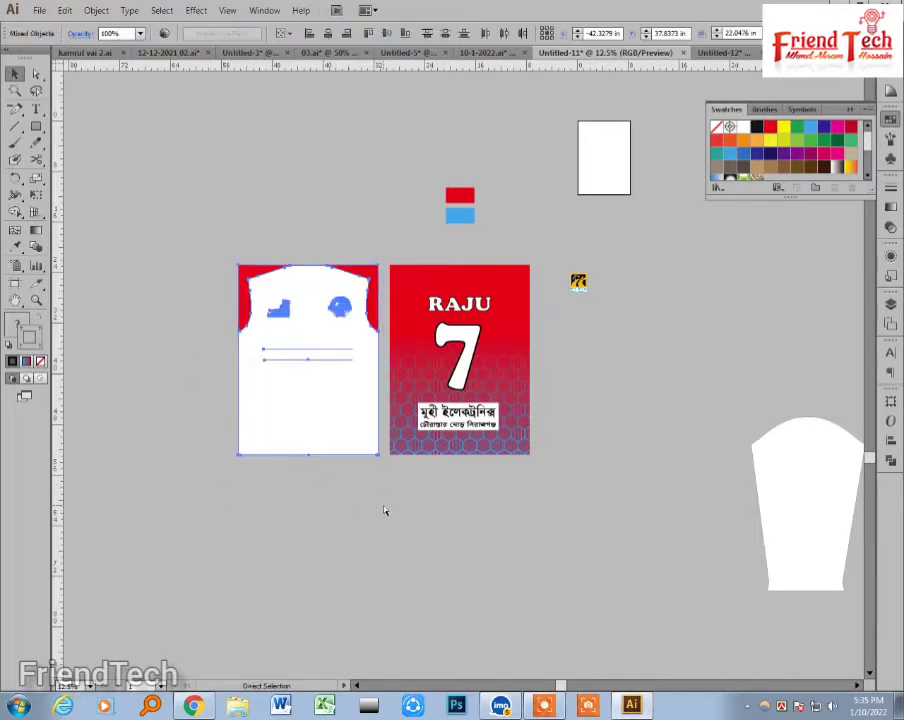
{"action": "key", "text": "ctrl+7"}
{"action": "left_click", "coordinate": [380, 526]}
Step: Fit the back body pattern piece over the back panel, bring it to the front and clip the back artwork to its shape
{"action": "left_click_drag", "start_coordinate": [440, 509], "coordinate": [288, 512]}
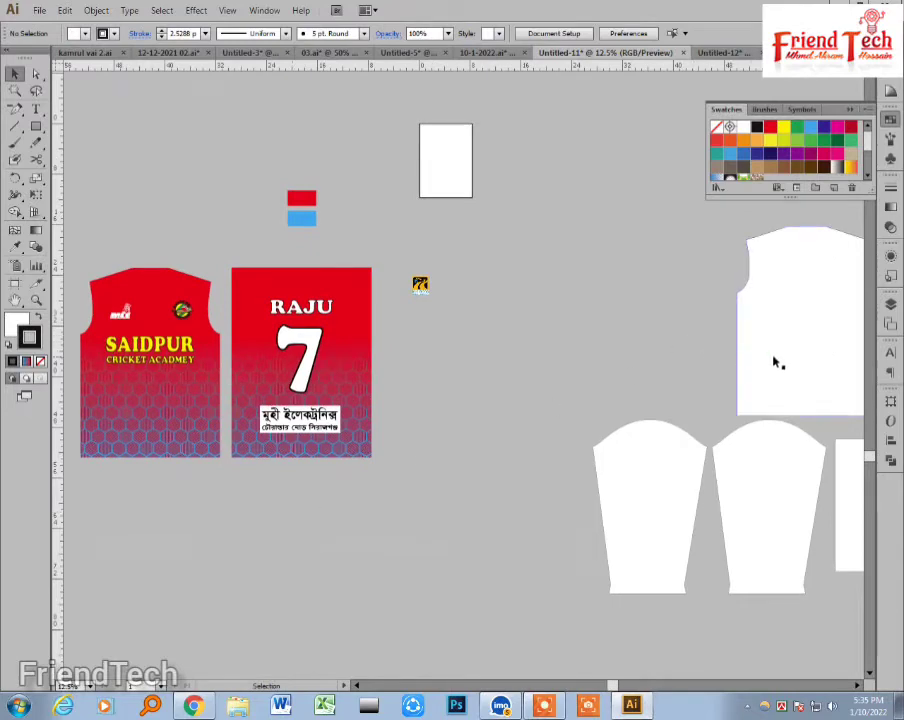
{"action": "left_click_drag", "start_coordinate": [778, 363], "coordinate": [304, 392]}
{"action": "key", "text": "z"}
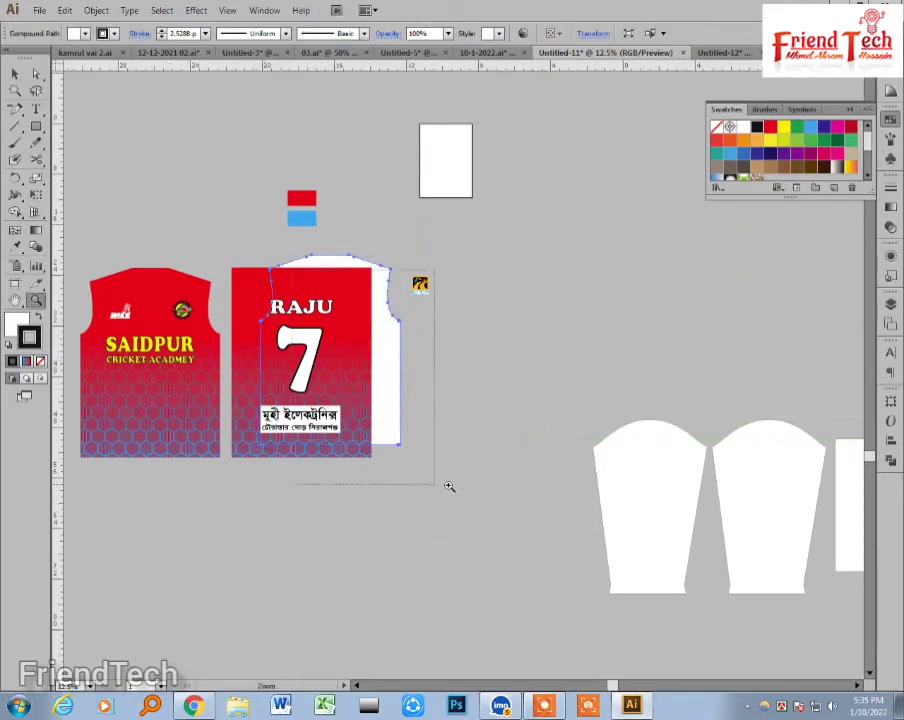
{"action": "left_click_drag", "start_coordinate": [449, 486], "coordinate": [465, 512]}
{"action": "key", "text": "ctrl+shift+bracketright"}
{"action": "left_click_drag", "start_coordinate": [575, 106], "coordinate": [141, 660]}
{"action": "left_click", "coordinate": [645, 503]}
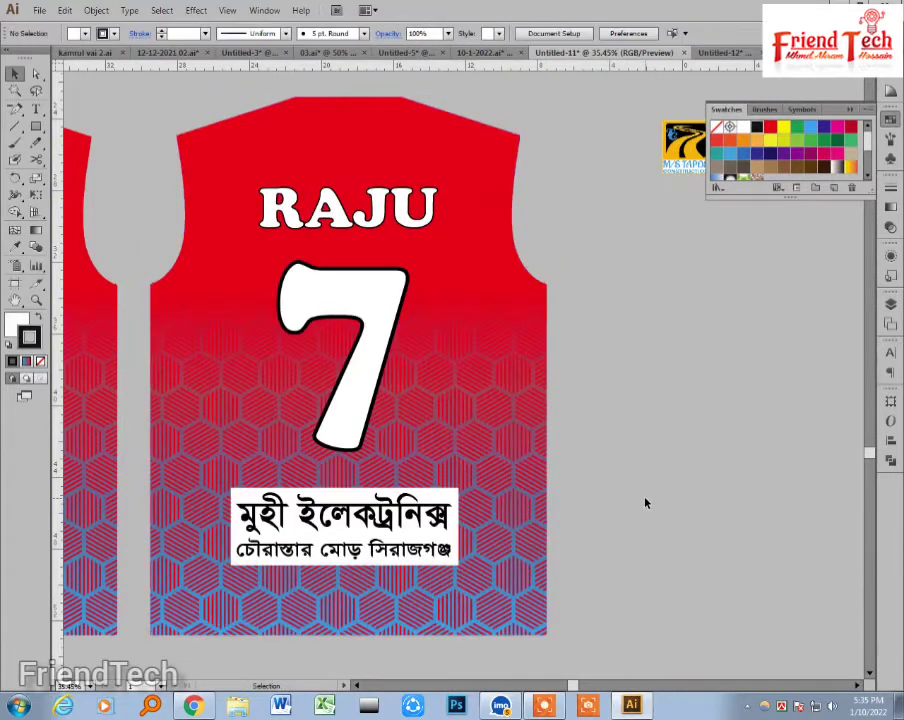
{"action": "key", "text": "ctrl+minus"}
{"action": "key", "text": "ctrl+minus"}
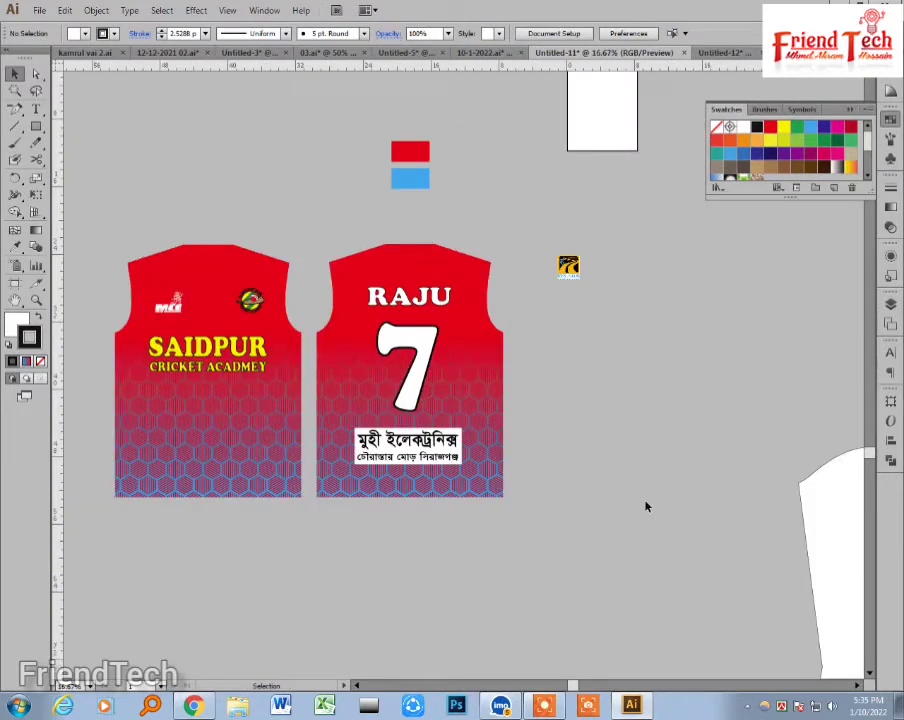
Step: Copy the finished back panel straight down below the original and release the copy's clipping mask
{"action": "left_click_drag", "start_coordinate": [538, 497], "coordinate": [583, 422]}
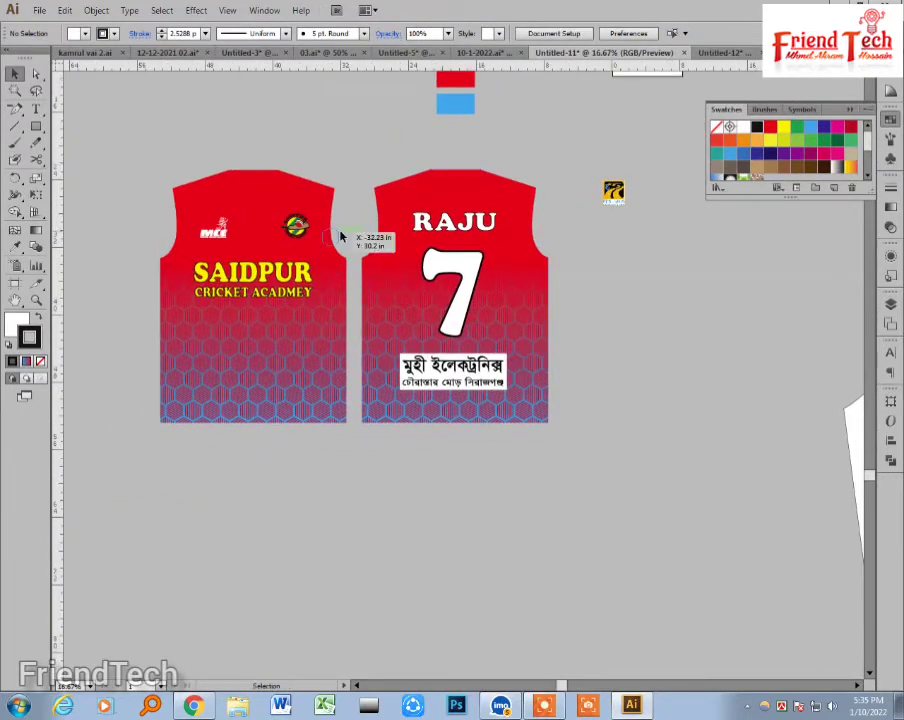
{"action": "left_click_drag", "start_coordinate": [476, 203], "coordinate": [478, 492]}
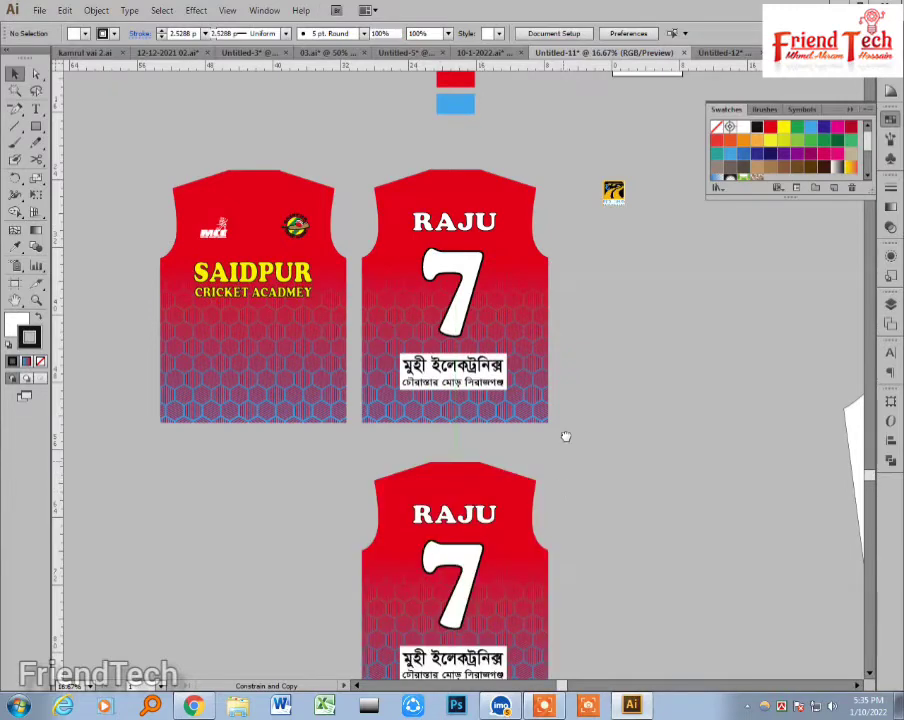
{"action": "scroll", "coordinate": [515, 484], "scroll_direction": "down", "scroll_amount": 2}
{"action": "left_click", "coordinate": [515, 484]}
{"action": "right_click", "coordinate": [516, 476]}
{"action": "left_click", "coordinate": [570, 558]}
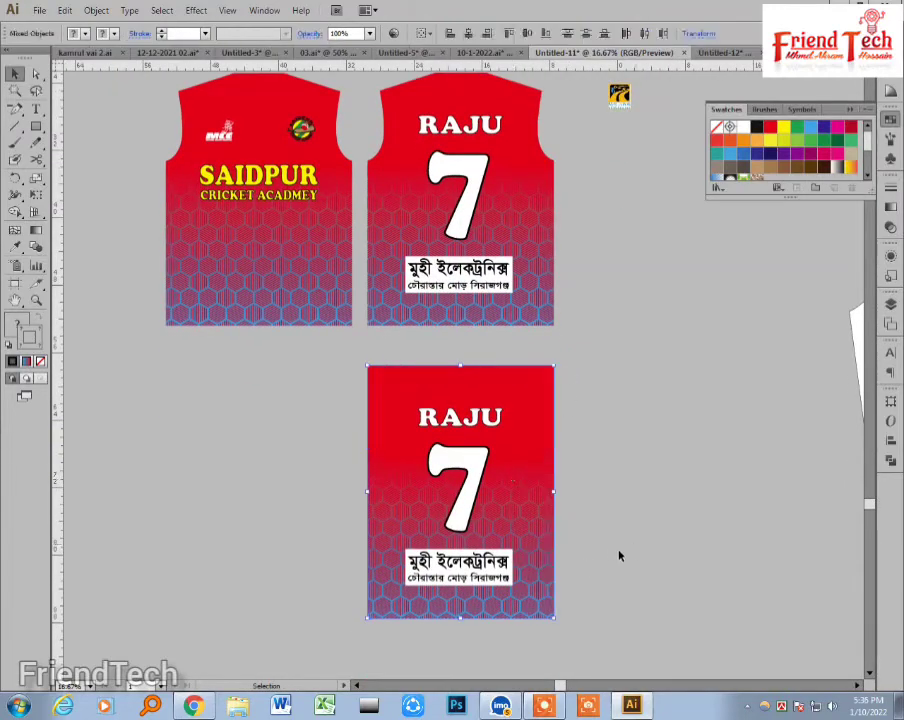
Step: Delete the sponsor text, its white rectangle, the 7 and the player's name from the copied panel
{"action": "left_click", "coordinate": [614, 548]}
{"action": "left_click", "coordinate": [490, 570]}
{"action": "key", "text": "Delete"}
{"action": "left_click", "coordinate": [484, 566]}
{"action": "key", "text": "Delete"}
{"action": "left_click", "coordinate": [464, 504]}
{"action": "key", "text": "Delete"}
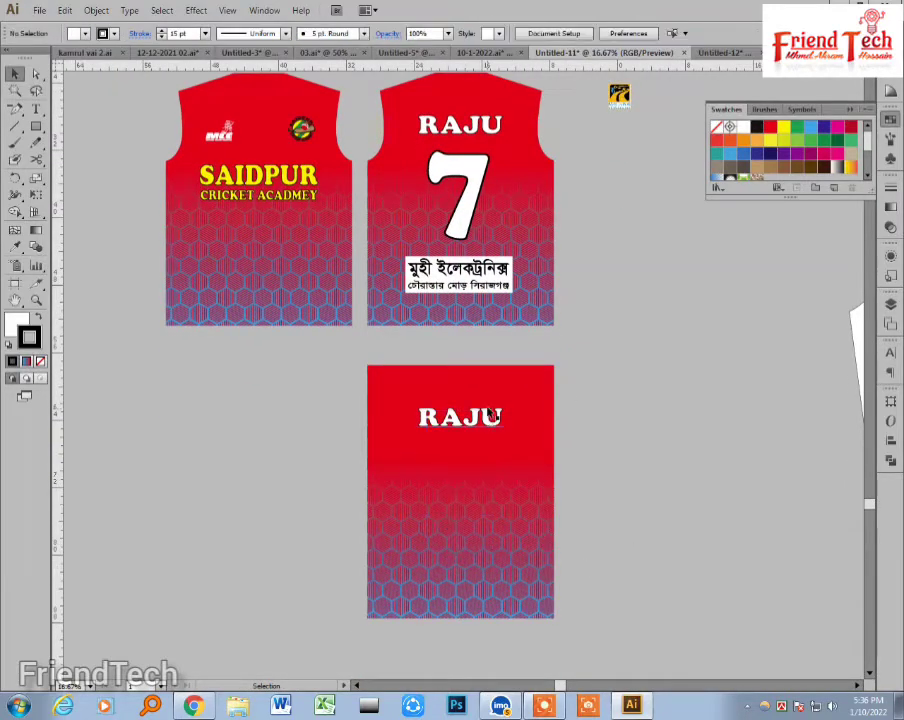
{"action": "left_click", "coordinate": [500, 418]}
{"action": "key", "text": "Delete"}
{"action": "left_click_drag", "start_coordinate": [537, 399], "coordinate": [424, 482]}
{"action": "key", "text": "Delete"}
Step: Position the blank honeycomb panel beneath the jersey front, place a sleeve pattern piece over it and bring the sleeve to the front
{"action": "left_click_drag", "start_coordinate": [629, 477], "coordinate": [501, 430]}
{"action": "left_click_drag", "start_coordinate": [755, 400], "coordinate": [134, 492]}
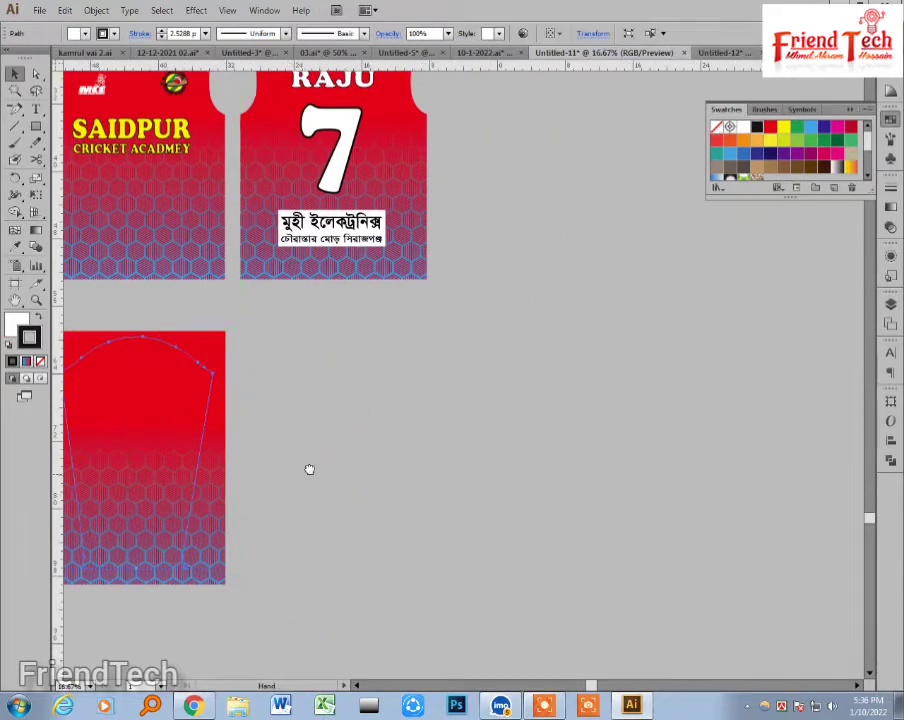
{"action": "left_click_drag", "start_coordinate": [306, 466], "coordinate": [422, 466]}
{"action": "key", "text": "ctrl+shift+bracketright"}
Step: Move the sleeve pattern piece straight down until its lower edge meets the bottom of the honeycomb panel
{"action": "key", "text": "z"}
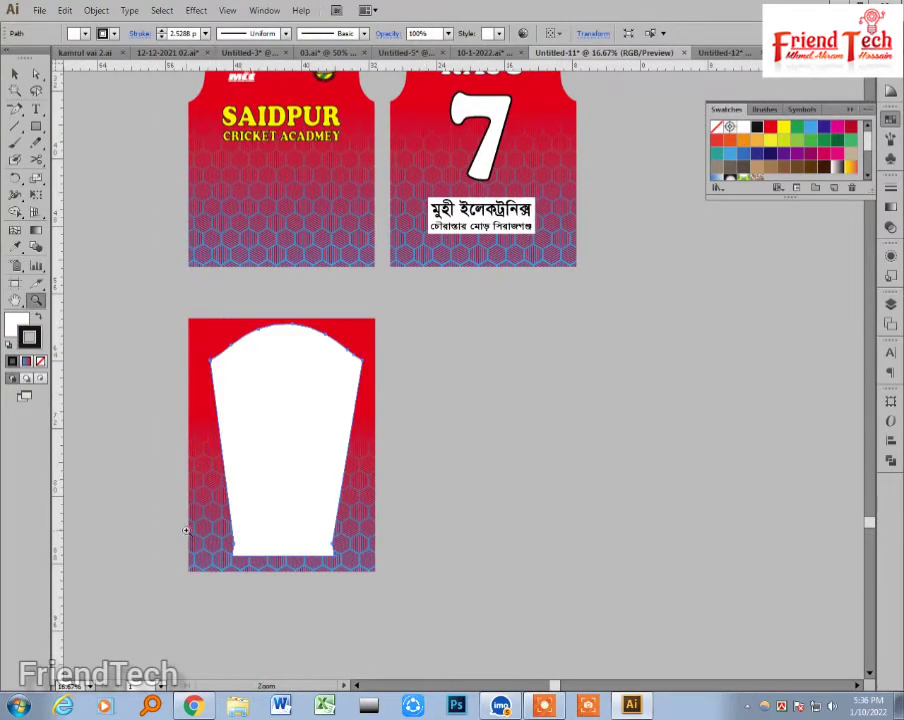
{"action": "left_click_drag", "start_coordinate": [177, 498], "coordinate": [454, 600]}
{"action": "left_click_drag", "start_coordinate": [456, 537], "coordinate": [464, 588]}
{"action": "key", "text": "v"}
{"action": "left_click_drag", "start_coordinate": [397, 366], "coordinate": [397, 458]}
{"action": "left_click", "coordinate": [376, 544]}
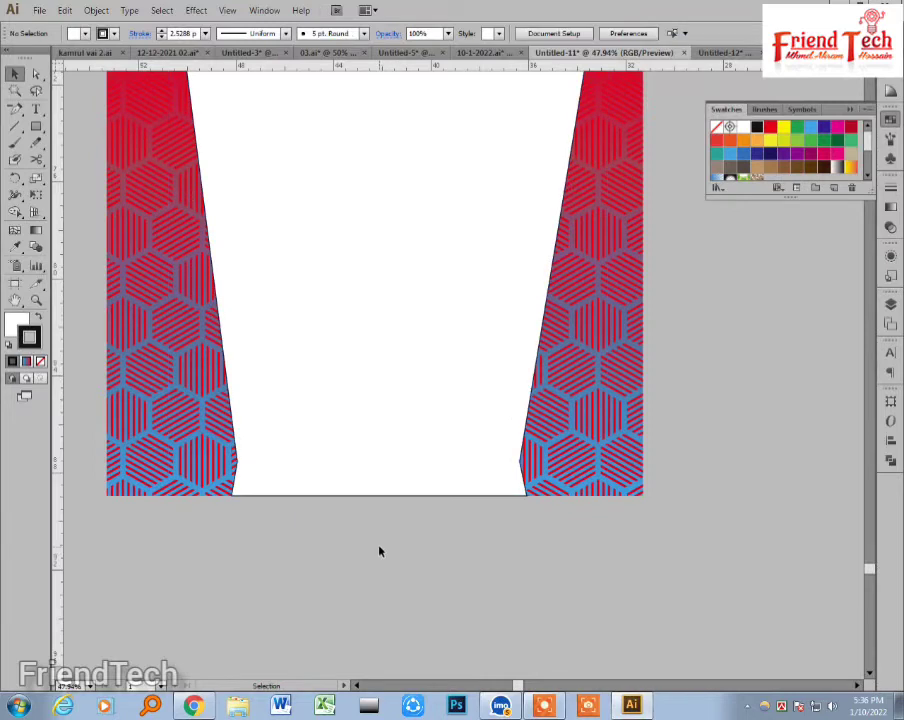
Step: Draw a rectangle about 17.9 in wide across the sleeve's hem and set its height to 3 in, keeping its bottom edge fixed
{"action": "key", "text": "m"}
{"action": "left_click_drag", "start_coordinate": [234, 437], "coordinate": [581, 495]}
{"action": "key", "text": "v"}
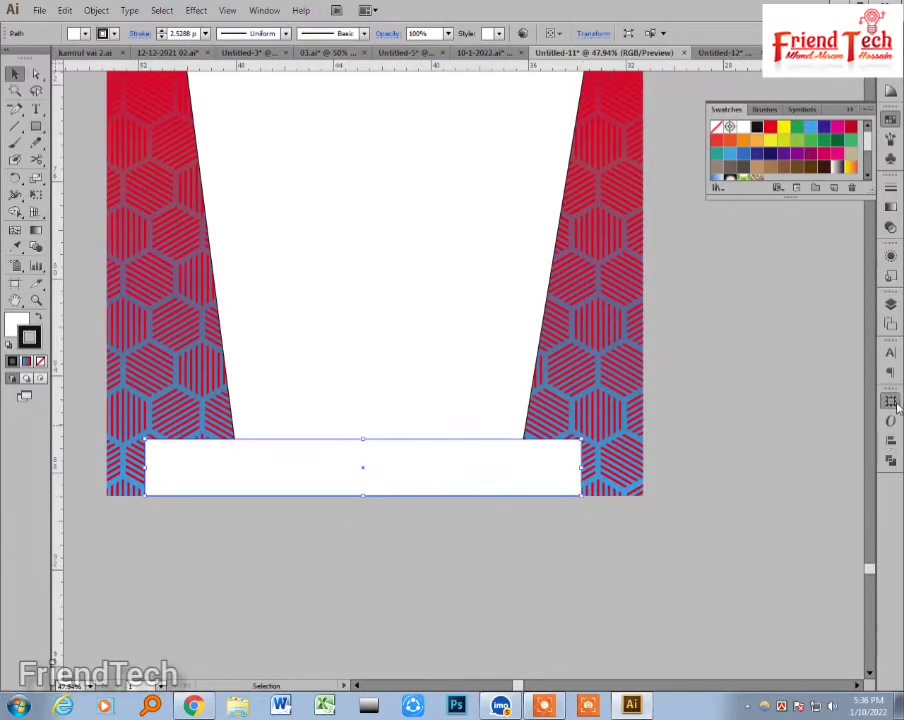
{"action": "left_click", "coordinate": [892, 402]}
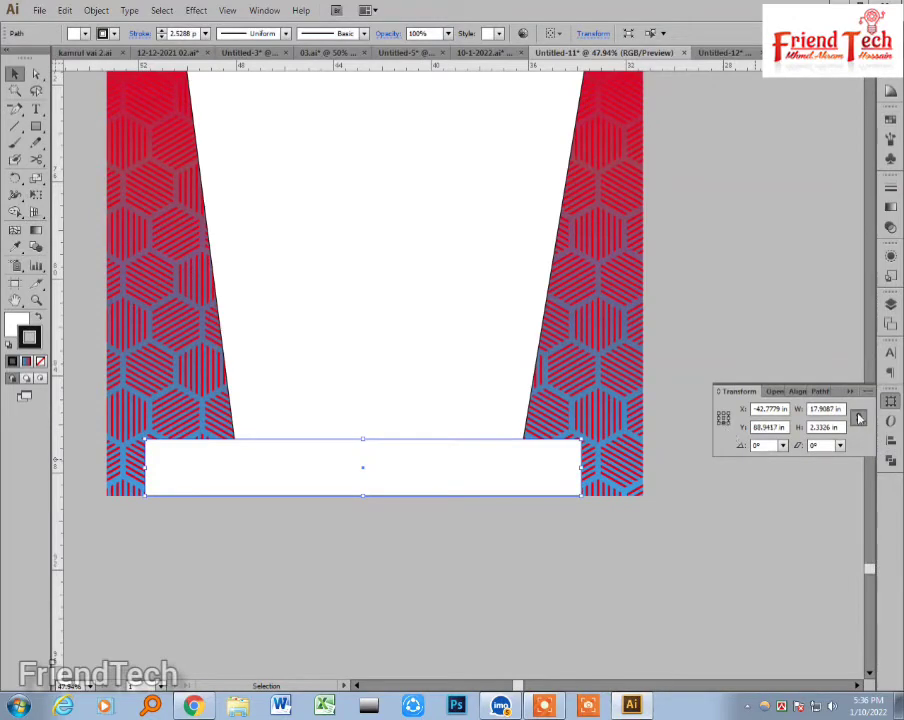
{"action": "left_click", "coordinate": [824, 427]}
{"action": "type", "text": "3"}
{"action": "key", "text": "Return"}
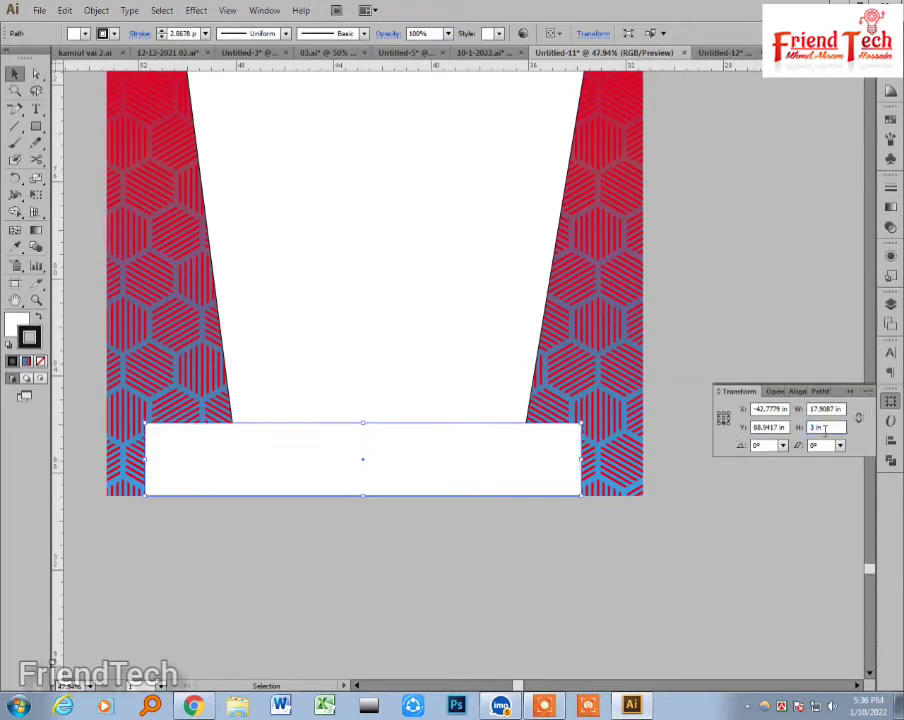
Step: Remove the hem rectangle's stroke and fill it with the sky blue sampled from the colour sample above the jersey
{"action": "key", "text": "ctrl+minus"}
{"action": "key", "text": "ctrl+minus"}
{"action": "key", "text": "ctrl+minus"}
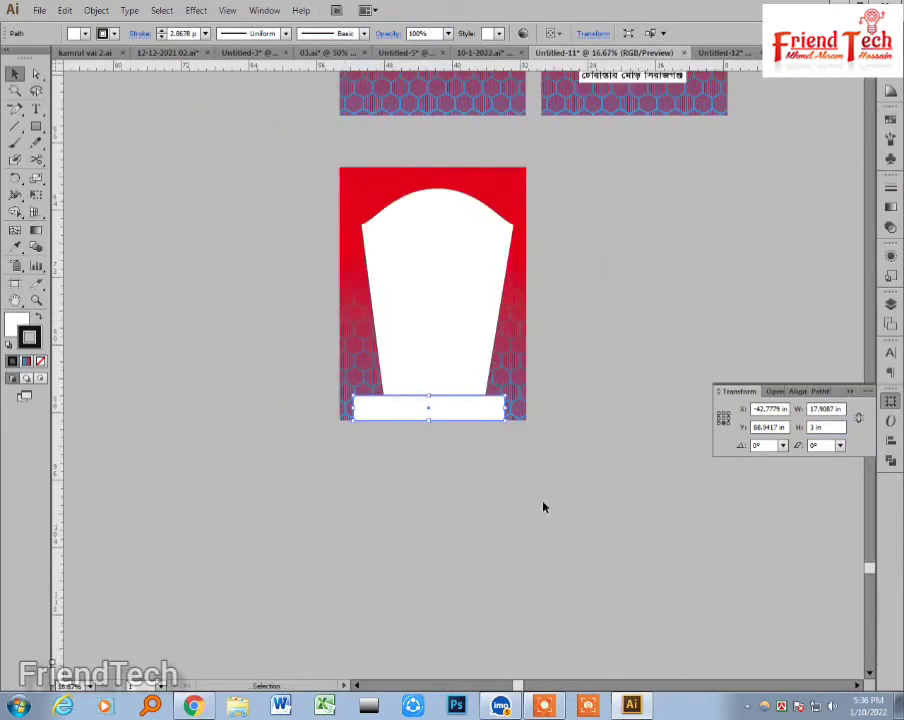
{"action": "left_click", "coordinate": [40, 361]}
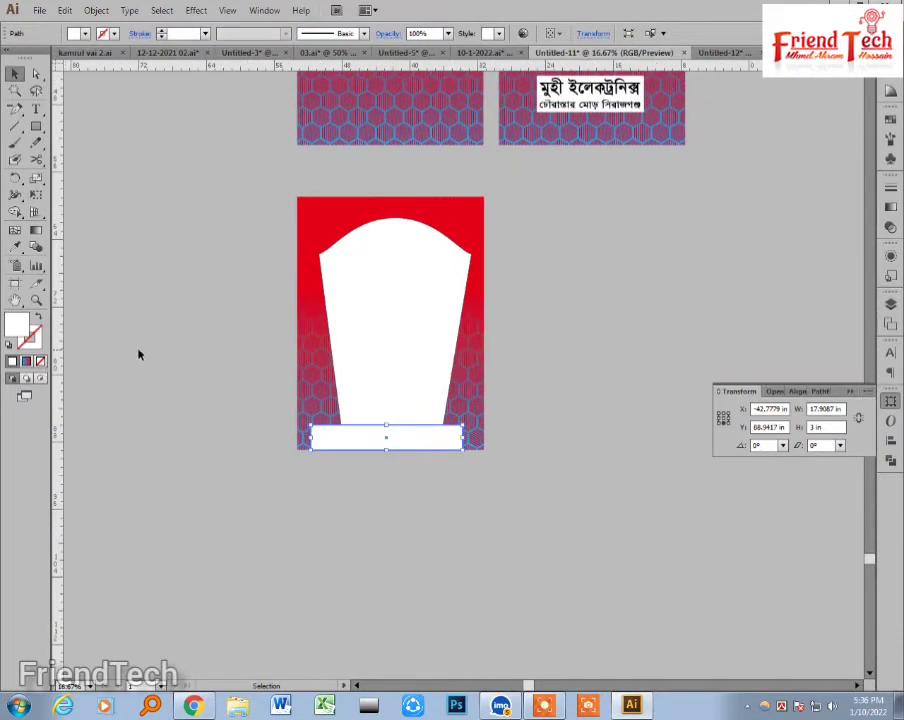
{"action": "scroll", "coordinate": [520, 392], "scroll_direction": "up", "scroll_amount": 4}
{"action": "scroll", "coordinate": [520, 392], "scroll_direction": "right", "scroll_amount": 3}
{"action": "key", "text": "i"}
{"action": "left_click_drag", "start_coordinate": [511, 157], "coordinate": [522, 247]}
{"action": "left_click", "coordinate": [466, 108]}
{"action": "key", "text": "v"}
{"action": "left_click_drag", "start_coordinate": [392, 552], "coordinate": [398, 343]}
Step: Bring the sleeve pattern piece to the front and clip the honeycomb panel and blue hem band to its shape
{"action": "left_click", "coordinate": [399, 347]}
{"action": "key", "text": "z"}
{"action": "left_click_drag", "start_coordinate": [186, 402], "coordinate": [456, 540]}
{"action": "key", "text": "v"}
{"action": "left_click", "coordinate": [417, 427]}
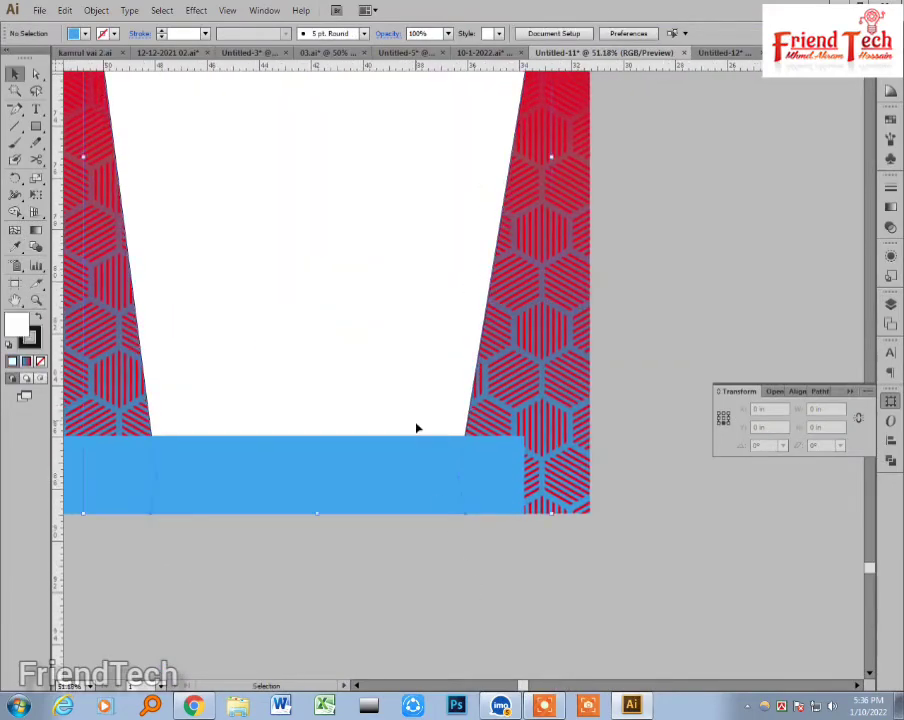
{"action": "key", "text": "ctrl+shift+bracketright"}
{"action": "left_click_drag", "start_coordinate": [345, 567], "coordinate": [406, 378]}
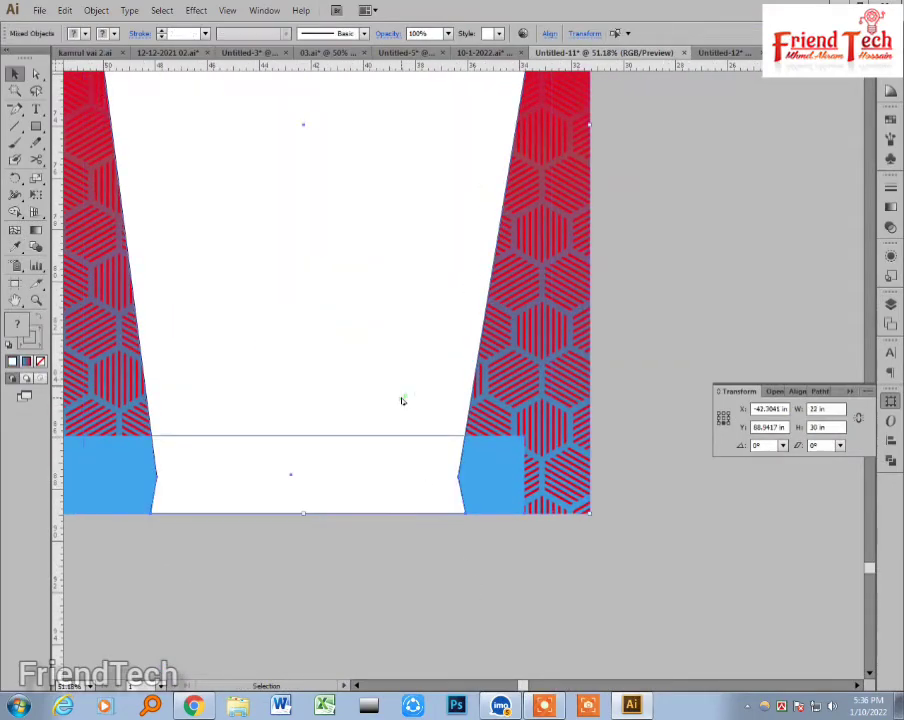
{"action": "key", "text": "ctrl+7"}
{"action": "left_click", "coordinate": [419, 575]}
Step: Move the M/S TAPOS CONSTRUCTION logo onto the upper part of the sleeve, a little below the sleeve cap
{"action": "key", "text": "ctrl+minus"}
{"action": "key", "text": "ctrl+minus"}
{"action": "key", "text": "ctrl+minus"}
{"action": "key", "text": "ctrl+minus"}
{"action": "key", "text": "ctrl+minus"}
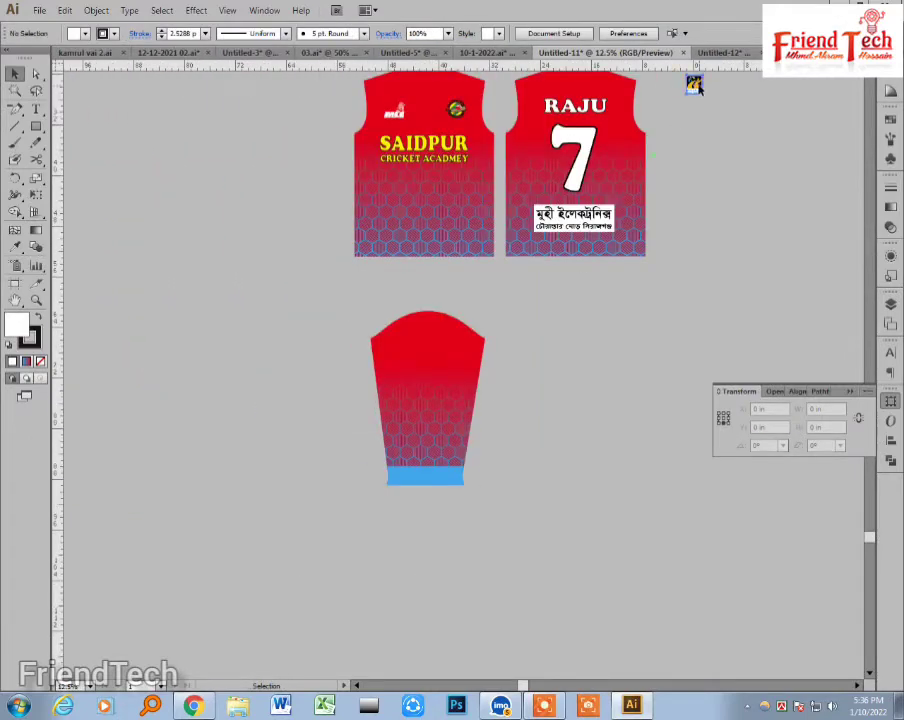
{"action": "left_click_drag", "start_coordinate": [697, 86], "coordinate": [430, 344]}
{"action": "left_click_drag", "start_coordinate": [384, 290], "coordinate": [524, 424]}
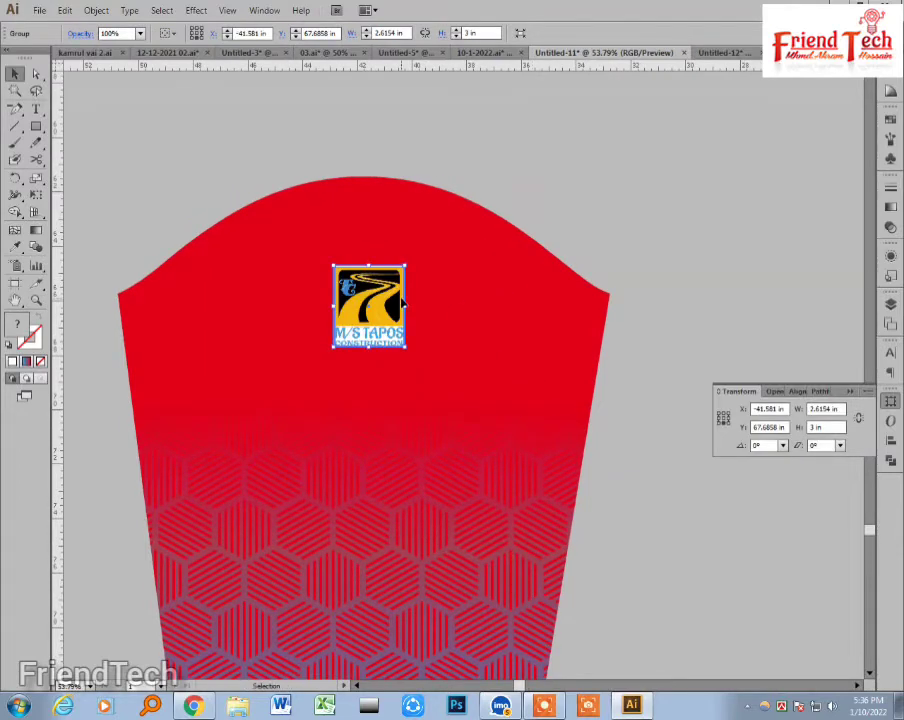
{"action": "left_click_drag", "start_coordinate": [388, 292], "coordinate": [390, 333]}
Step: Align the construction logo and the sleeve on their horizontal centres
{"action": "left_click", "coordinate": [306, 438]}
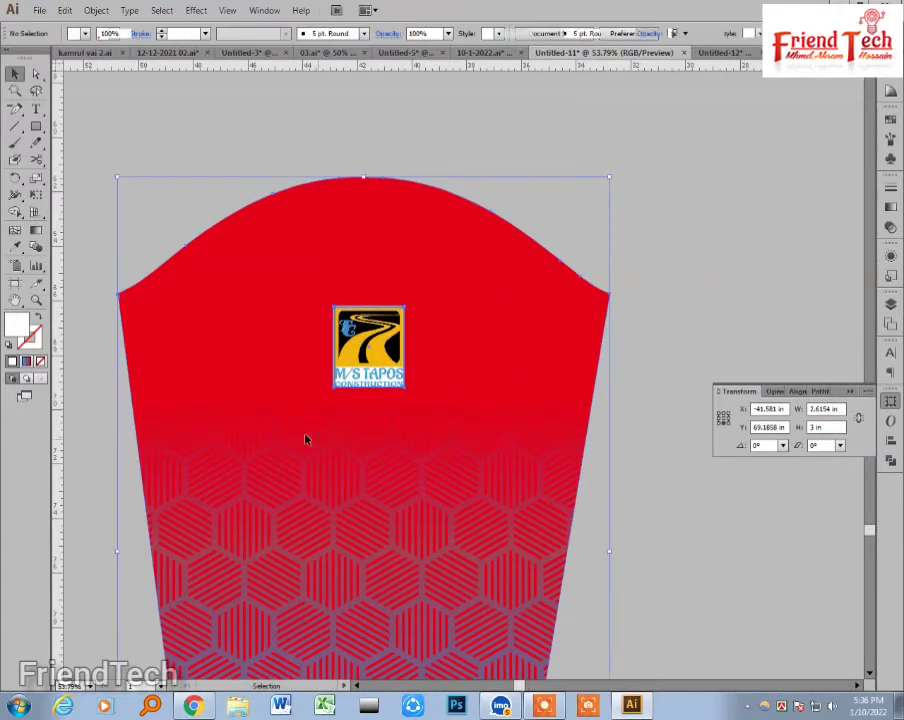
{"action": "left_click", "coordinate": [891, 446]}
{"action": "left_click", "coordinate": [751, 423]}
{"action": "left_click", "coordinate": [660, 390]}
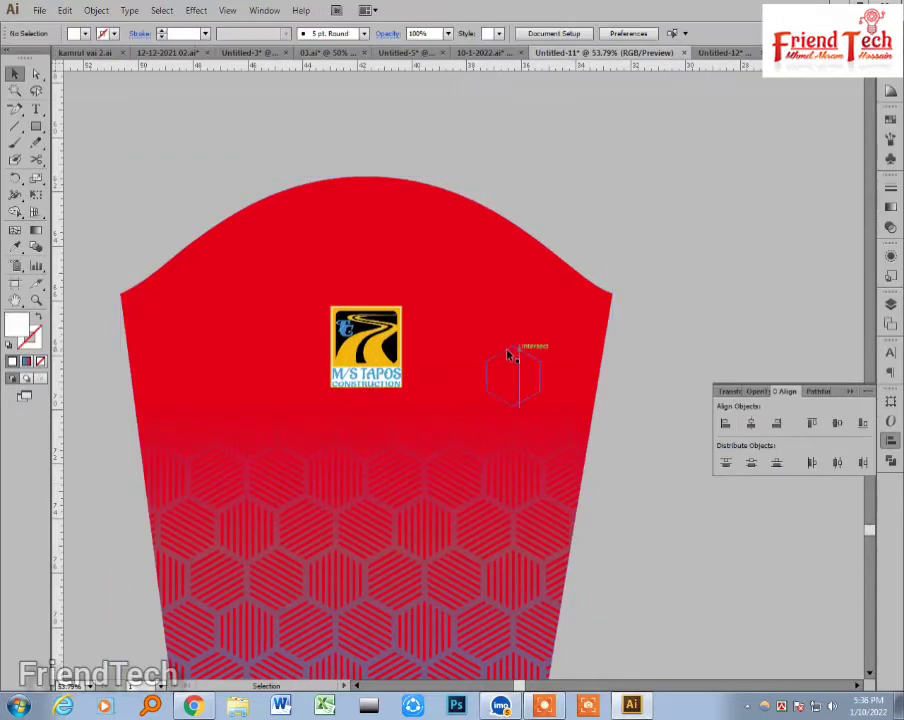
Step: Move the construction logo straight down to where the sleeve's honeycomb pattern begins and select it there
{"action": "left_click_drag", "start_coordinate": [387, 362], "coordinate": [388, 452]}
{"action": "left_click", "coordinate": [700, 367]}
{"action": "key", "text": "ctrl+minus"}
{"action": "key", "text": "ctrl+minus"}
{"action": "key", "text": "ctrl+minus"}
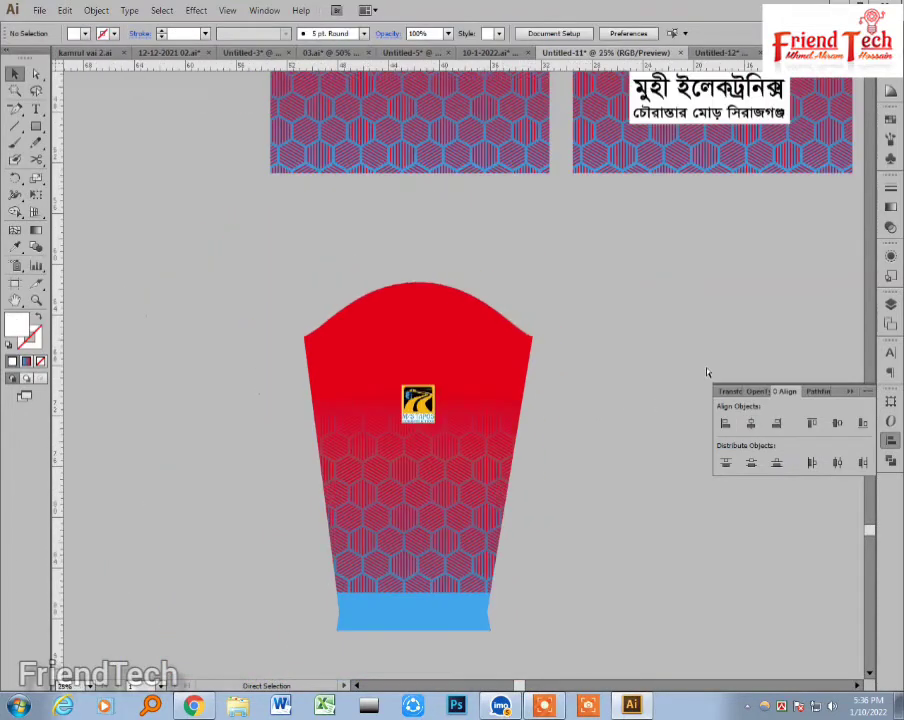
{"action": "left_click", "coordinate": [409, 415]}
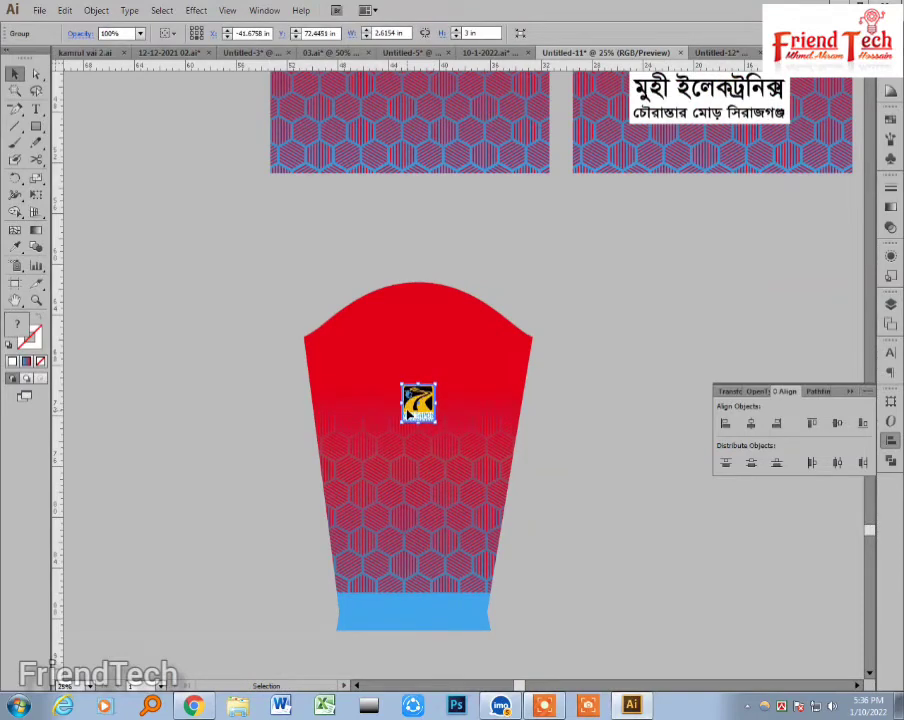
Step: Move the construction logo straight up about 1.8 in so it sits mostly on the sleeve's plain red area
{"action": "left_click", "coordinate": [568, 327]}
{"action": "key", "text": "z"}
{"action": "left_click_drag", "start_coordinate": [344, 301], "coordinate": [613, 605]}
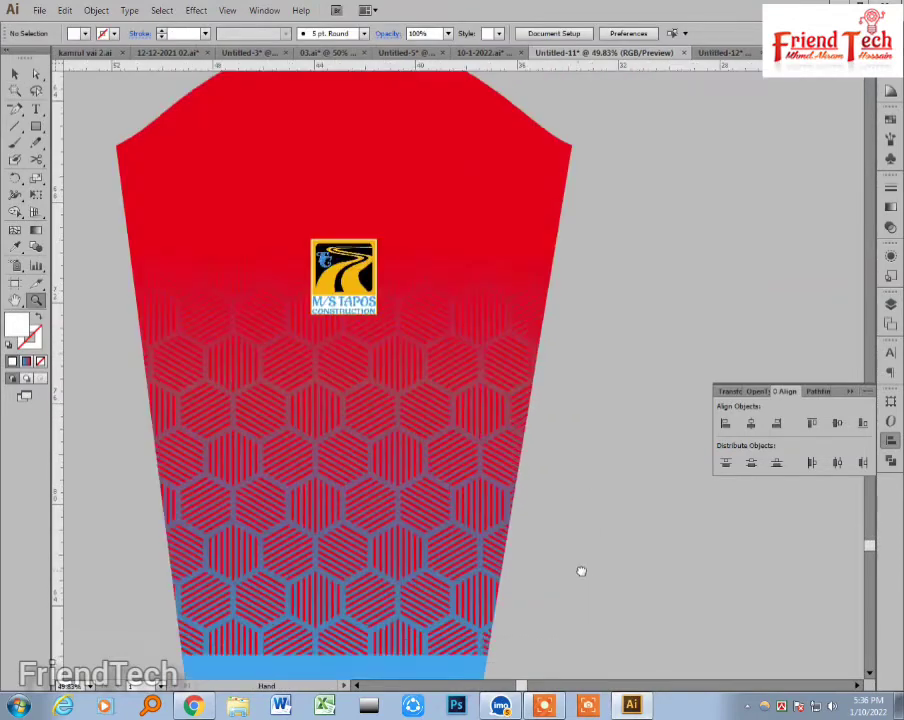
{"action": "left_click_drag", "start_coordinate": [551, 527], "coordinate": [581, 571]}
{"action": "key", "text": "v"}
{"action": "left_click_drag", "start_coordinate": [391, 338], "coordinate": [392, 285]}
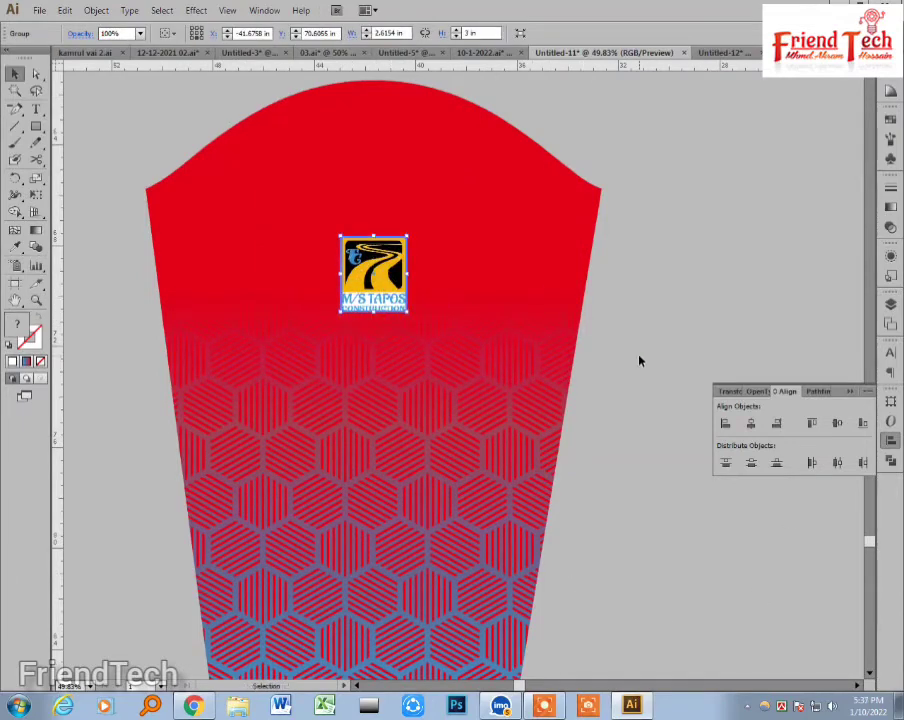
{"action": "left_click", "coordinate": [640, 366]}
Step: Duplicate the finished sleeve with its construction logo and place the copy level with the original, to its right
{"action": "key", "text": "ctrl+minus"}
{"action": "key", "text": "ctrl+minus"}
{"action": "key", "text": "ctrl+minus"}
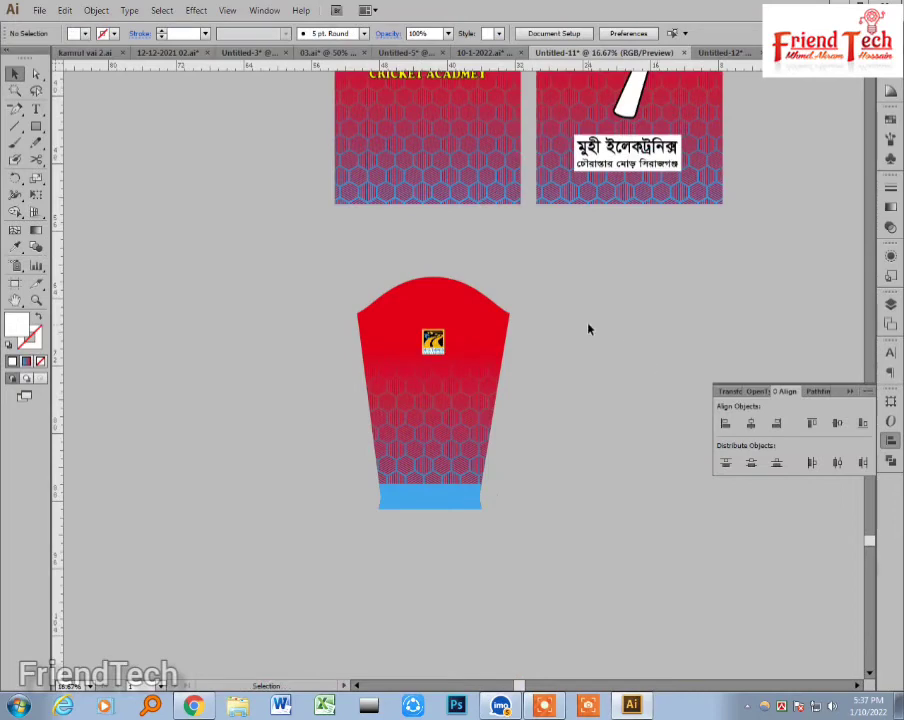
{"action": "left_click", "coordinate": [430, 416]}
{"action": "left_click_drag", "start_coordinate": [428, 416], "coordinate": [610, 488]}
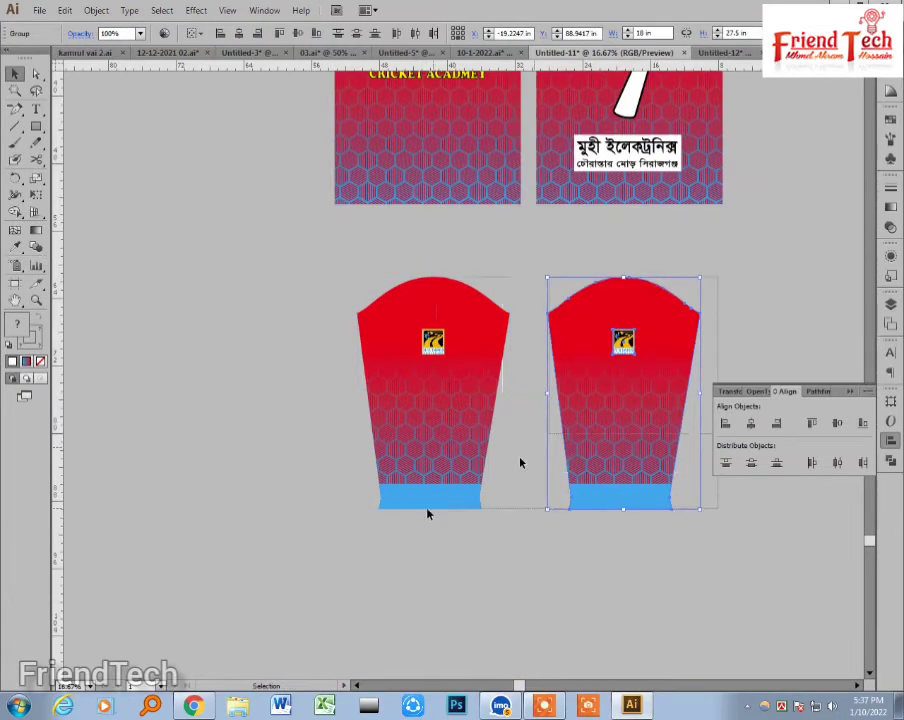
Step: Move both sleeves together straight up about 6 in, closer beneath the front and back pieces
{"action": "left_click", "coordinate": [445, 490], "text": "shift"}
{"action": "left_click_drag", "start_coordinate": [445, 490], "coordinate": [445, 440]}
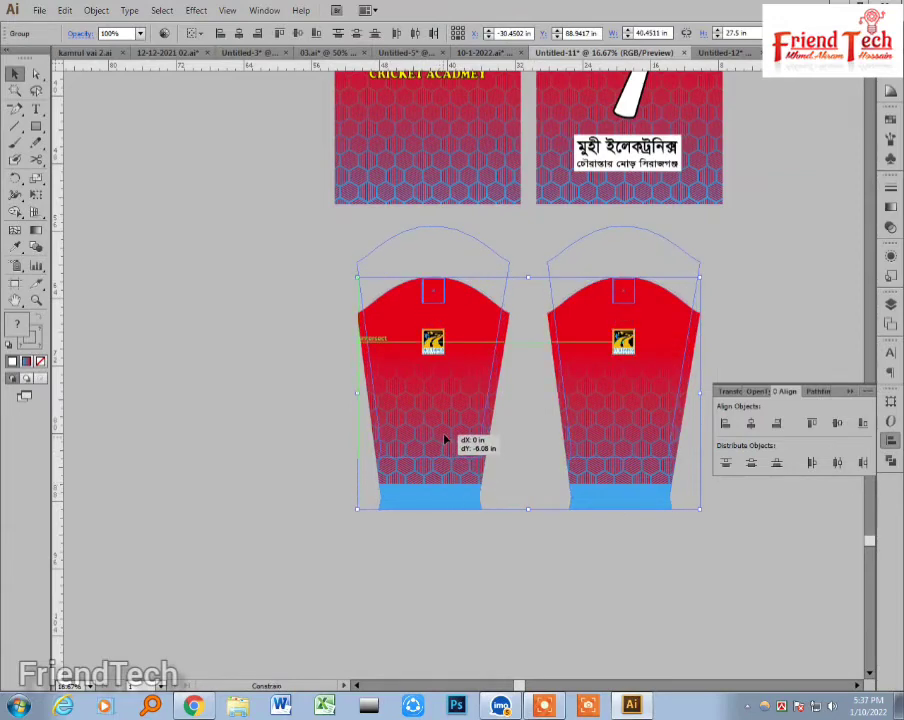
{"action": "left_click", "coordinate": [488, 526]}
Step: Delete the construction logo from the second sleeve and place the tall white rectangle beside that sleeve
{"action": "left_click_drag", "start_coordinate": [669, 429], "coordinate": [513, 525]}
{"action": "left_click", "coordinate": [468, 391]}
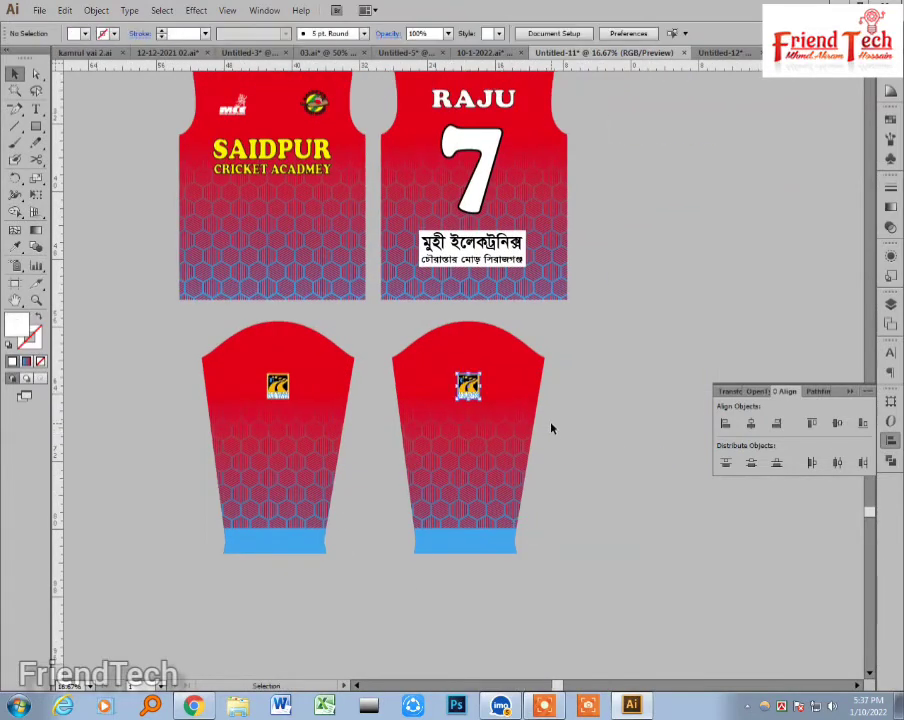
{"action": "key", "text": "ctrl+minus"}
{"action": "left_click_drag", "start_coordinate": [558, 456], "coordinate": [436, 421]}
{"action": "left_click_drag", "start_coordinate": [690, 385], "coordinate": [399, 428]}
{"action": "left_click", "coordinate": [598, 384]}
{"action": "key", "text": "Delete"}
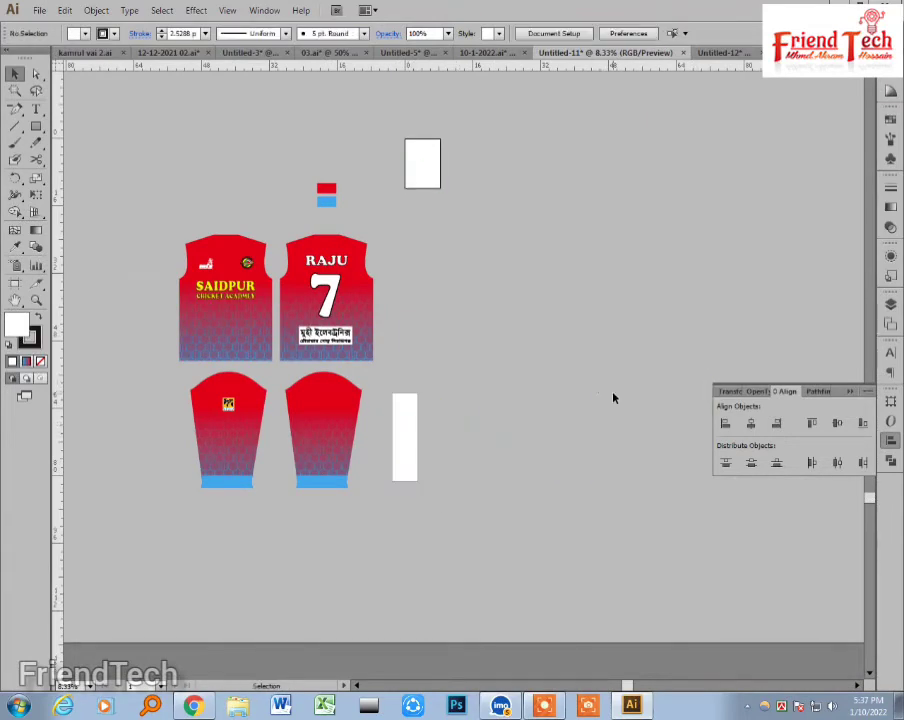
Step: Give the white rectangle the sleeve hem band's light blue fill and no outline by sampling the band
{"action": "left_click_drag", "start_coordinate": [300, 350], "coordinate": [393, 467]}
{"action": "left_click_drag", "start_coordinate": [377, 450], "coordinate": [478, 458]}
{"action": "key", "text": "i"}
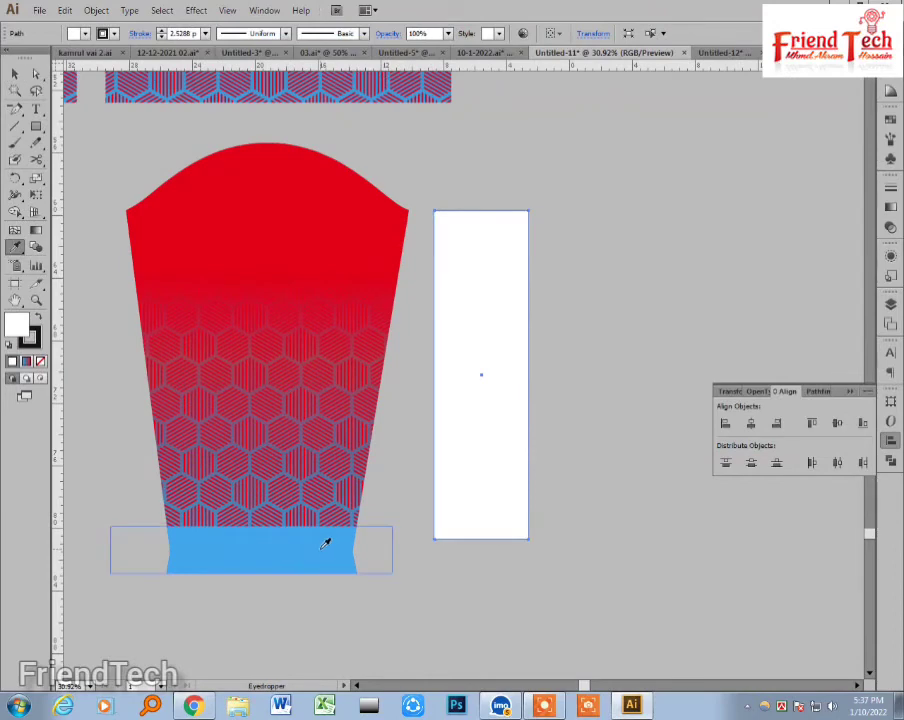
{"action": "left_click", "coordinate": [326, 545]}
{"action": "key", "text": "v"}
{"action": "left_click", "coordinate": [584, 440]}
Step: Move the second sleeve and the blue rectangle together to the left, leaving a narrow gap beside the first sleeve
{"action": "key", "text": "ctrl+minus"}
{"action": "key", "text": "ctrl+minus"}
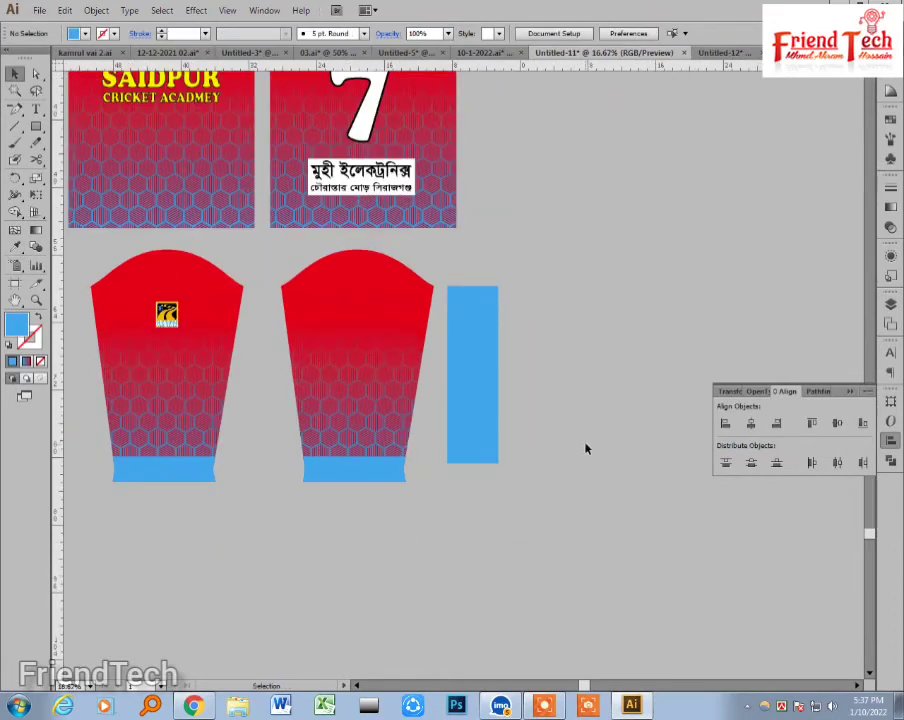
{"action": "left_click_drag", "start_coordinate": [558, 370], "coordinate": [581, 443]}
{"action": "left_click_drag", "start_coordinate": [352, 562], "coordinate": [351, 560]}
{"action": "left_click_drag", "start_coordinate": [389, 483], "coordinate": [363, 482]}
{"action": "left_click", "coordinate": [532, 428]}
Step: Move both sleeves and the blue rectangle together slightly up and left, leaving a small gap beneath the body pieces
{"action": "left_click_drag", "start_coordinate": [521, 398], "coordinate": [566, 392]}
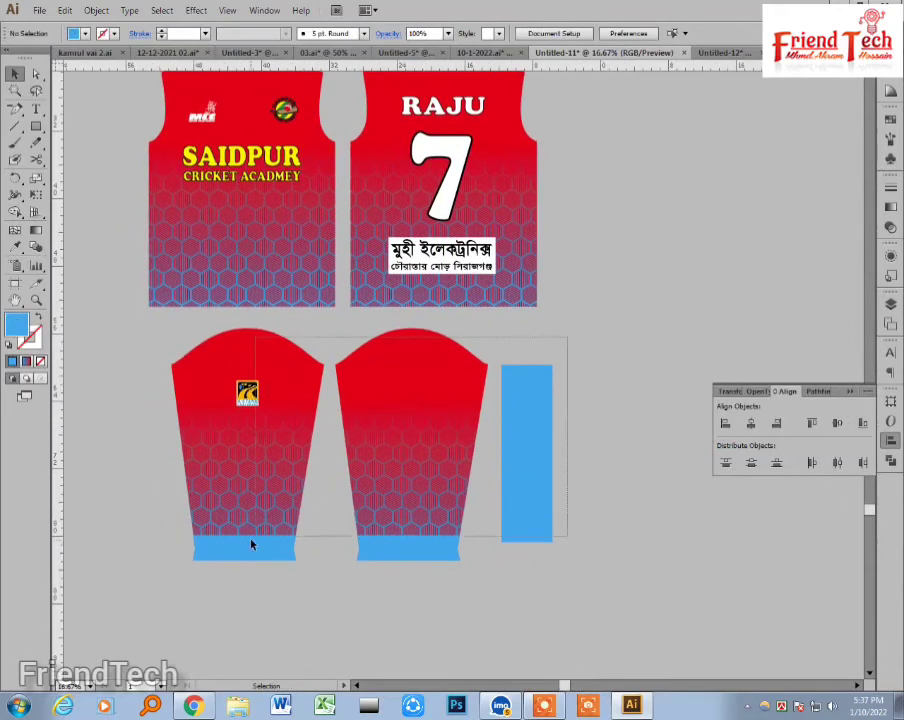
{"action": "left_click_drag", "start_coordinate": [252, 545], "coordinate": [262, 558]}
{"action": "left_click_drag", "start_coordinate": [394, 484], "coordinate": [382, 471]}
{"action": "left_click", "coordinate": [583, 406]}
{"action": "left_click_drag", "start_coordinate": [585, 393], "coordinate": [579, 480]}
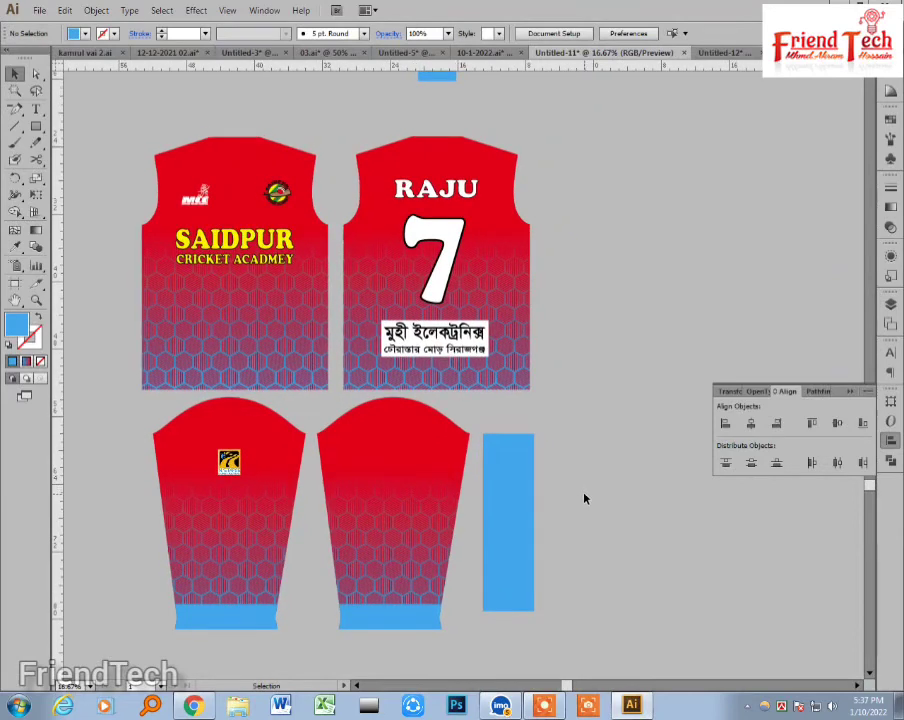
Step: Inspect the jersey front, back, both sleeves and blue strip up close, and review the complete layout
{"action": "left_click", "coordinate": [852, 391]}
{"action": "key", "text": "z"}
{"action": "left_click_drag", "start_coordinate": [151, 146], "coordinate": [340, 394]}
{"action": "left_click_drag", "start_coordinate": [458, 488], "coordinate": [452, 484]}
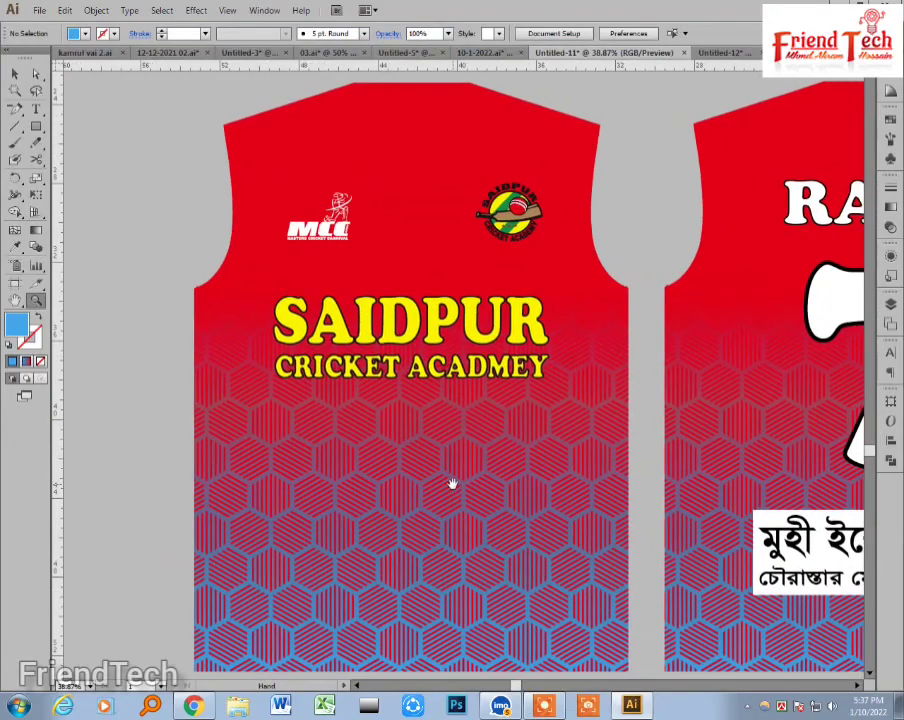
{"action": "left_click_drag", "start_coordinate": [621, 453], "coordinate": [327, 452]}
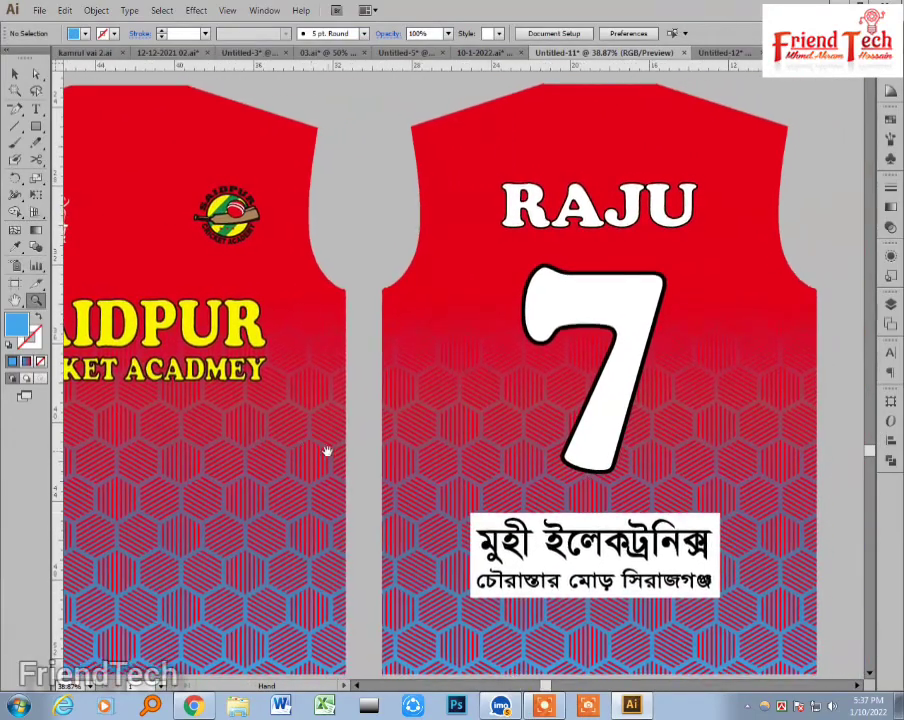
{"action": "left_click_drag", "start_coordinate": [612, 565], "coordinate": [599, 540]}
{"action": "left_click_drag", "start_coordinate": [613, 625], "coordinate": [630, 316]}
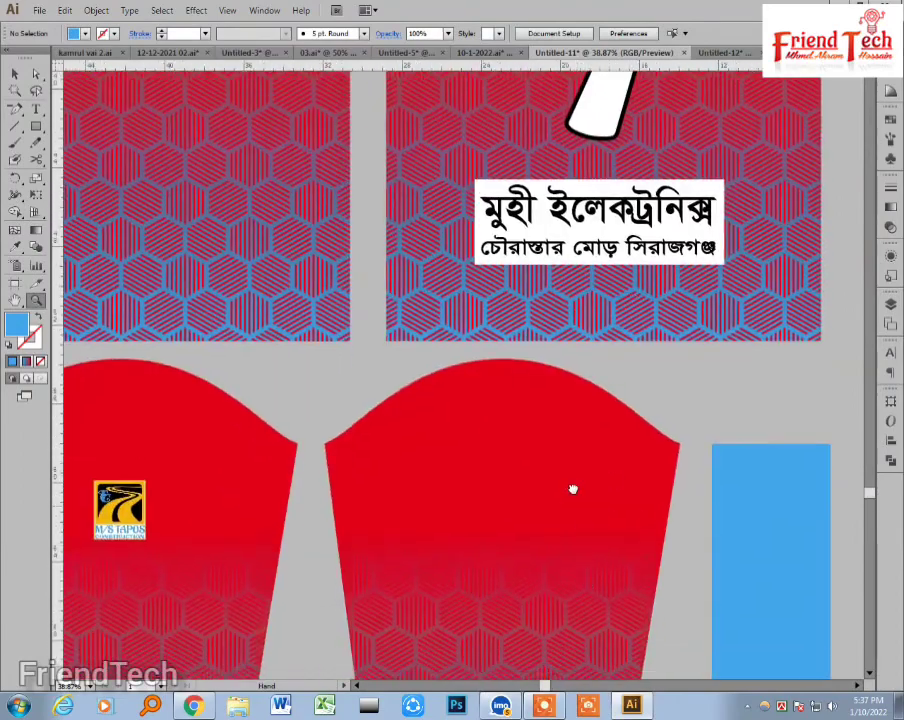
{"action": "left_click_drag", "start_coordinate": [592, 563], "coordinate": [529, 316]}
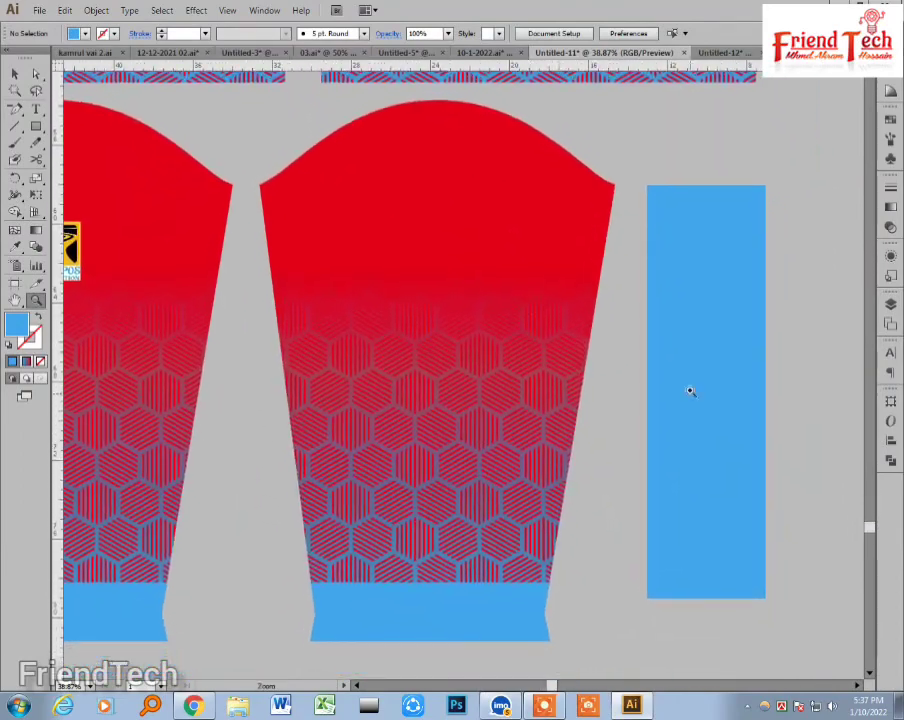
{"action": "left_click_drag", "start_coordinate": [372, 488], "coordinate": [624, 496]}
{"action": "left_click_drag", "start_coordinate": [452, 511], "coordinate": [455, 522]}
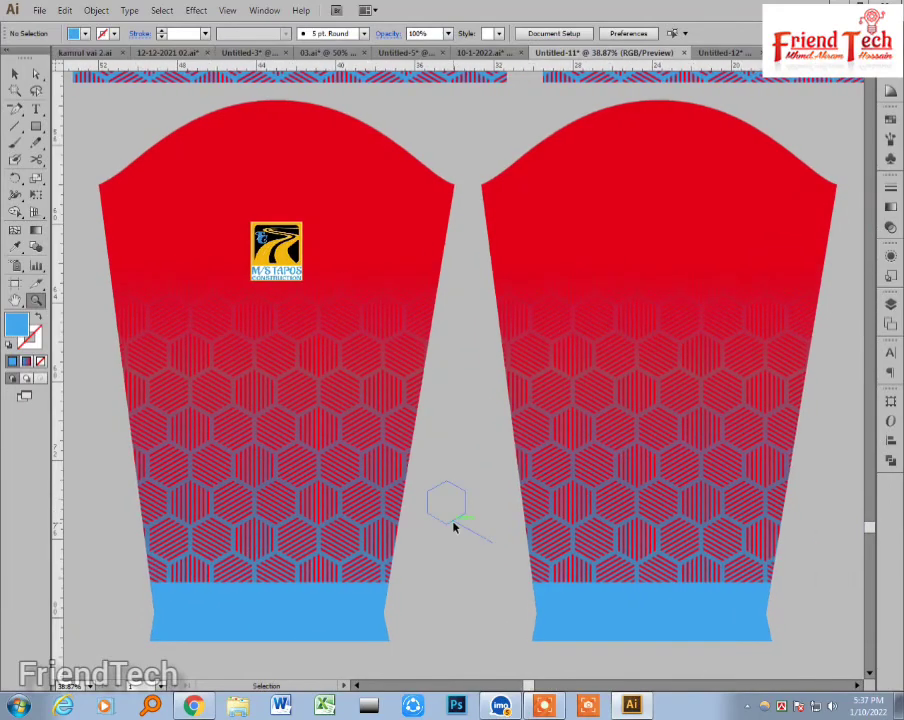
{"action": "key", "text": "ctrl+minus"}
{"action": "key", "text": "ctrl+minus"}
{"action": "key", "text": "ctrl+minus"}
{"action": "left_click_drag", "start_coordinate": [541, 348], "coordinate": [477, 456]}
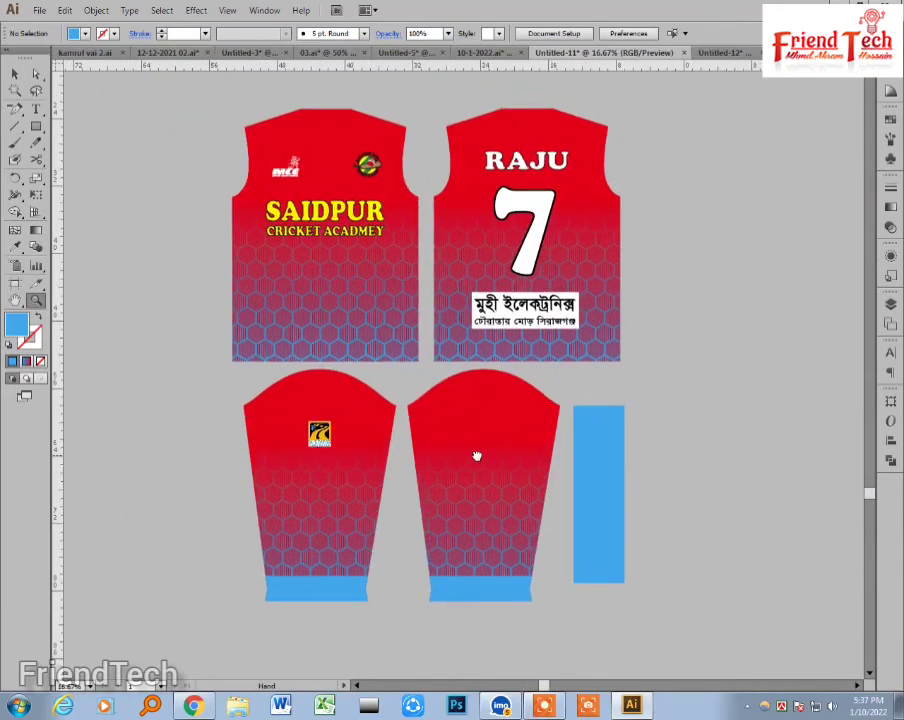
{"action": "left_click_drag", "start_coordinate": [221, 101], "coordinate": [636, 562]}
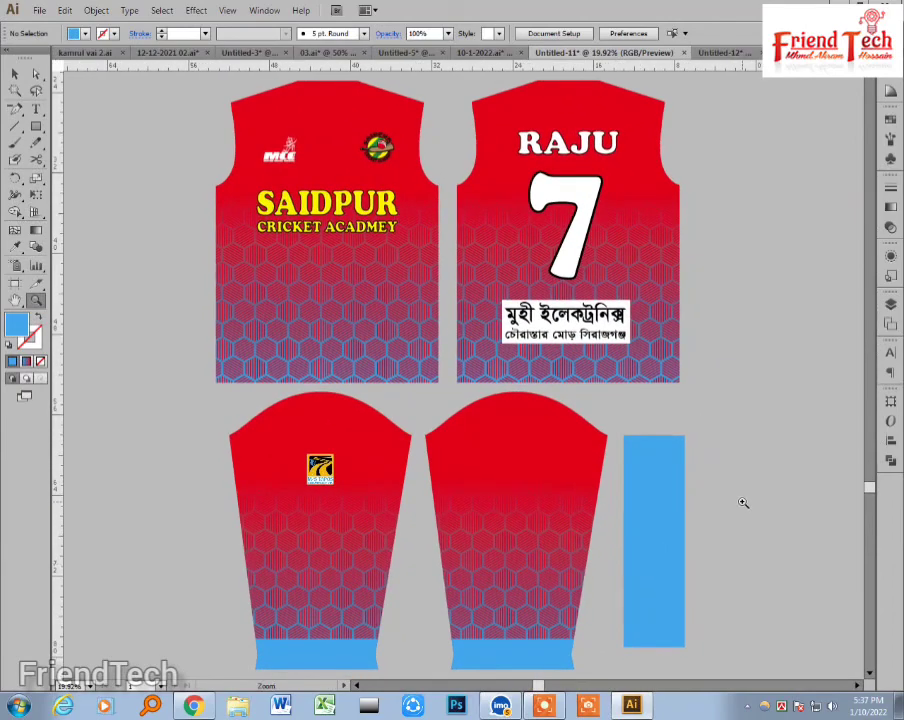